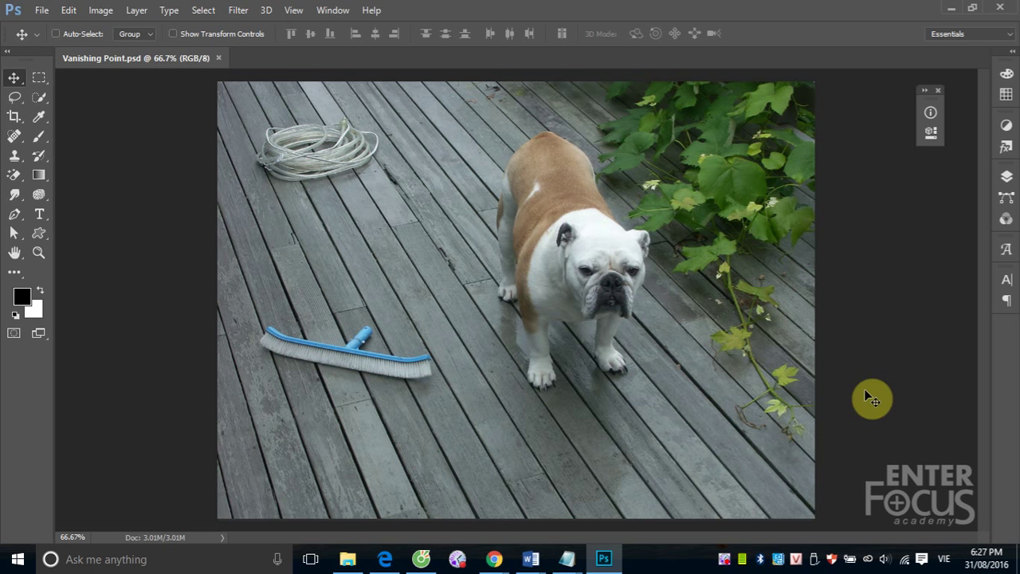
Step: Show the Filter menu's list of filters, including Vanishing Point
{"action": "left_click", "coordinate": [241, 11]}
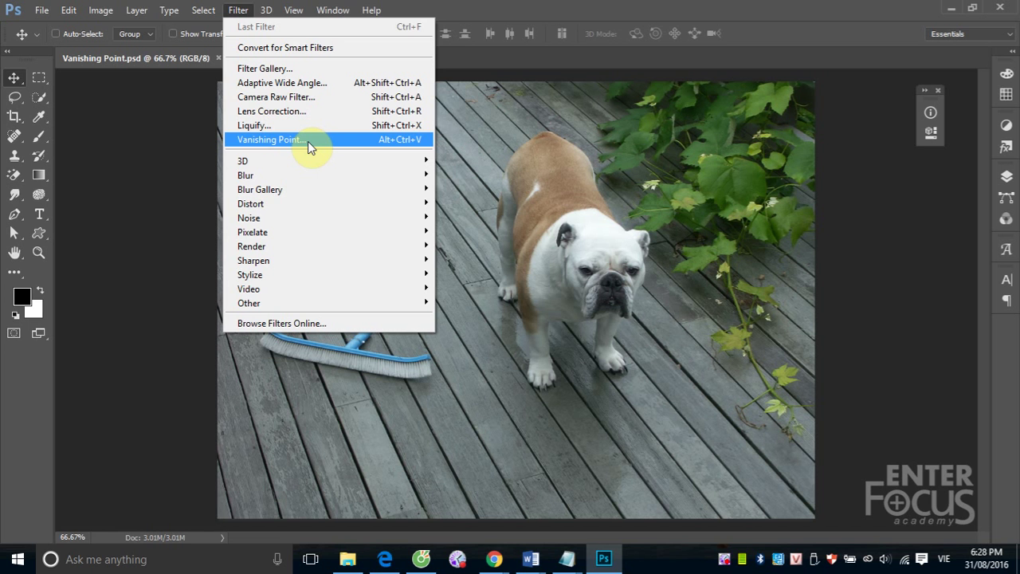
Step: Dismiss the Filter menu without applying any filter
{"action": "left_click", "coordinate": [566, 8]}
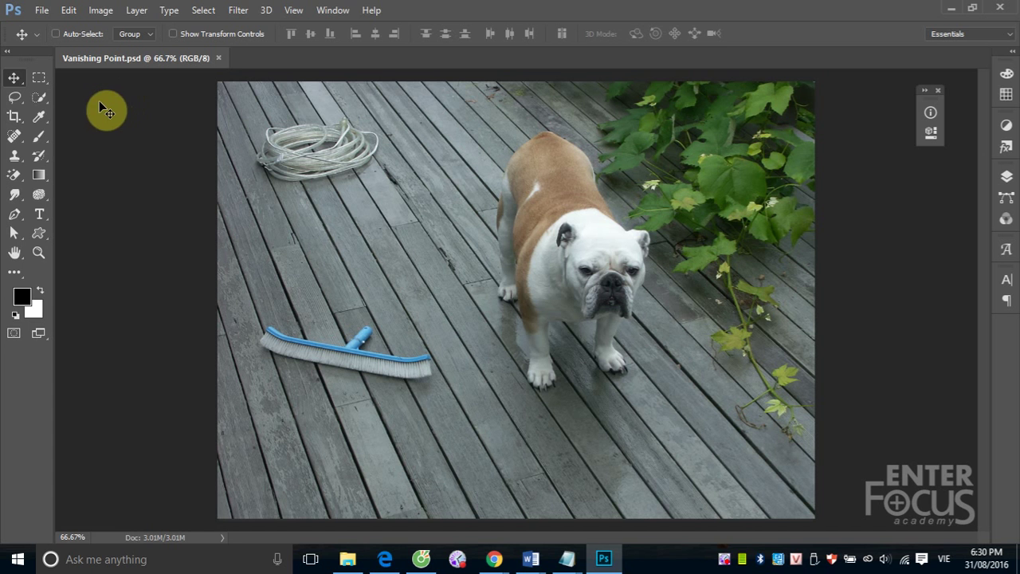
{"action": "left_click", "coordinate": [13, 157]}
{"action": "left_click", "coordinate": [72, 154]}
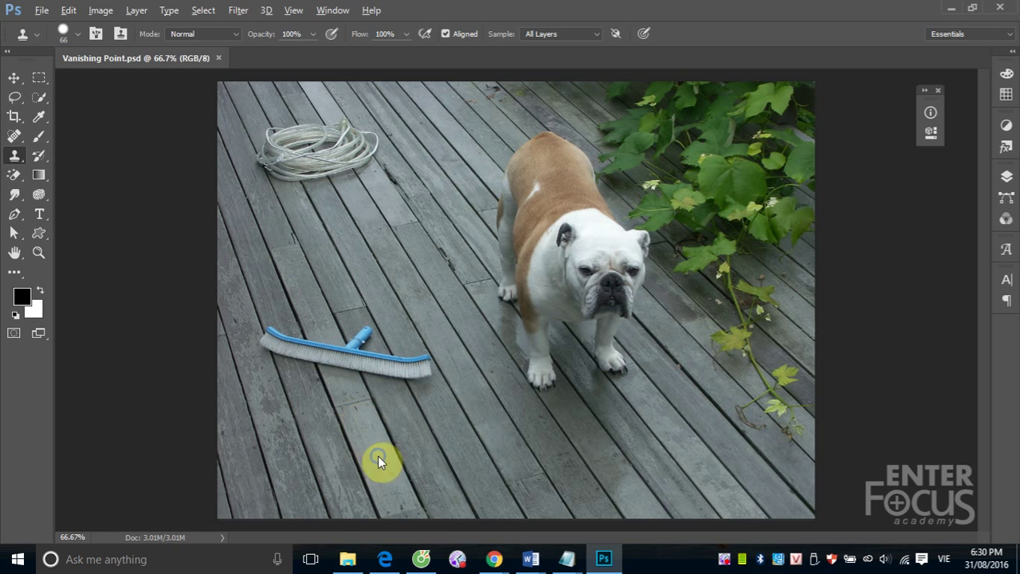
{"action": "mouse_move", "coordinate": [378, 455]}
{"action": "left_mouse_down"}
{"action": "mouse_move", "coordinate": [460, 465]}
{"action": "mouse_move", "coordinate": [406, 439]}
{"action": "left_mouse_up"}
{"action": "key", "text": "alt"}
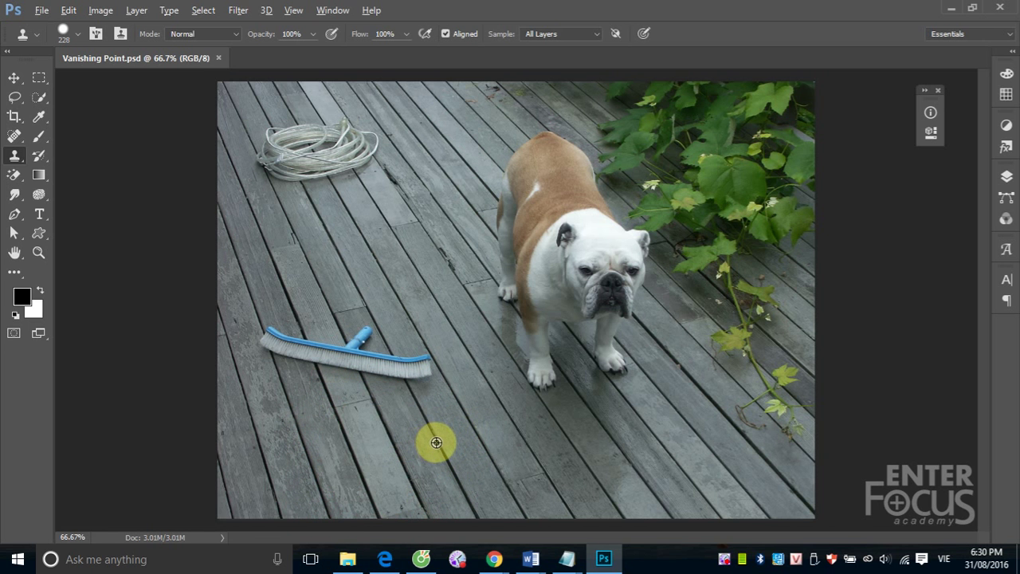
{"action": "left_click", "coordinate": [436, 442], "text": "alt"}
{"action": "left_click_drag", "start_coordinate": [422, 374], "coordinate": [391, 350]}
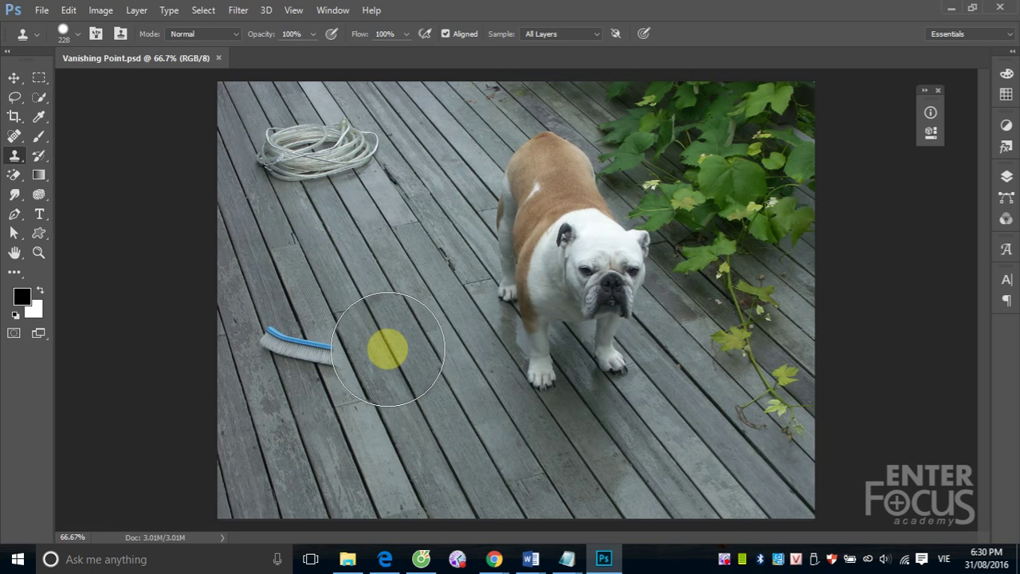
{"action": "left_click", "coordinate": [388, 348]}
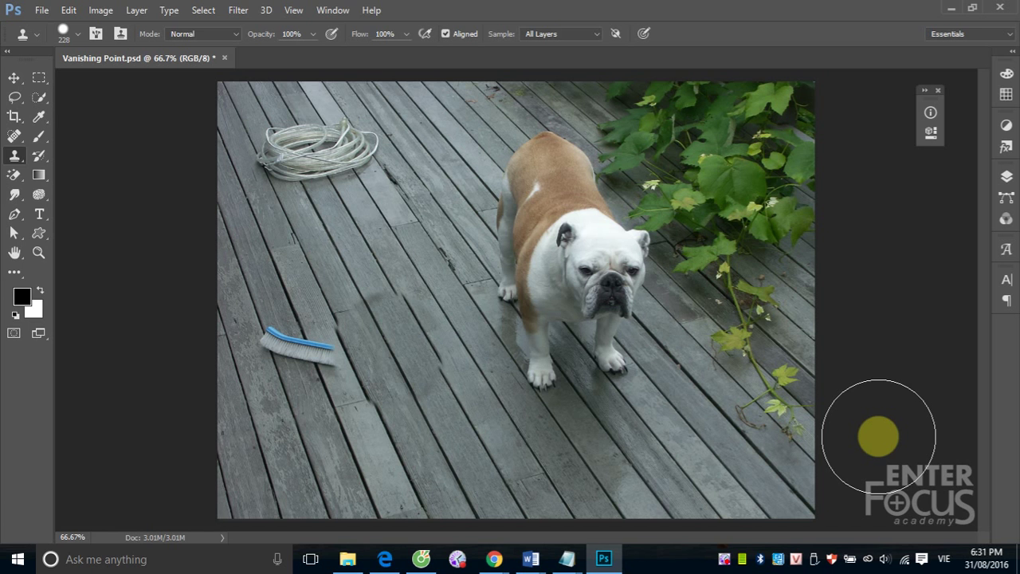
{"action": "key", "text": "ctrl+z"}
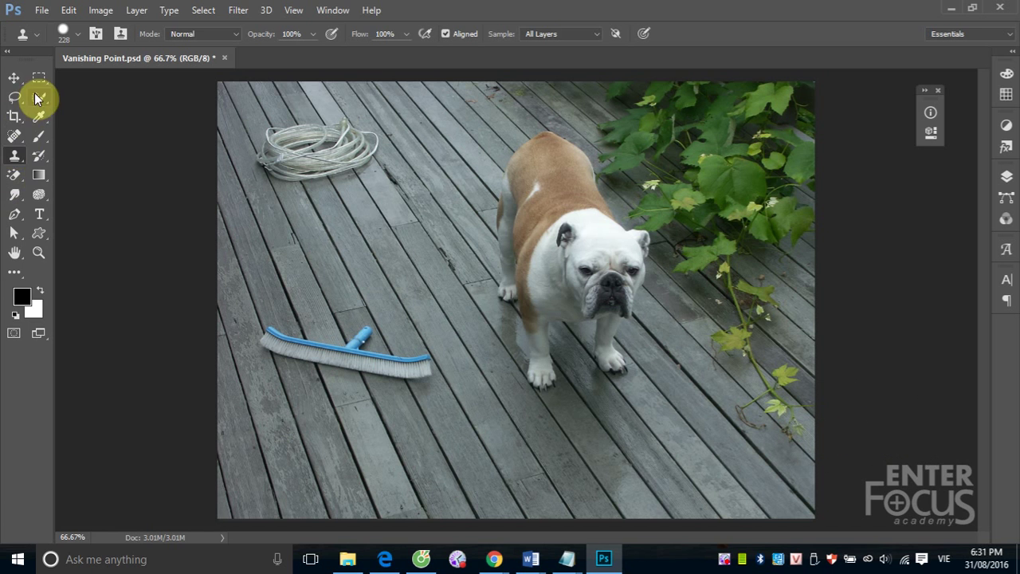
{"action": "left_click", "coordinate": [15, 95]}
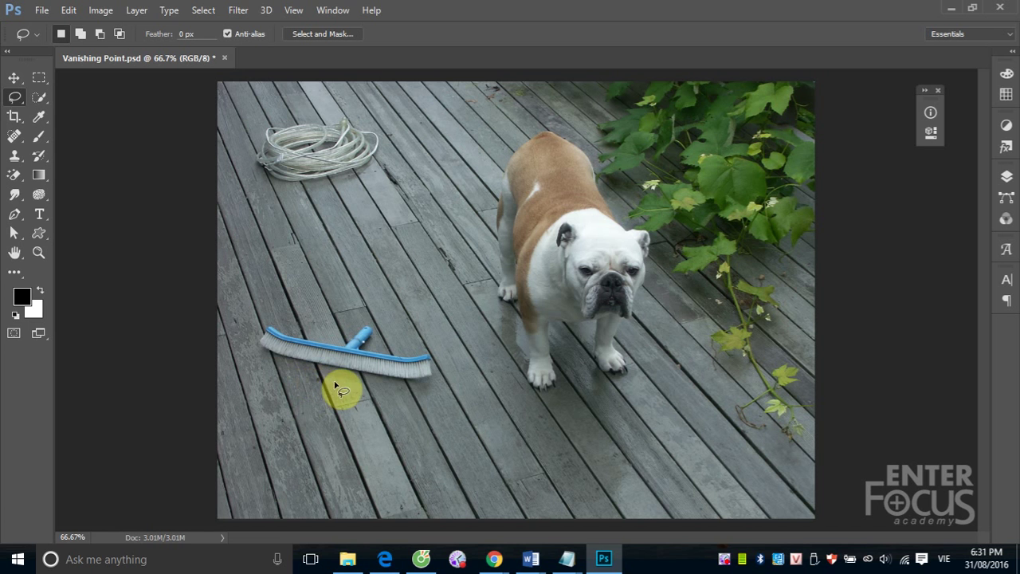
{"action": "mouse_move", "coordinate": [335, 381]}
{"action": "left_mouse_down"}
{"action": "mouse_move", "coordinate": [313, 321]}
{"action": "mouse_move", "coordinate": [414, 395]}
{"action": "left_mouse_up"}
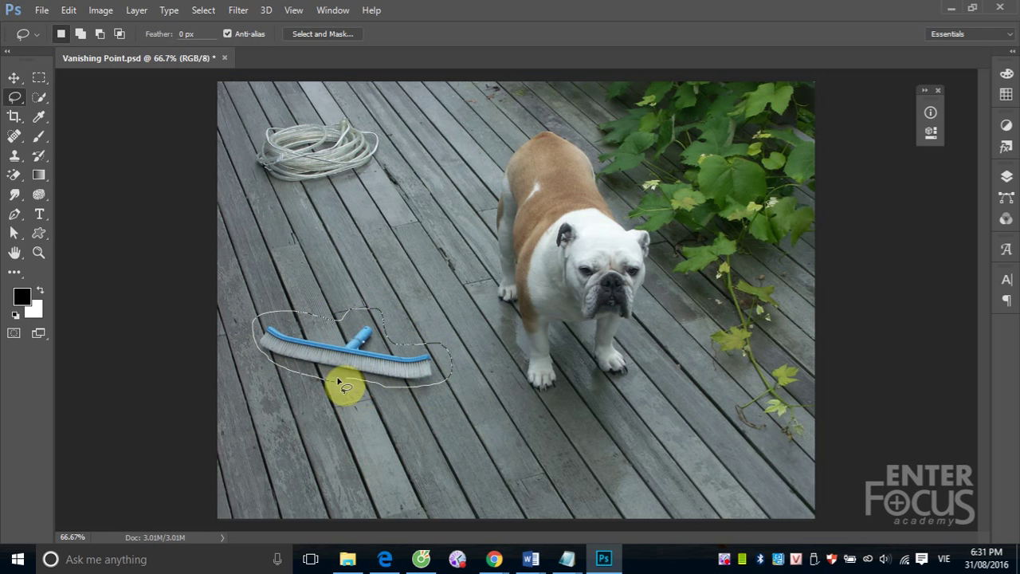
{"action": "left_click_drag", "start_coordinate": [414, 395], "coordinate": [268, 399]}
{"action": "left_click", "coordinate": [70, 10]}
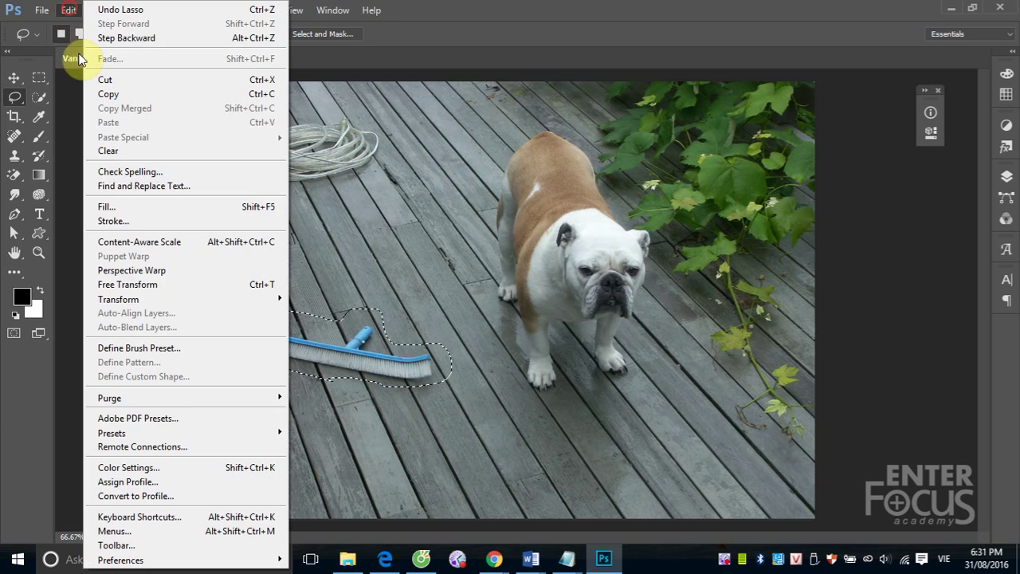
{"action": "left_click", "coordinate": [159, 207]}
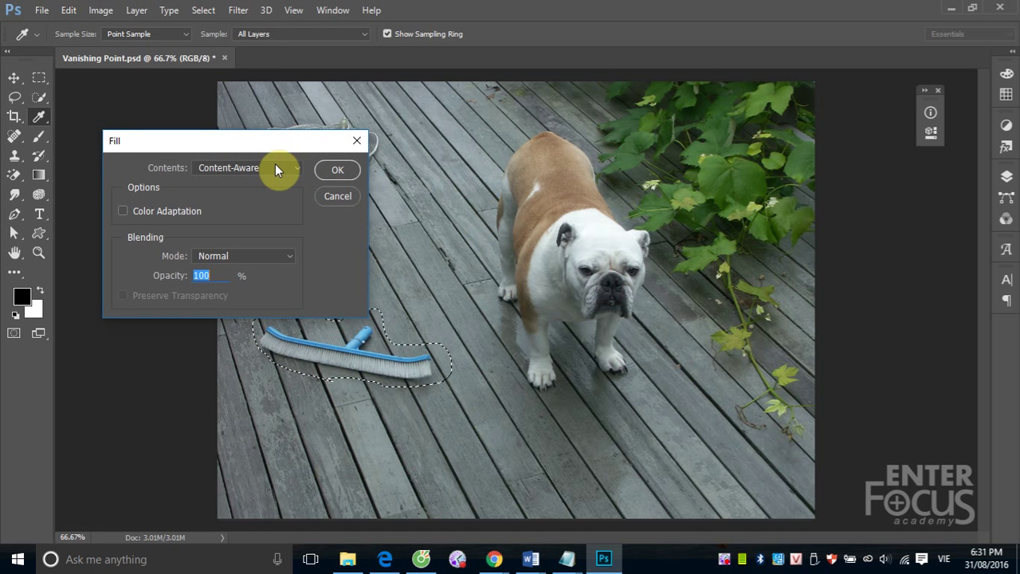
{"action": "left_click", "coordinate": [337, 170]}
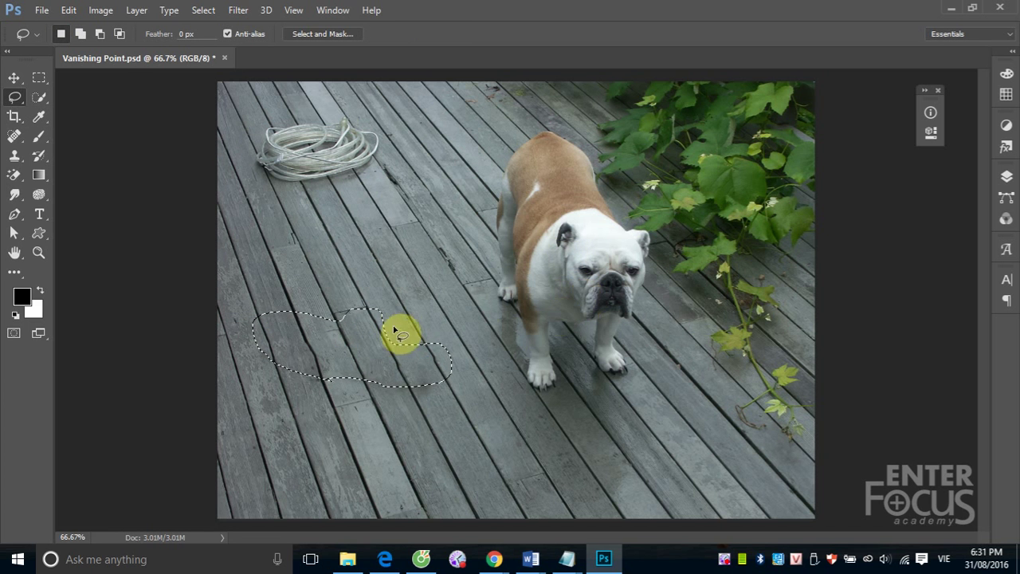
{"action": "key", "text": "ctrl+d"}
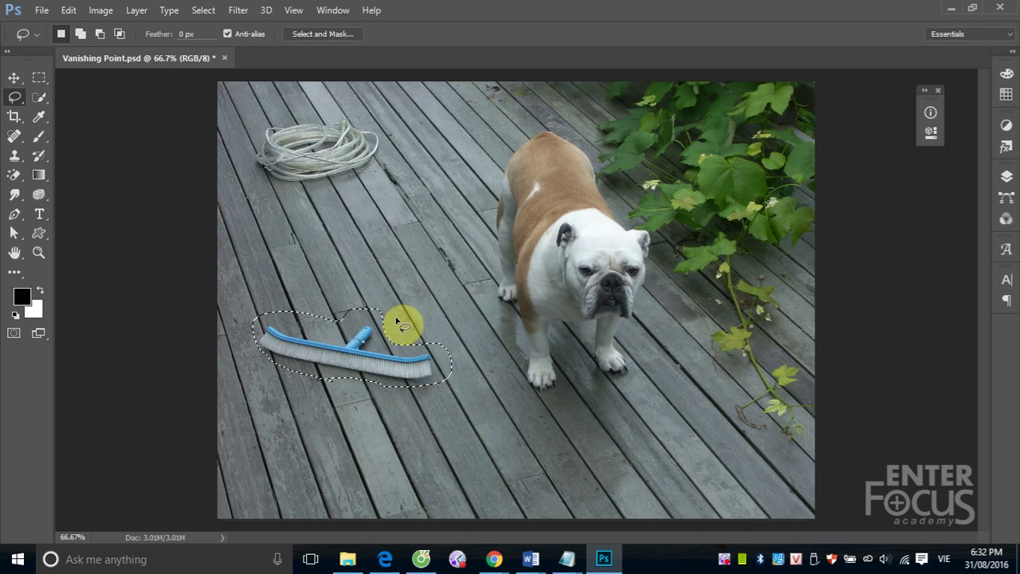
{"action": "left_click", "coordinate": [401, 321]}
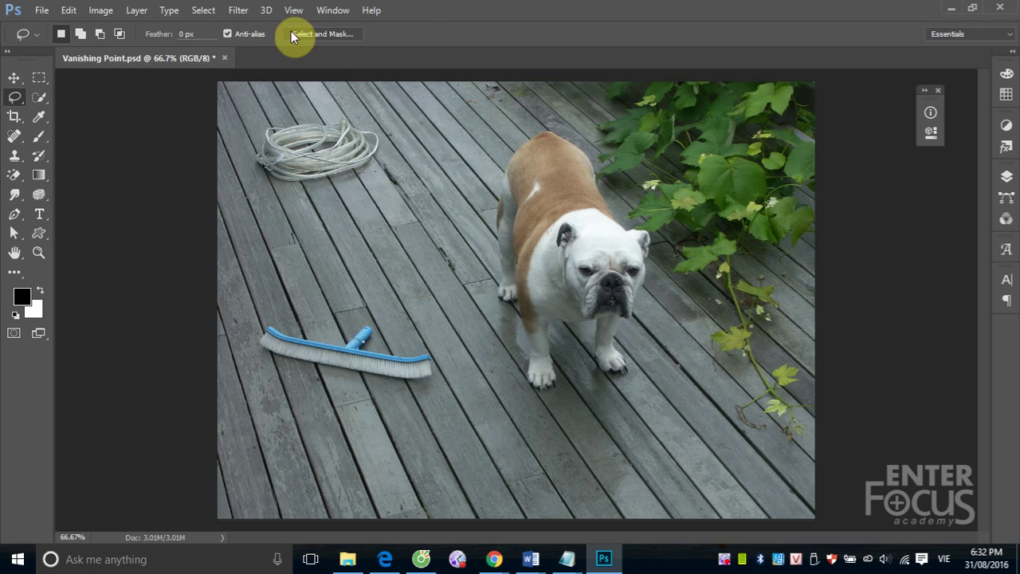
Step: Launch the Vanishing Point filter on the deck photo
{"action": "left_click", "coordinate": [239, 11]}
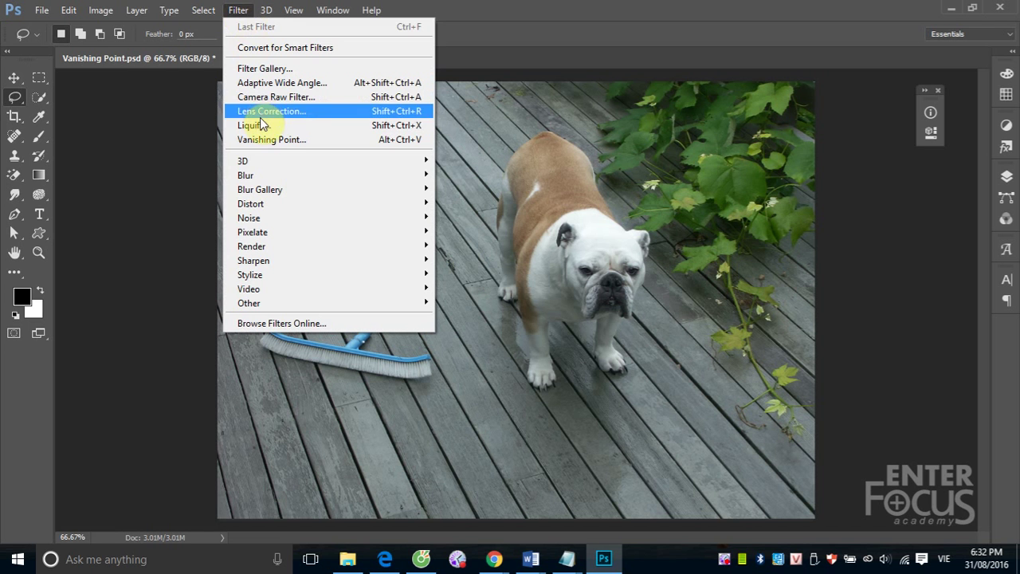
{"action": "left_click", "coordinate": [275, 139]}
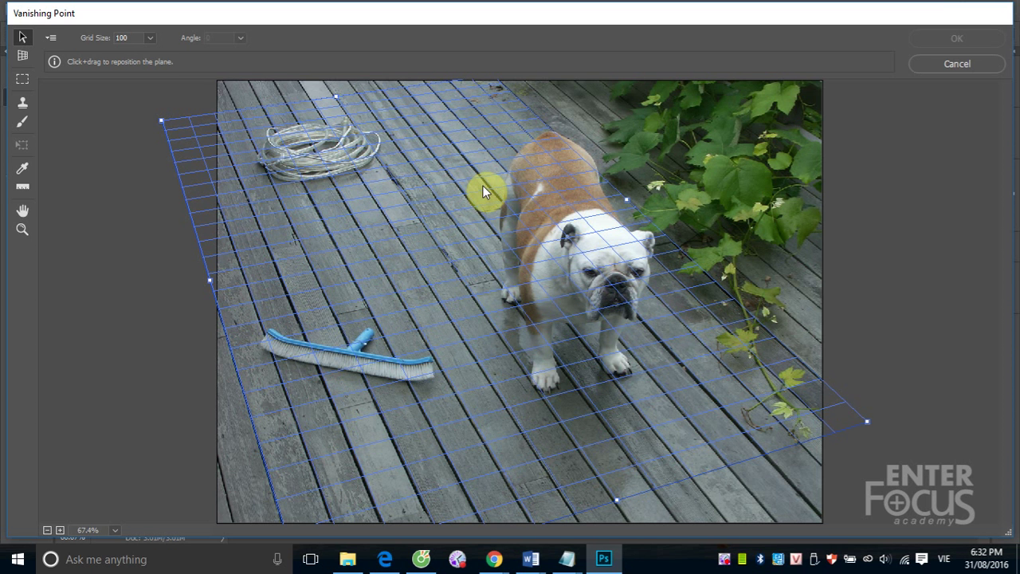
Step: Use the Stamp tool with a lower-deck source to clone boards over the broom's tip
{"action": "left_click", "coordinate": [21, 104]}
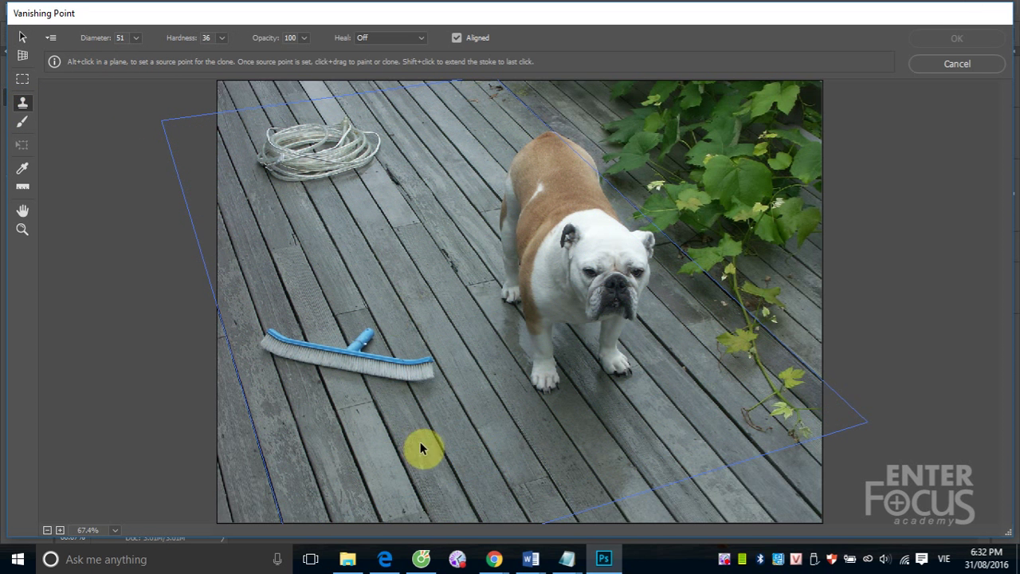
{"action": "key", "text": "alt"}
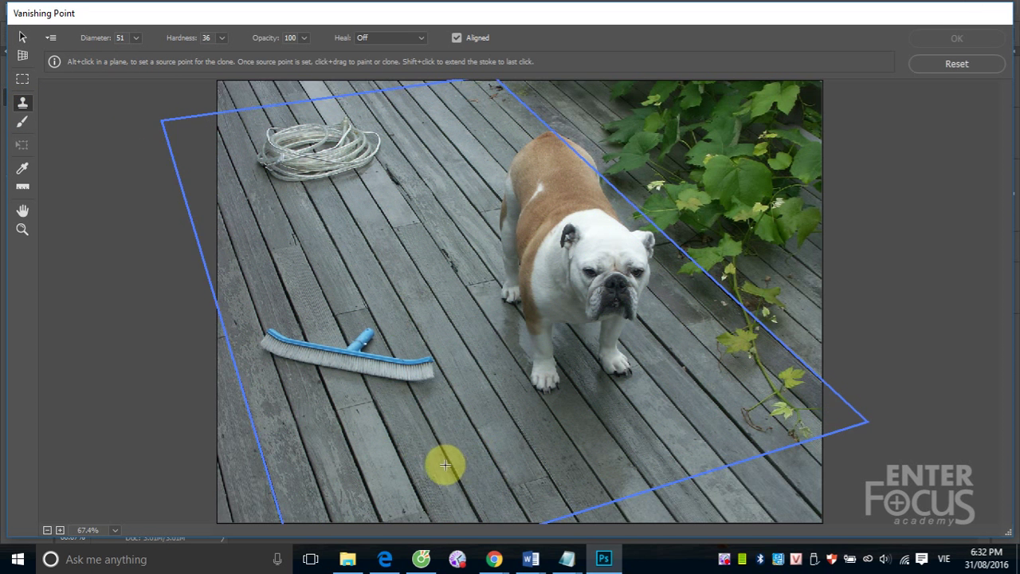
{"action": "left_click", "coordinate": [469, 477], "text": "alt"}
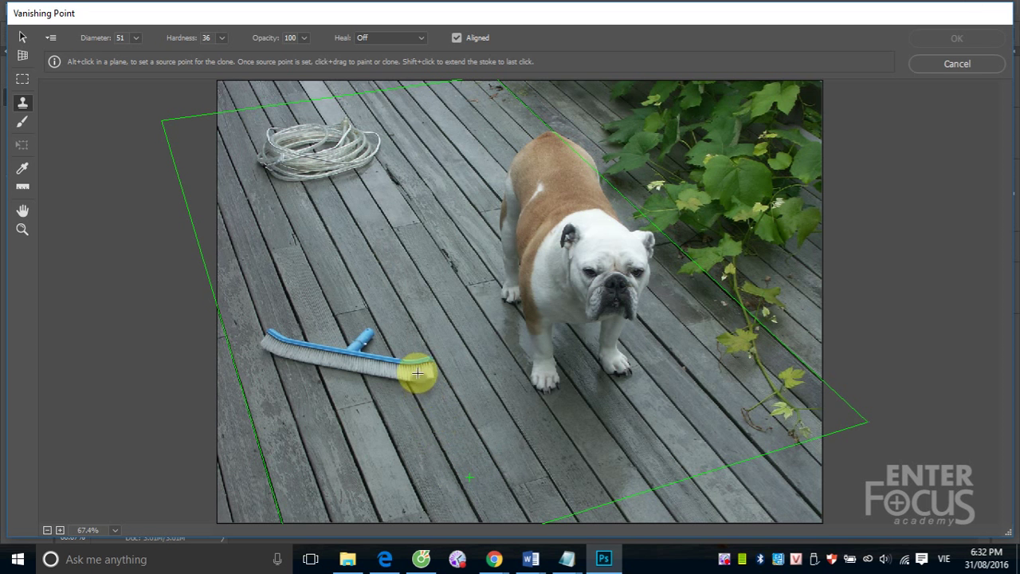
{"action": "left_click_drag", "start_coordinate": [415, 365], "coordinate": [433, 367]}
{"action": "key", "text": "alt"}
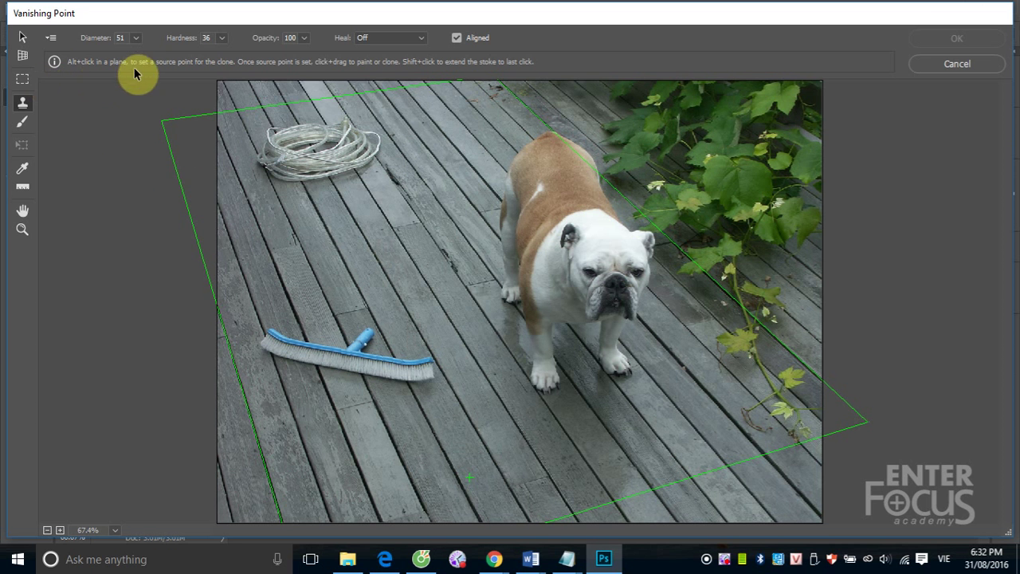
Step: Set the stamp brush diameter to 395 and hardness to 86
{"action": "left_click", "coordinate": [135, 38]}
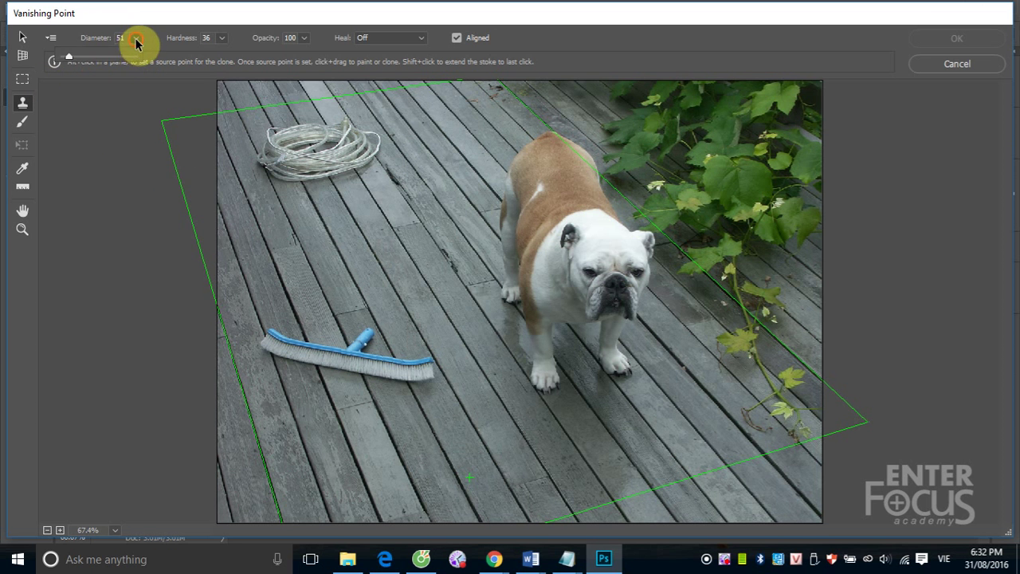
{"action": "left_click_drag", "start_coordinate": [70, 60], "coordinate": [108, 59]}
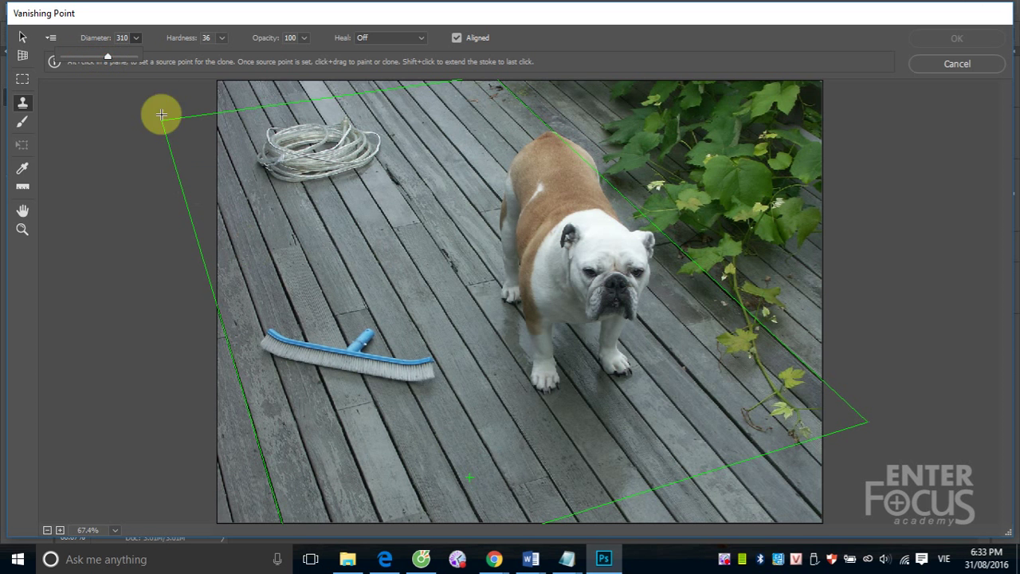
{"action": "left_click_drag", "start_coordinate": [108, 59], "coordinate": [120, 57]}
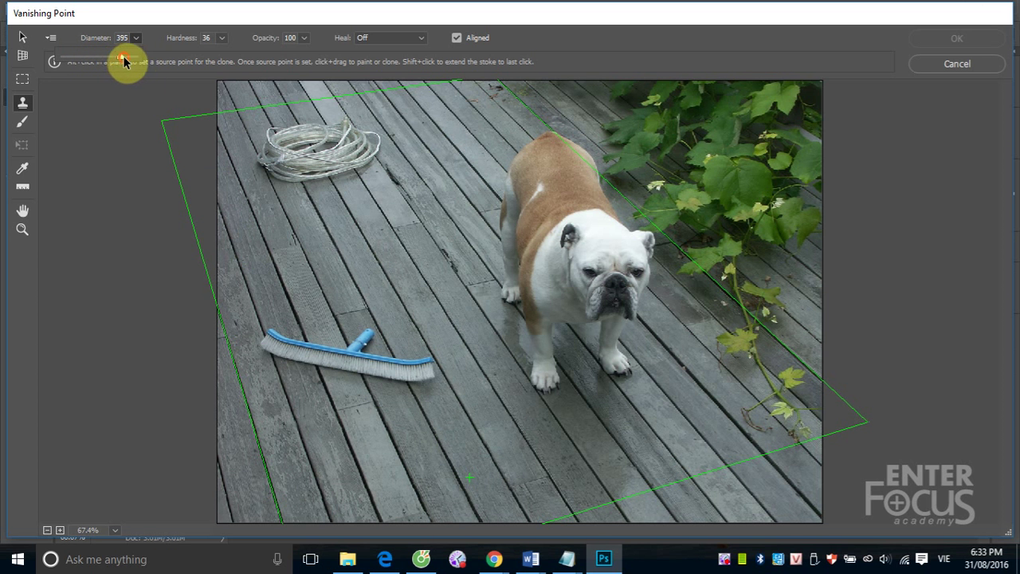
{"action": "left_click", "coordinate": [223, 40]}
{"action": "left_click_drag", "start_coordinate": [177, 56], "coordinate": [212, 60]}
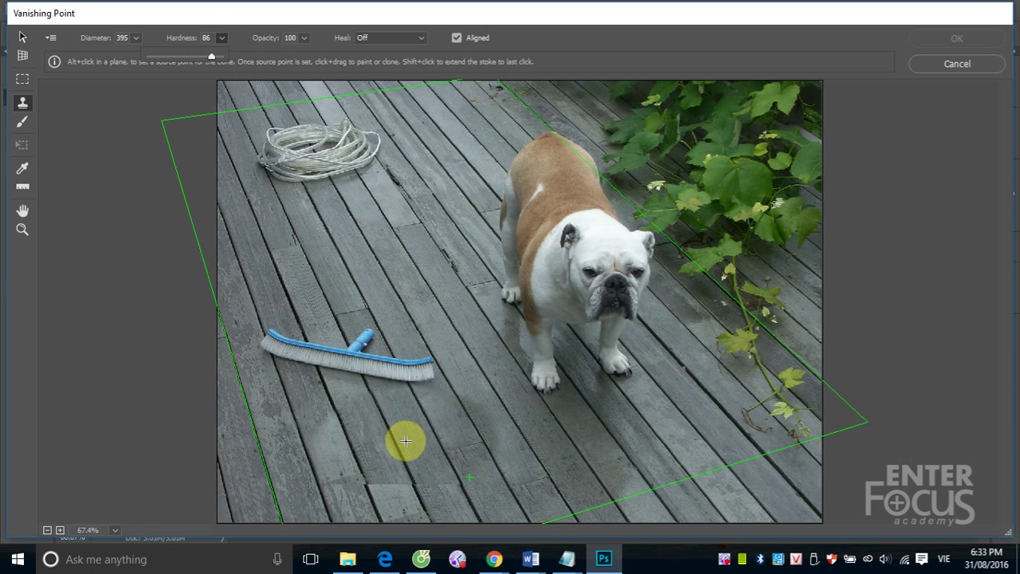
Step: Clone deck boards over the broom, the lower deck, and beside the dog
{"action": "left_click", "coordinate": [422, 462]}
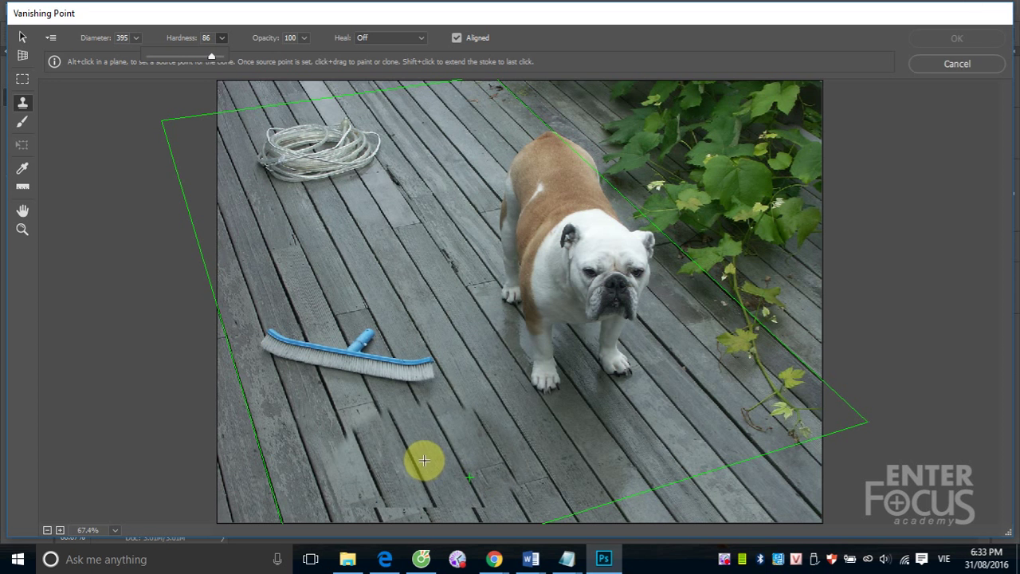
{"action": "left_click_drag", "start_coordinate": [422, 462], "coordinate": [375, 382]}
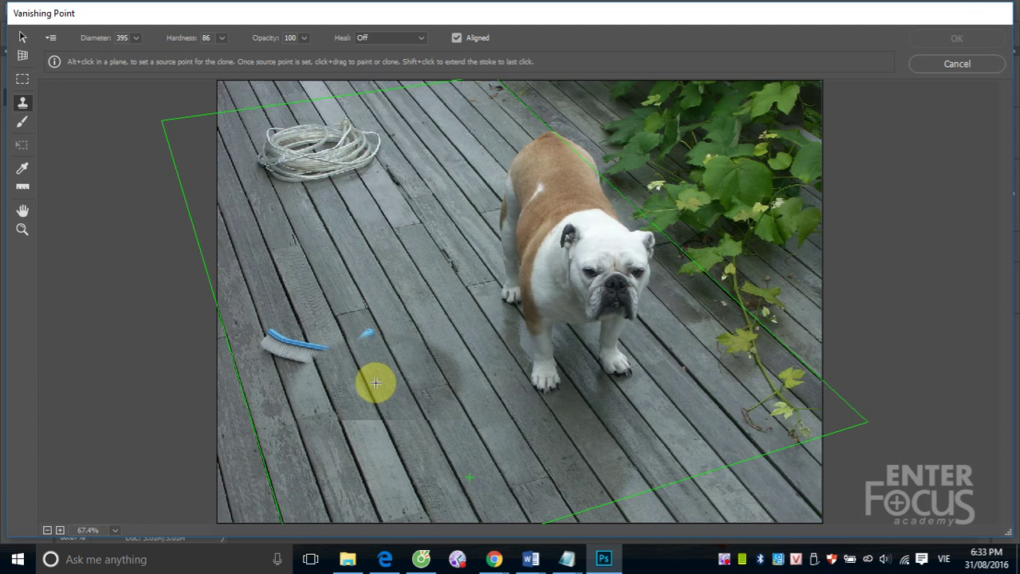
{"action": "left_click_drag", "start_coordinate": [375, 383], "coordinate": [384, 397]}
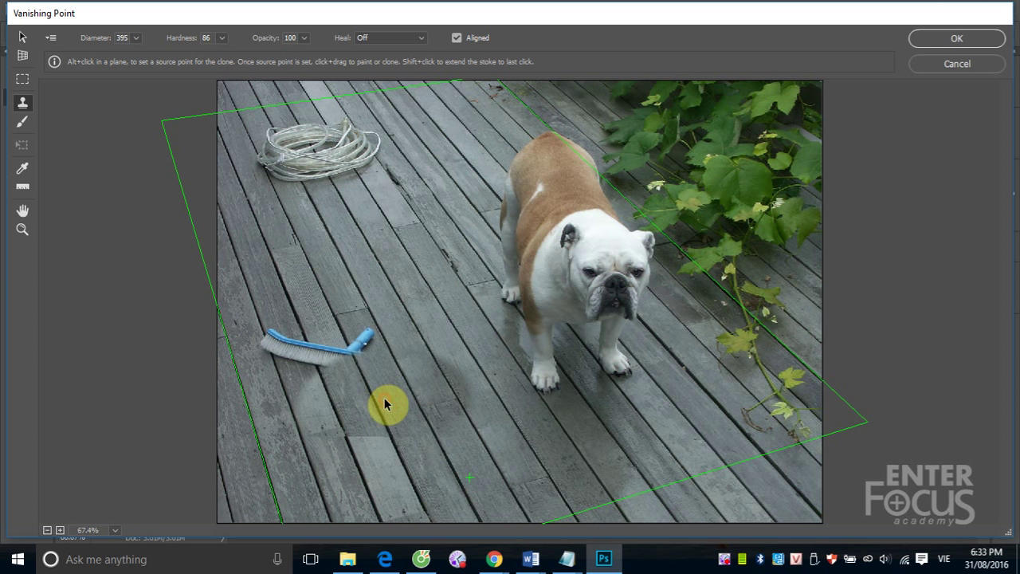
{"action": "left_click_drag", "start_coordinate": [384, 397], "coordinate": [357, 306]}
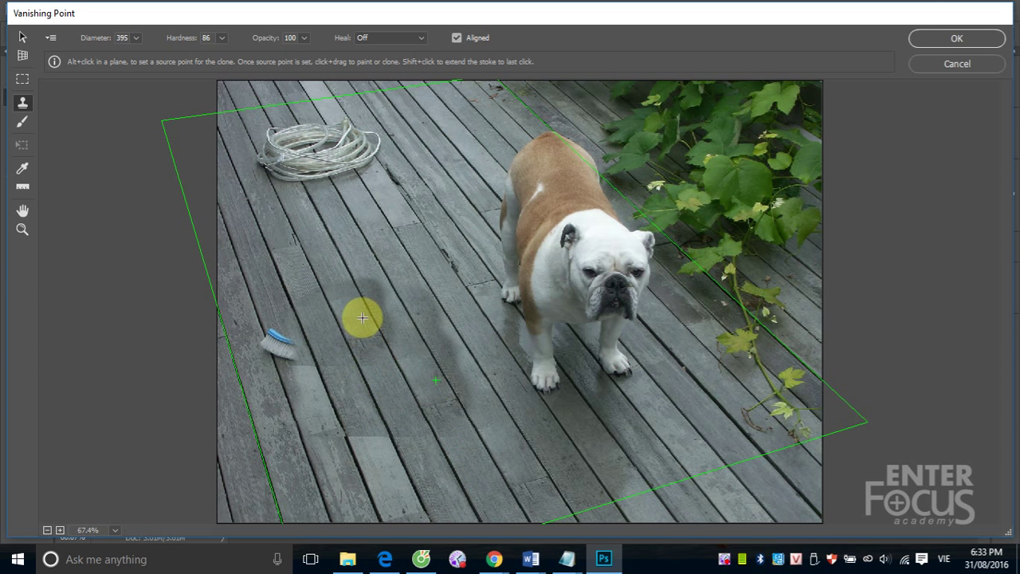
{"action": "left_click_drag", "start_coordinate": [350, 285], "coordinate": [314, 358]}
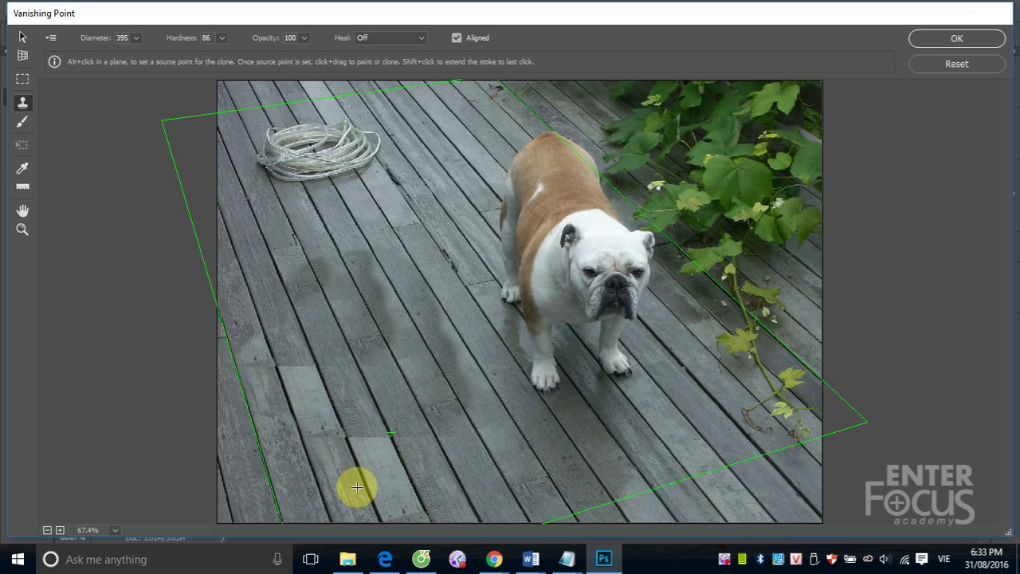
{"action": "left_click_drag", "start_coordinate": [357, 486], "coordinate": [297, 325]}
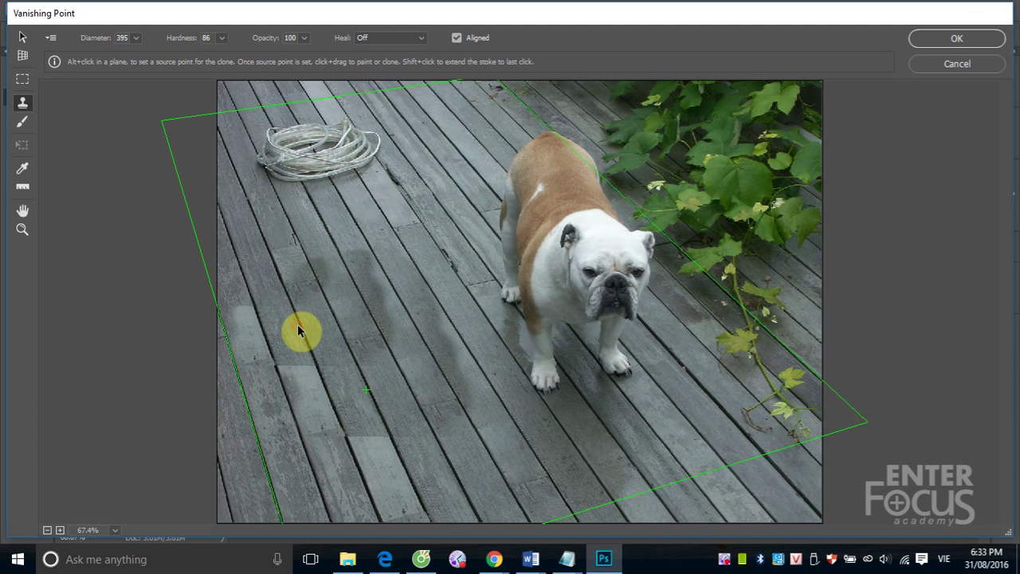
{"action": "left_click_drag", "start_coordinate": [630, 139], "coordinate": [635, 141]}
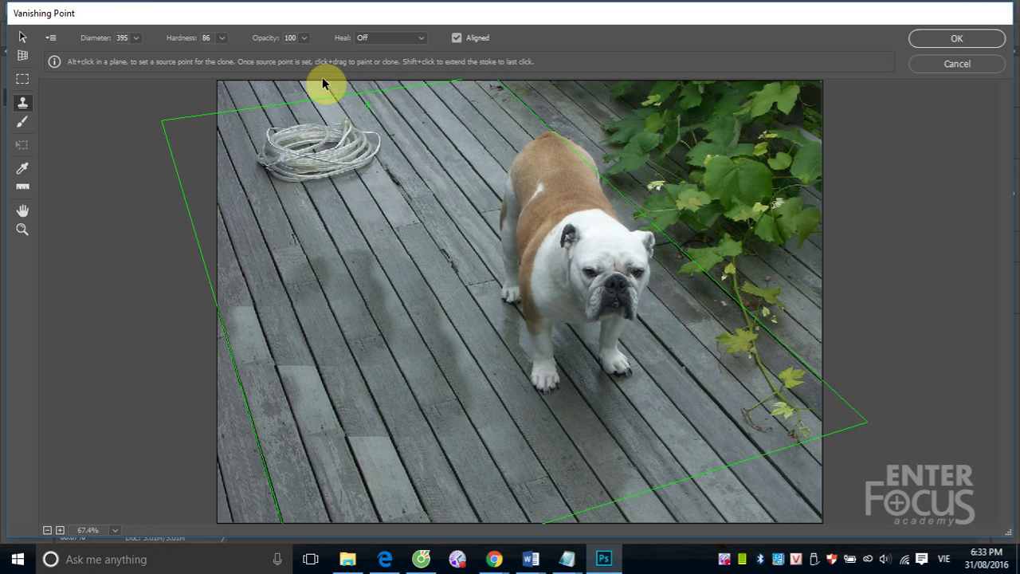
Step: Lower brush hardness to 30, undo the clone strokes, and set a new lower-deck source
{"action": "left_click_drag", "start_coordinate": [222, 40], "coordinate": [164, 61]}
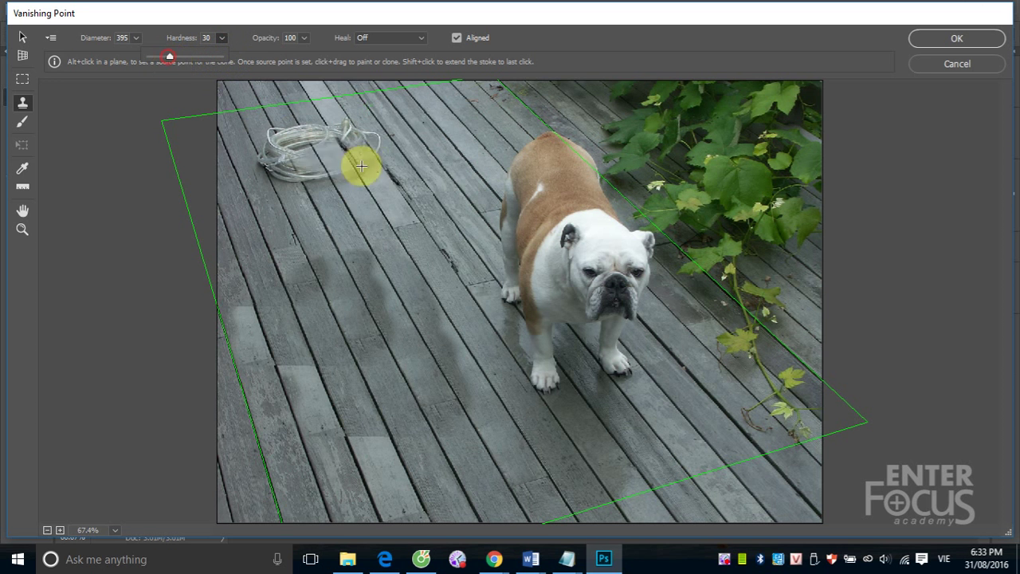
{"action": "left_click", "coordinate": [402, 486], "text": "alt"}
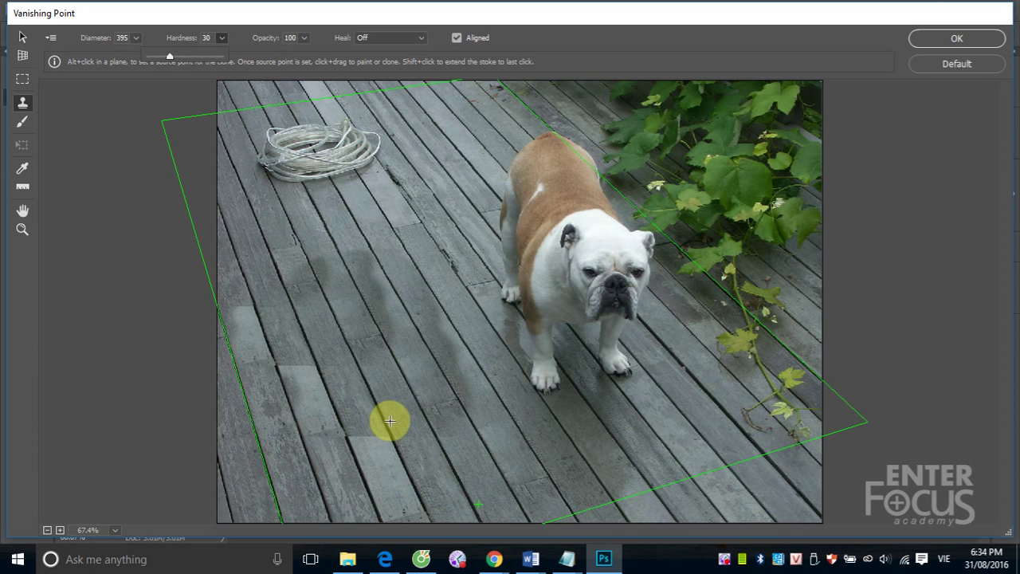
{"action": "key", "text": "ctrl+alt+z"}
{"action": "key", "text": "ctrl+alt+z"}
{"action": "key", "text": "ctrl+alt+z"}
{"action": "key", "text": "ctrl+alt+z"}
{"action": "key", "text": "ctrl+alt+z"}
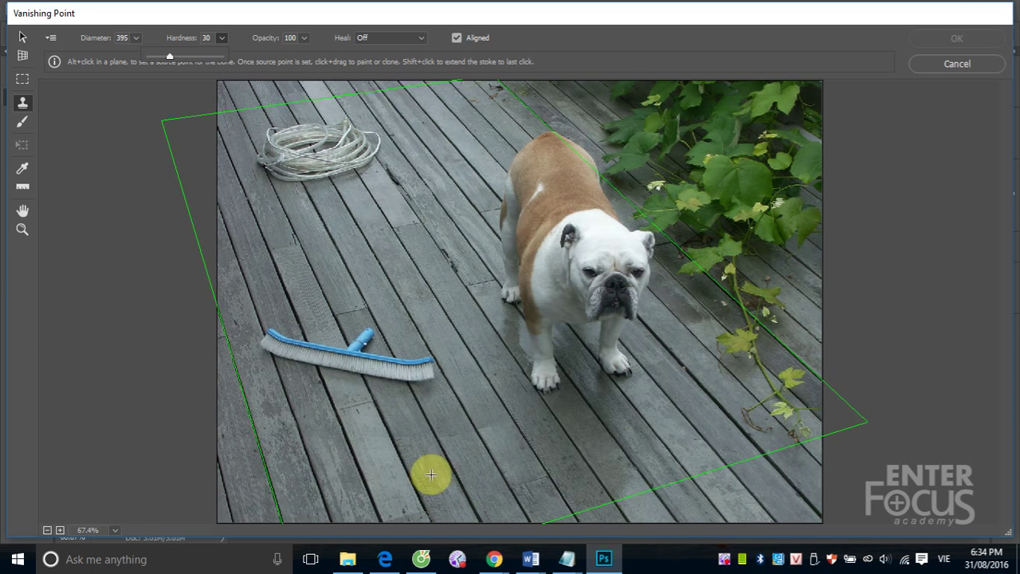
{"action": "left_click_drag", "start_coordinate": [420, 441], "coordinate": [439, 455]}
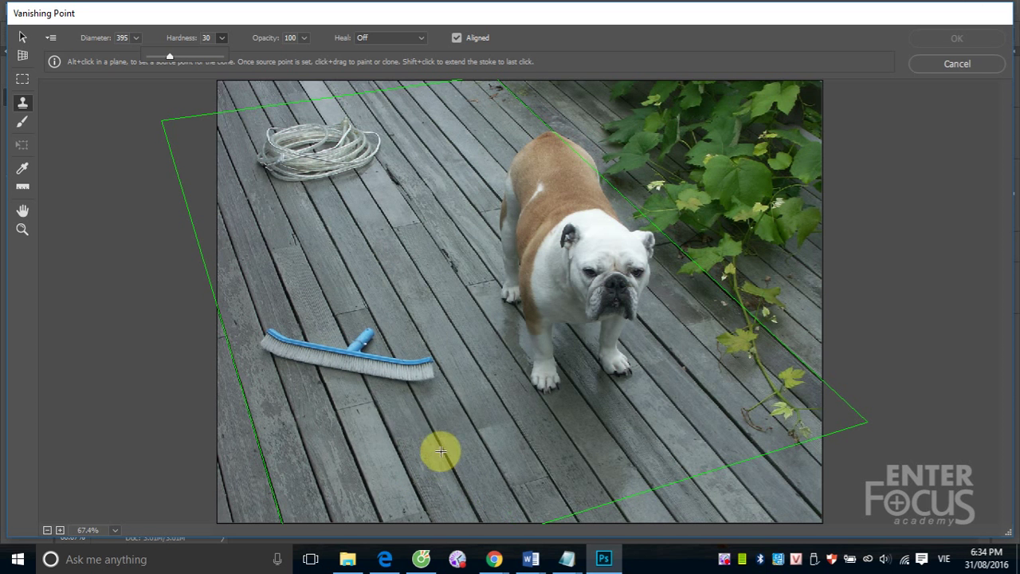
{"action": "left_click", "coordinate": [434, 439], "text": "alt"}
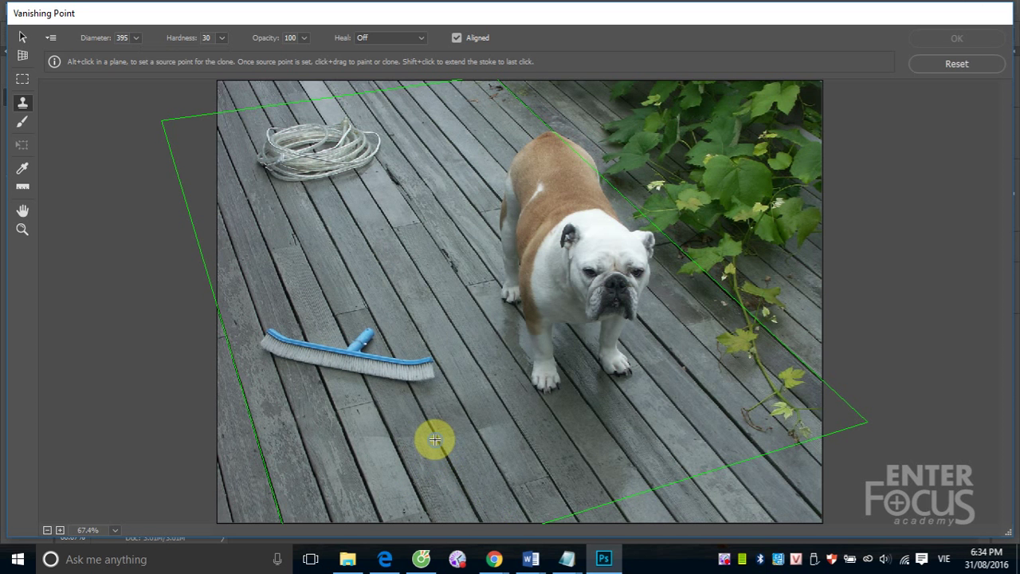
Step: Clone deck boards over the blue brush's right end, head, and remaining handle
{"action": "left_click_drag", "start_coordinate": [433, 437], "coordinate": [395, 375]}
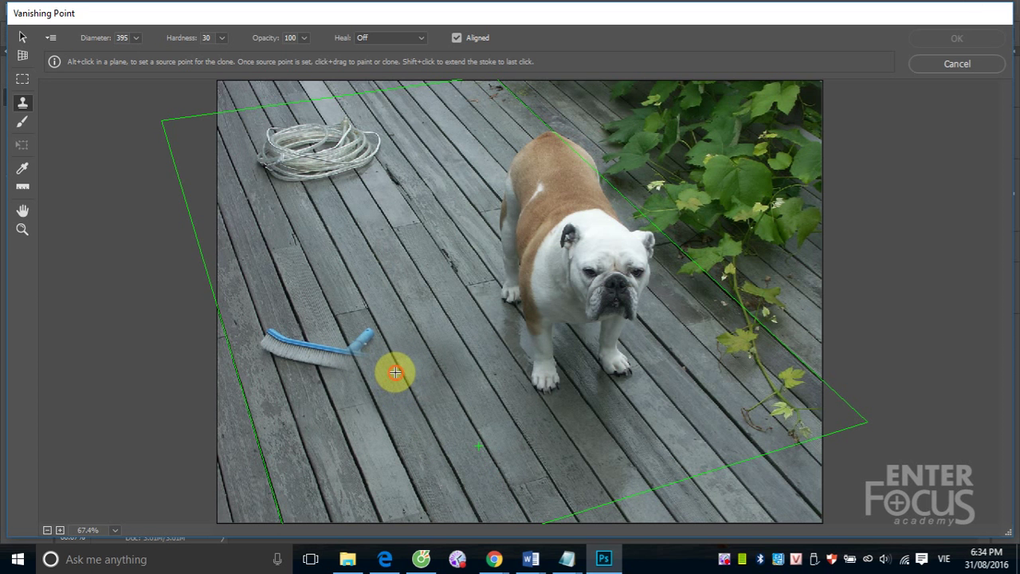
{"action": "mouse_move", "coordinate": [391, 359]}
{"action": "left_mouse_down"}
{"action": "mouse_move", "coordinate": [378, 341]}
{"action": "mouse_move", "coordinate": [319, 375]}
{"action": "left_mouse_up"}
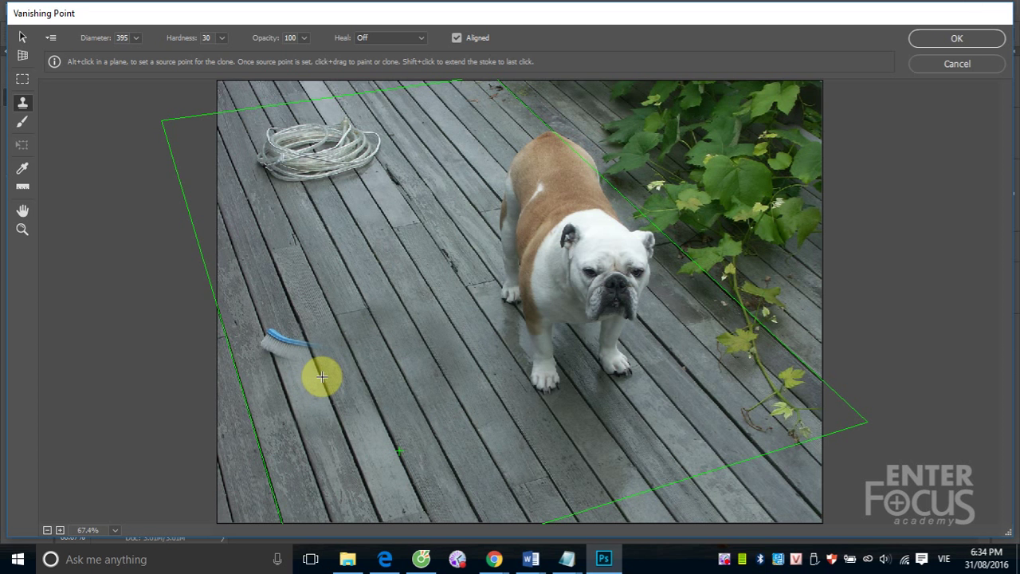
{"action": "left_click_drag", "start_coordinate": [324, 379], "coordinate": [313, 347]}
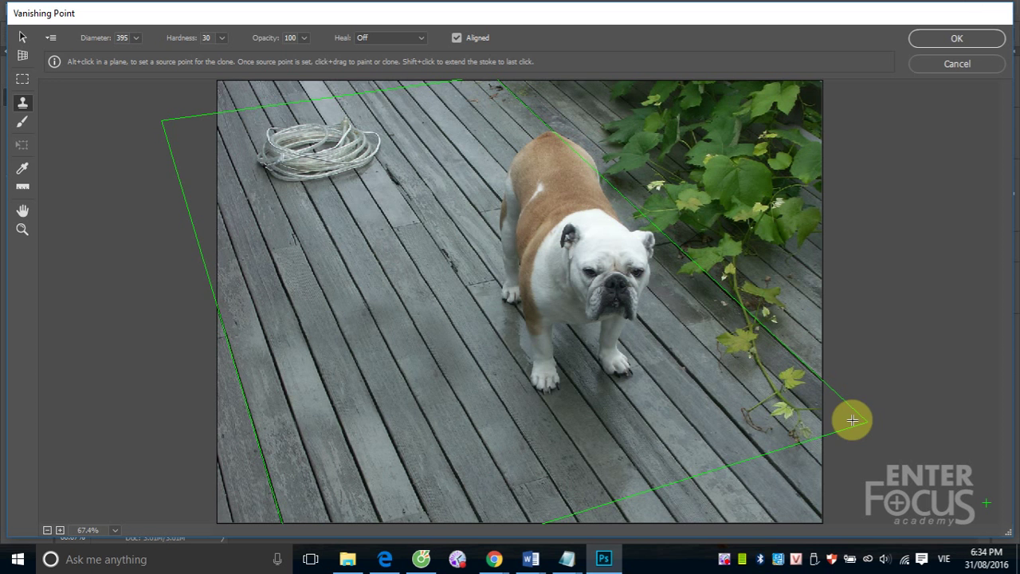
Step: Clone deck boards over the rope coil, undo the stray dog stroke, and apply with OK
{"action": "left_click", "coordinate": [824, 445], "text": "alt"}
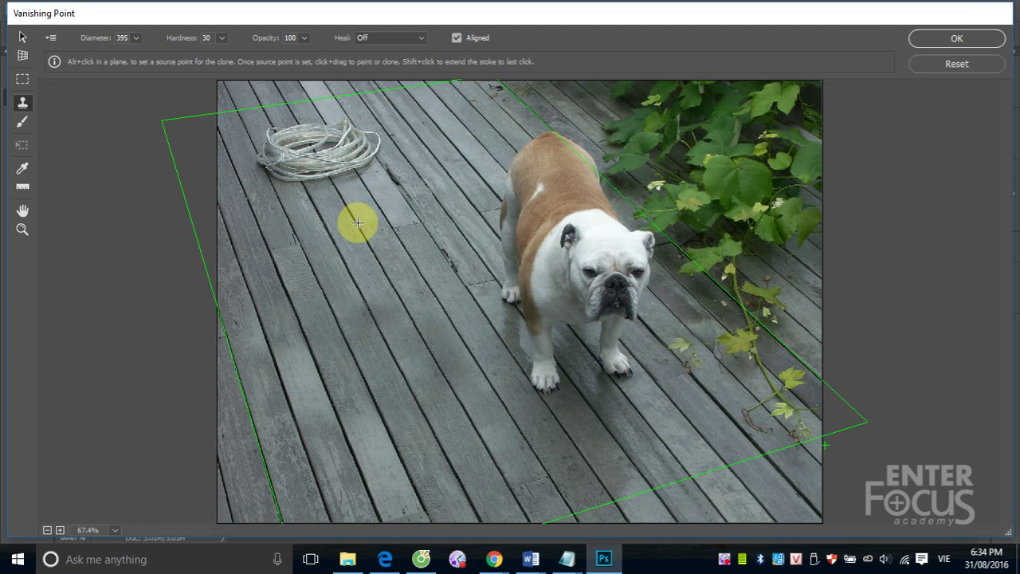
{"action": "left_click_drag", "start_coordinate": [358, 223], "coordinate": [327, 164]}
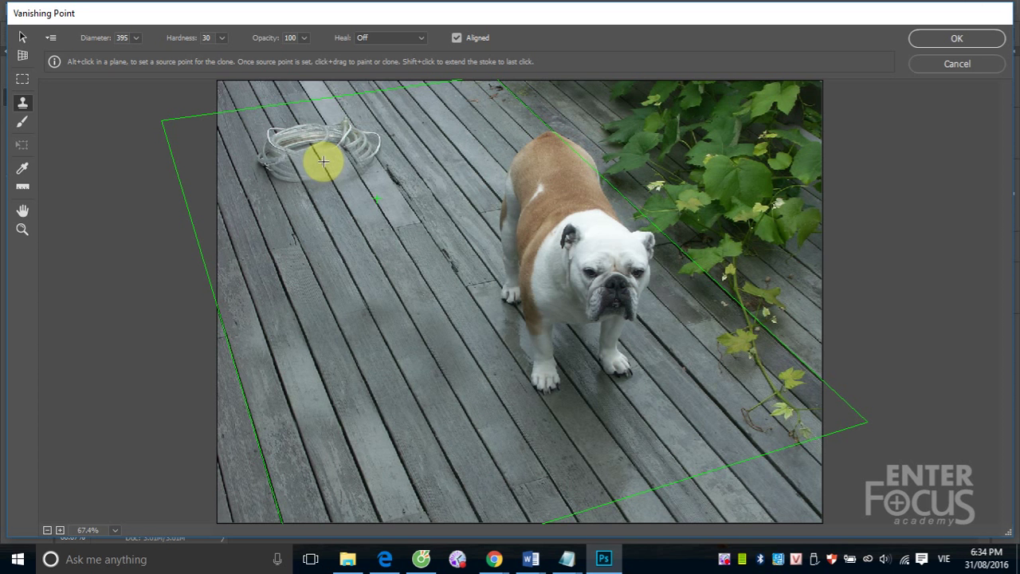
{"action": "left_click_drag", "start_coordinate": [323, 162], "coordinate": [310, 137]}
{"action": "left_click", "coordinate": [371, 253], "text": "alt"}
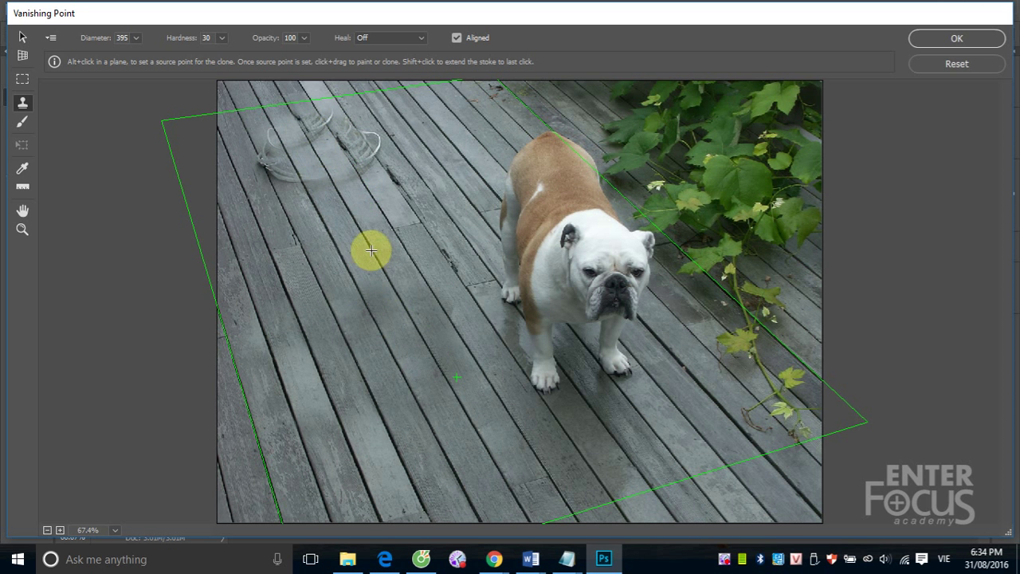
{"action": "left_click", "coordinate": [327, 175]}
{"action": "left_click_drag", "start_coordinate": [327, 175], "coordinate": [313, 145]}
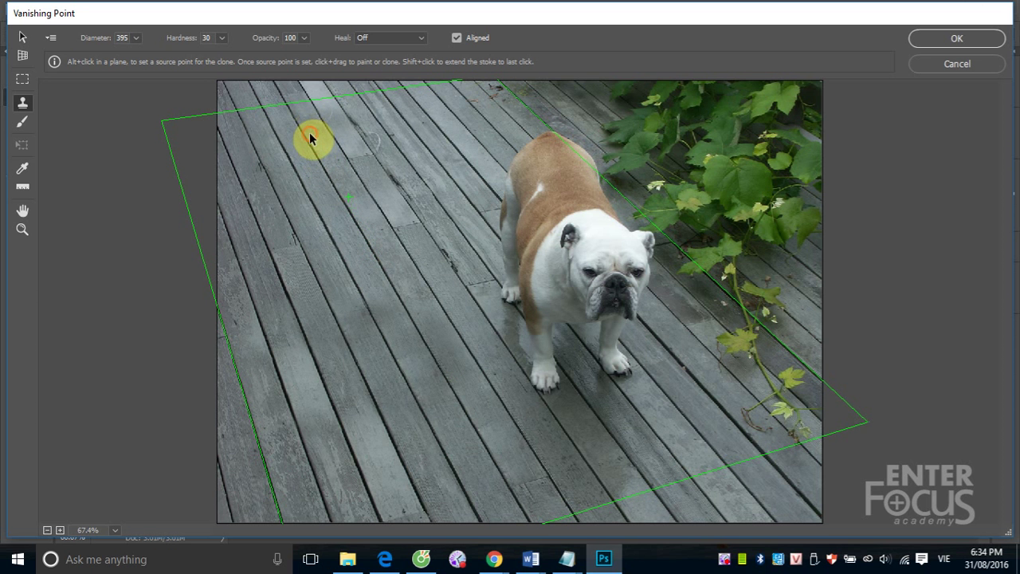
{"action": "left_click_drag", "start_coordinate": [311, 136], "coordinate": [393, 187]}
{"action": "key", "text": "ctrl+z"}
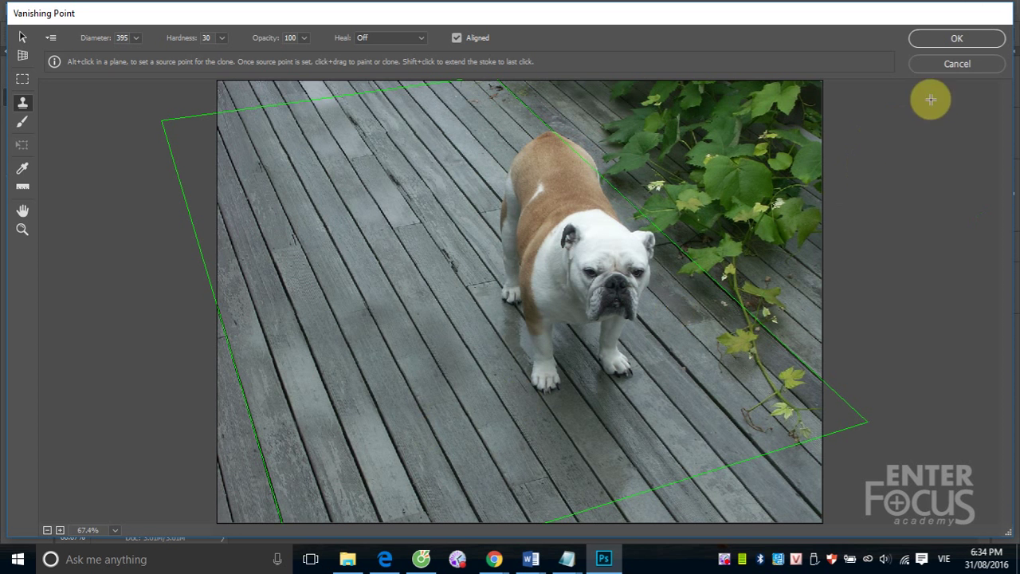
{"action": "left_click", "coordinate": [964, 42]}
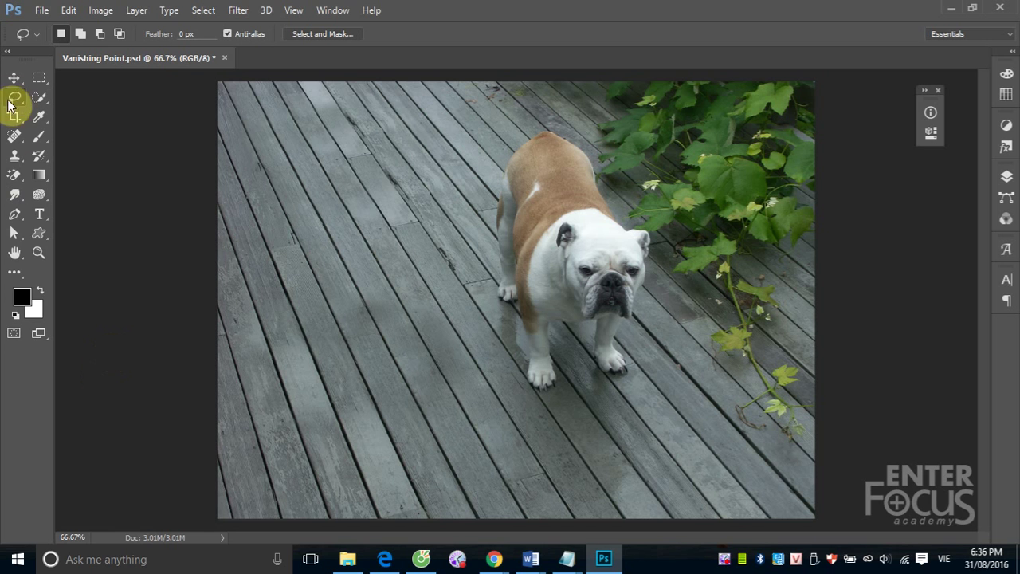
Step: After the Vanishing Point filter finishes processing, open the File menu
{"action": "left_click", "coordinate": [40, 11]}
Step: In the Open dialog, browse Data (E:) through _Hoc_lieu, 02_Bai_tap, 2D and Adobe_Photoshop_CS6_Lessons into Lesson02
{"action": "left_click", "coordinate": [48, 41]}
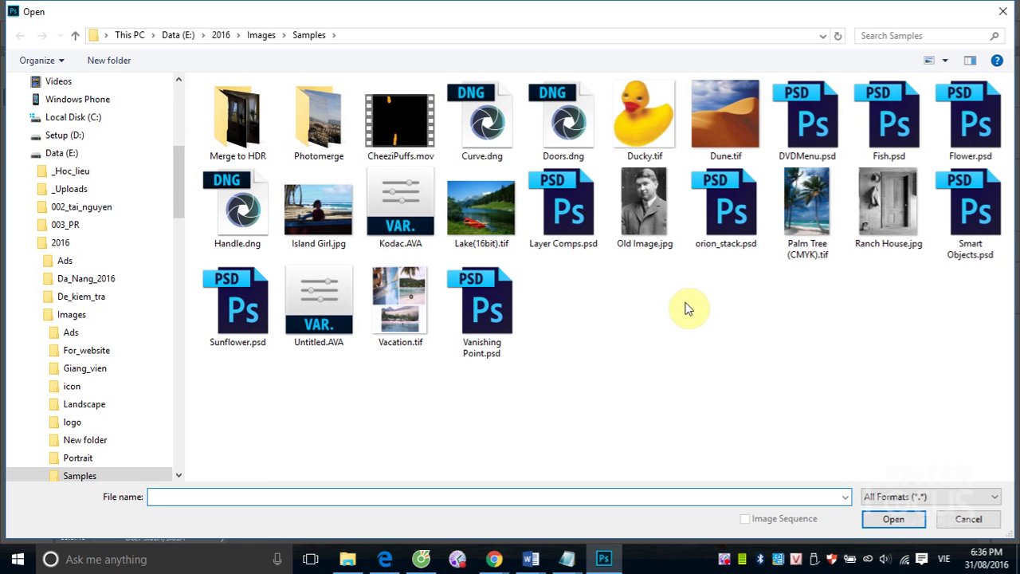
{"action": "mouse_move", "coordinate": [180, 198]}
{"action": "left_mouse_down"}
{"action": "mouse_move", "coordinate": [165, 131]}
{"action": "mouse_move", "coordinate": [166, 182]}
{"action": "left_mouse_up"}
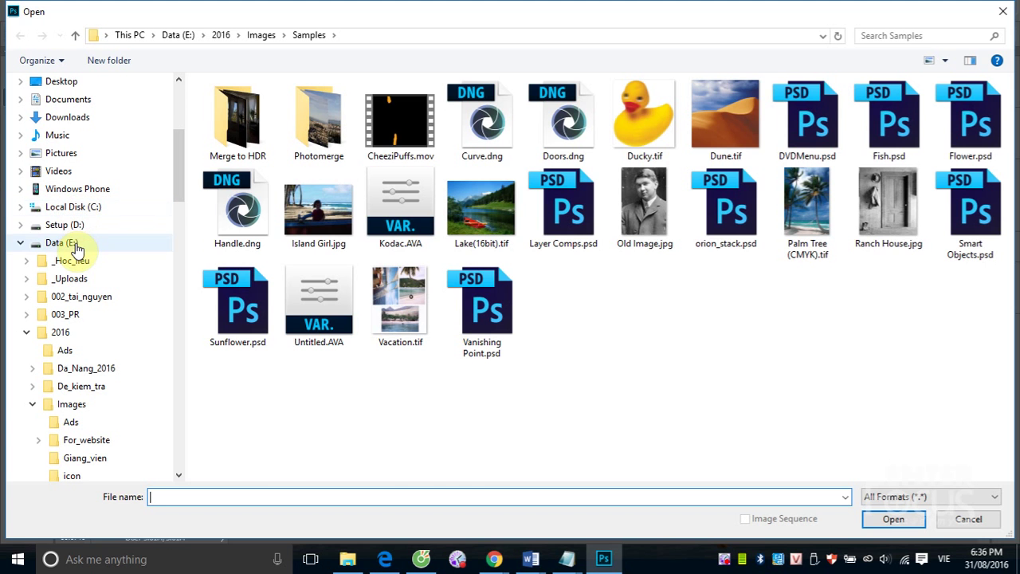
{"action": "left_click", "coordinate": [72, 244]}
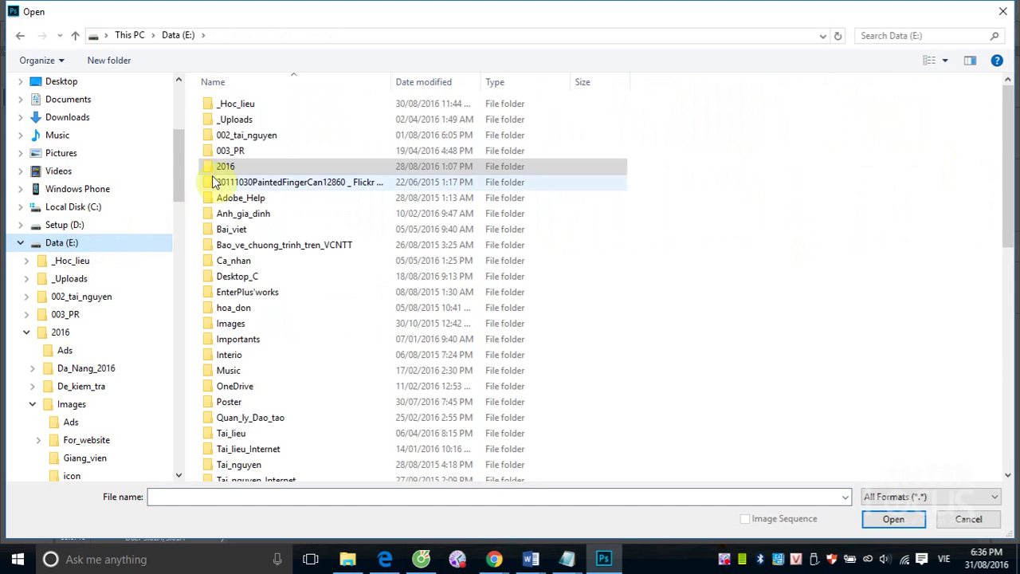
{"action": "double_click", "coordinate": [238, 104]}
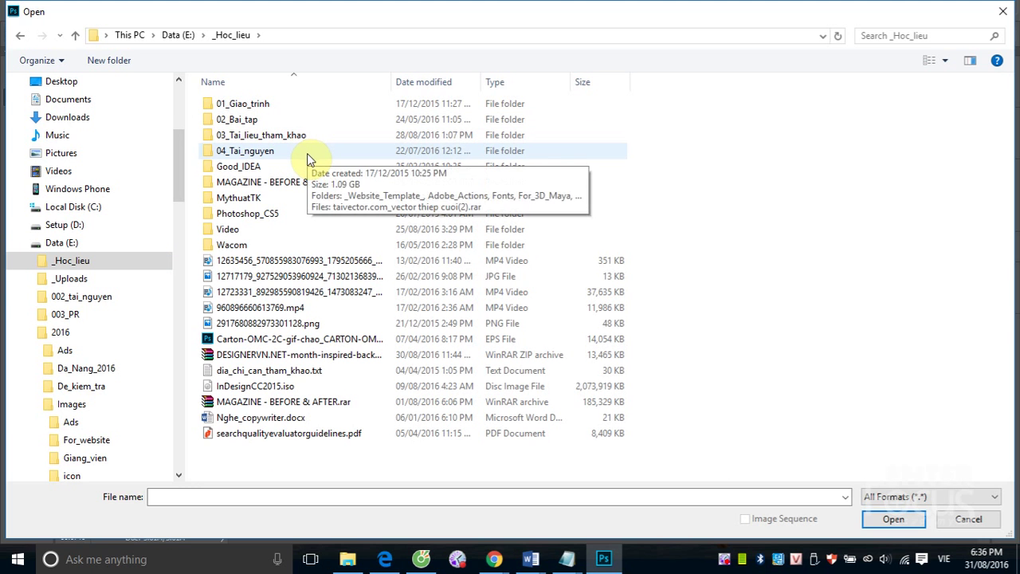
{"action": "double_click", "coordinate": [248, 120]}
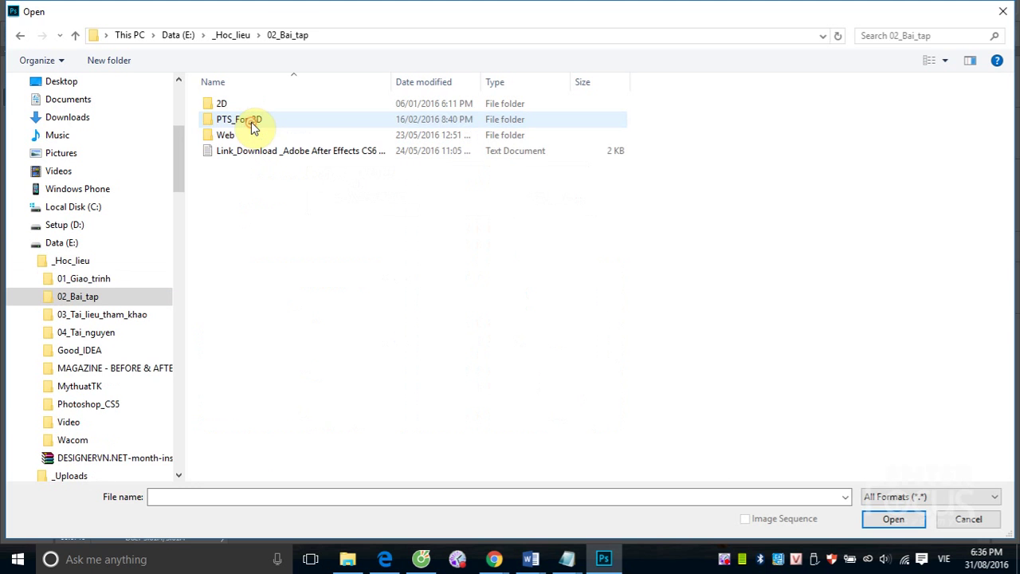
{"action": "double_click", "coordinate": [244, 107]}
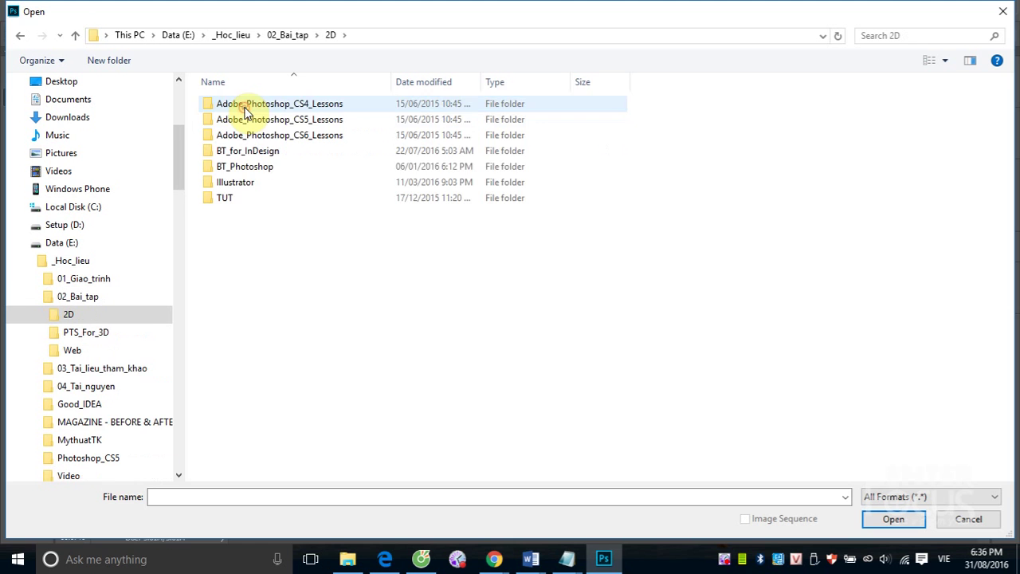
{"action": "double_click", "coordinate": [294, 137]}
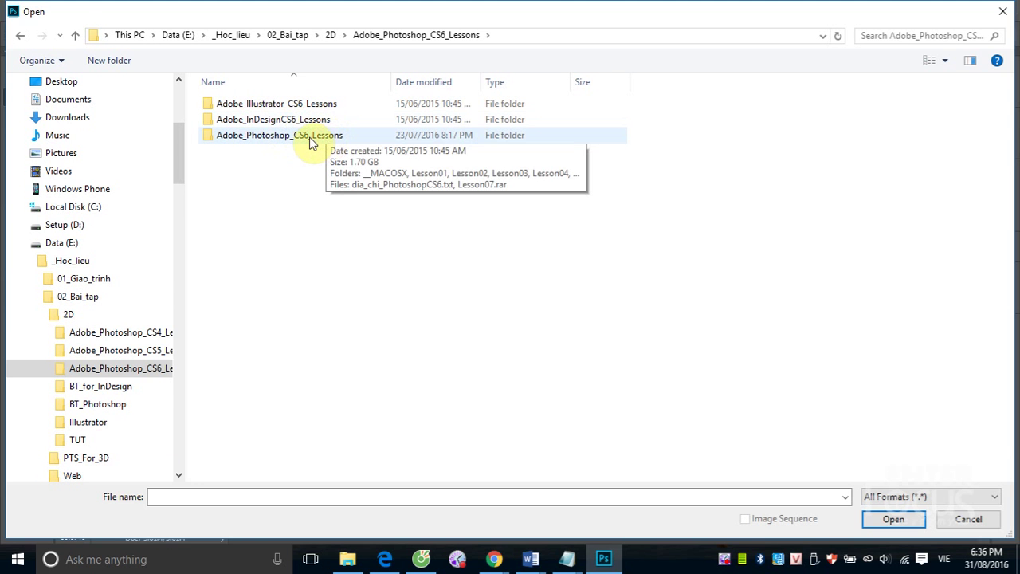
{"action": "double_click", "coordinate": [311, 137]}
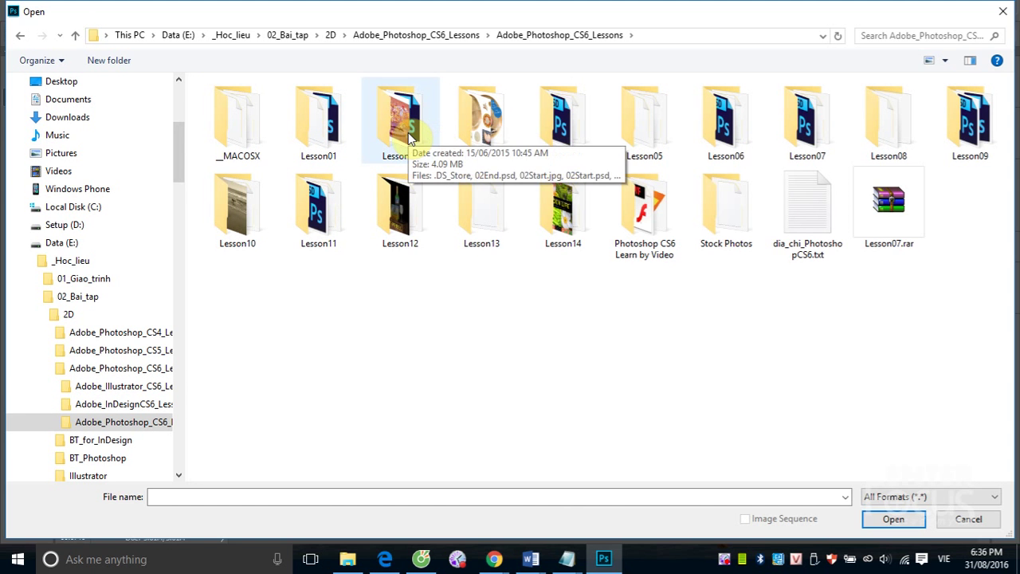
{"action": "left_click", "coordinate": [408, 137]}
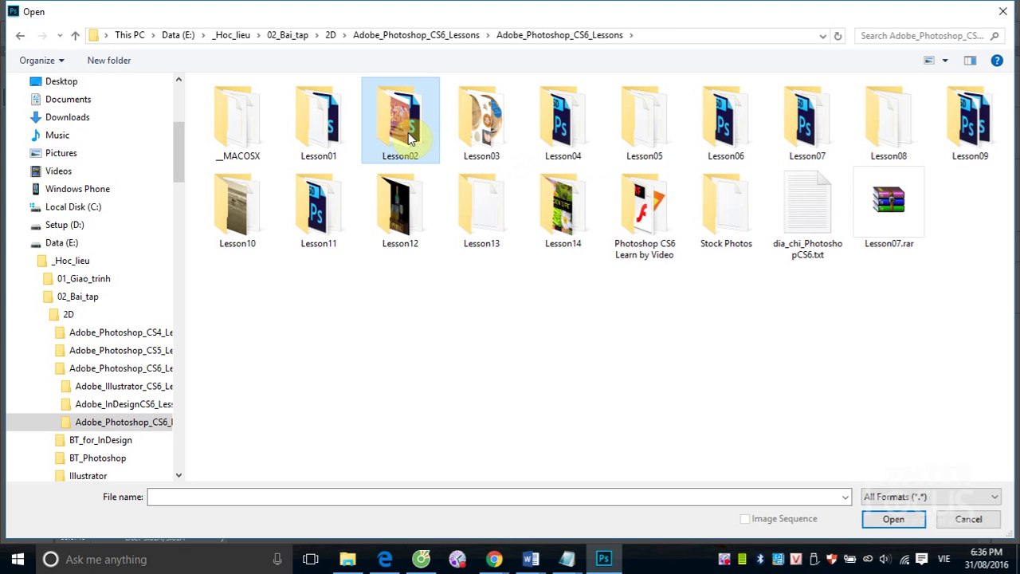
{"action": "double_click", "coordinate": [408, 137]}
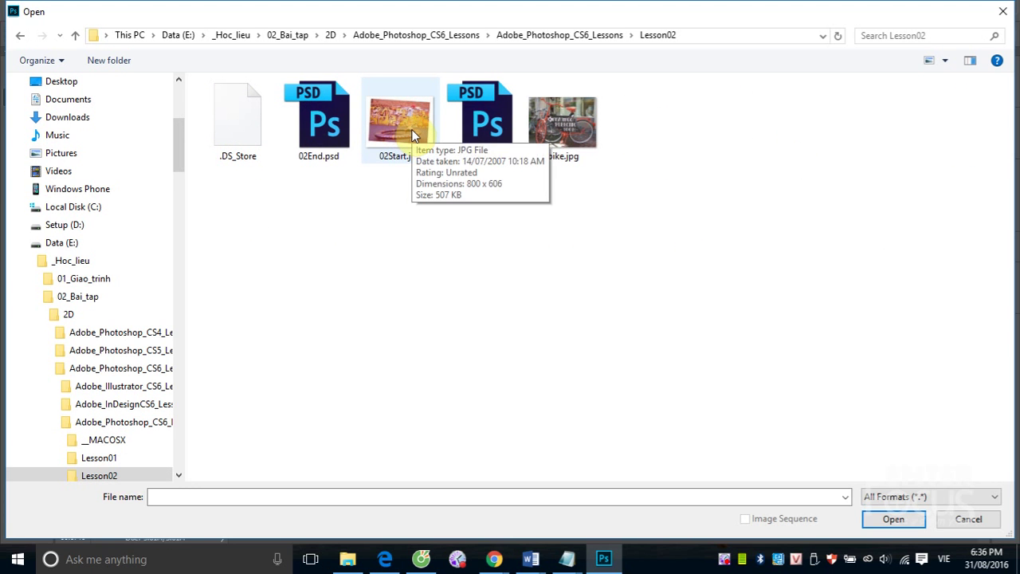
{"action": "right_click", "coordinate": [723, 562]}
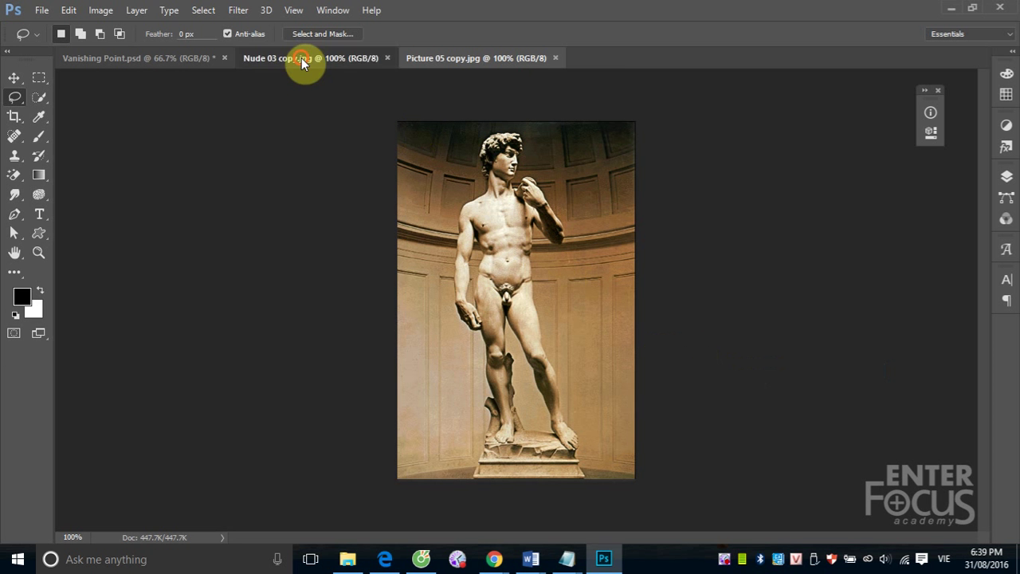
Step: Copy all of Picture 05 copy.jpg and paste it into Nude 03 copy.jpg as Layer 1
{"action": "left_click", "coordinate": [299, 57]}
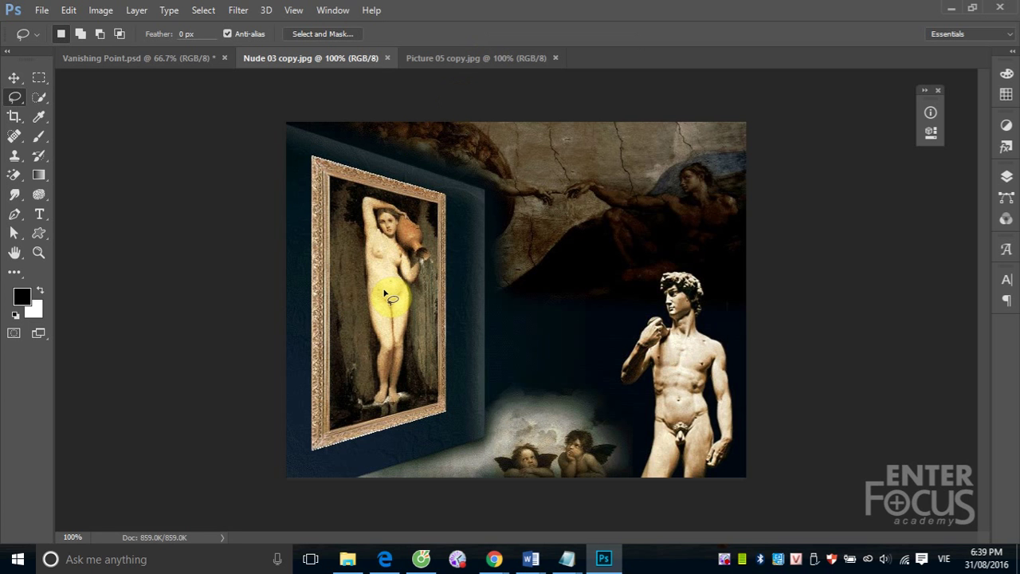
{"action": "left_click", "coordinate": [470, 58]}
{"action": "key", "text": "ctrl+a"}
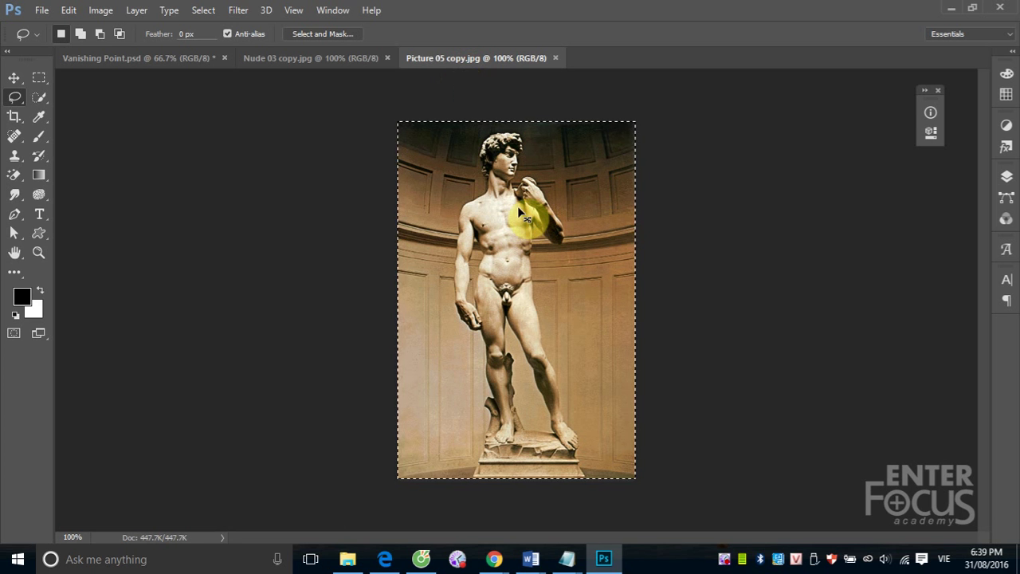
{"action": "left_click", "coordinate": [266, 58]}
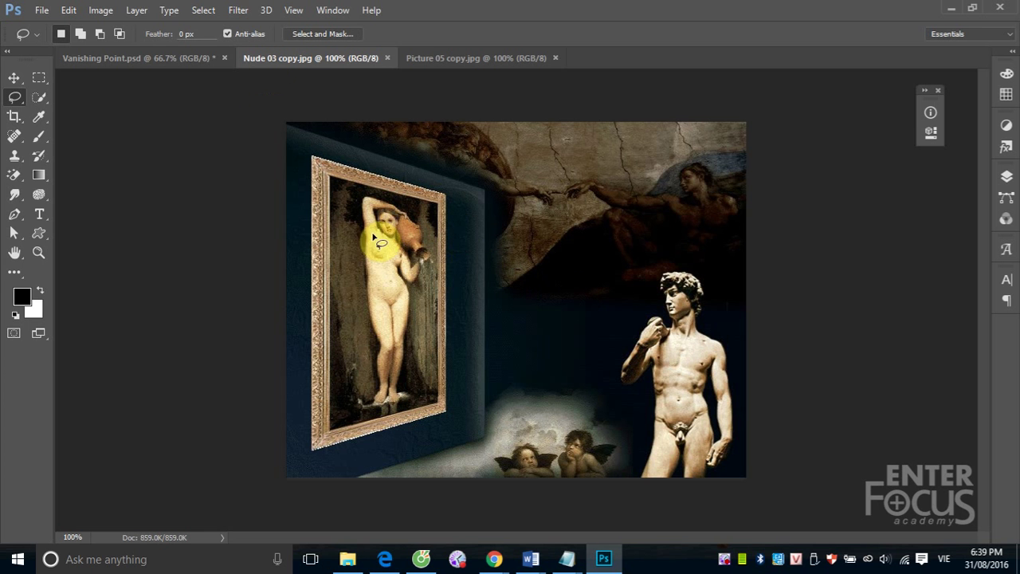
{"action": "key", "text": "ctrl+v"}
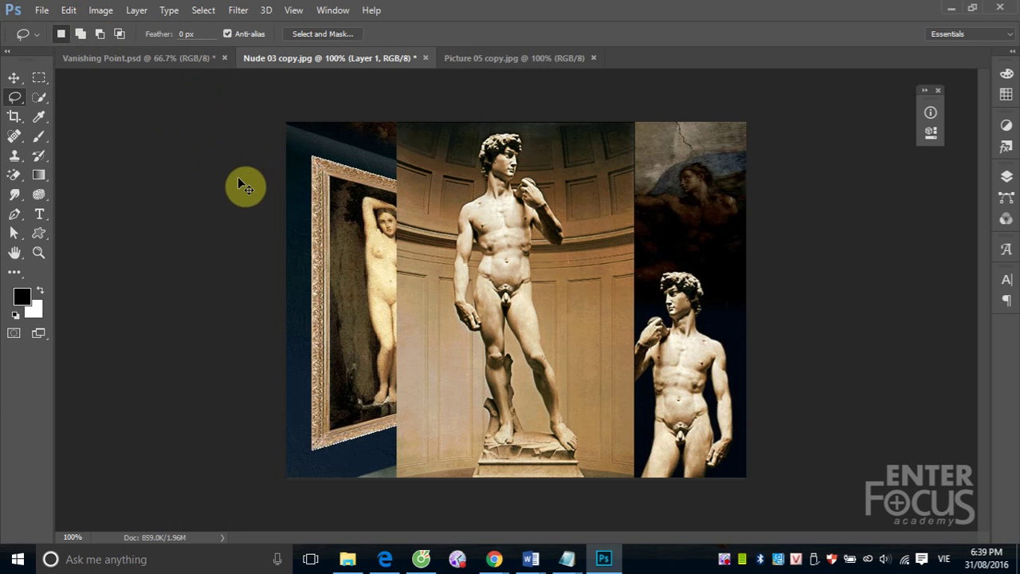
Step: Distort the David photo's four corners onto the gilded frame's angled corners and commit the transform
{"action": "key", "text": "ctrl+t"}
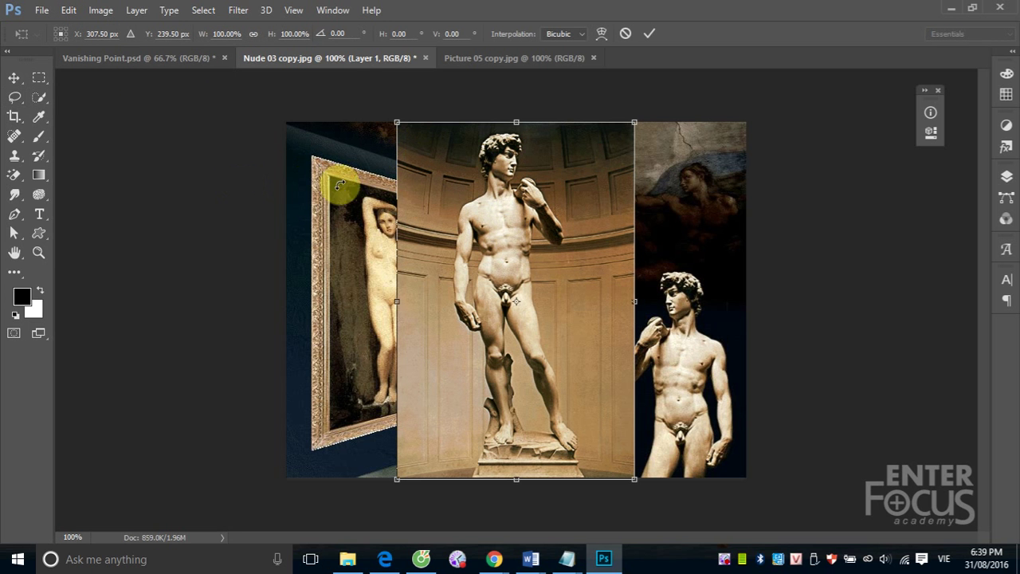
{"action": "left_click_drag", "start_coordinate": [396, 123], "coordinate": [335, 179]}
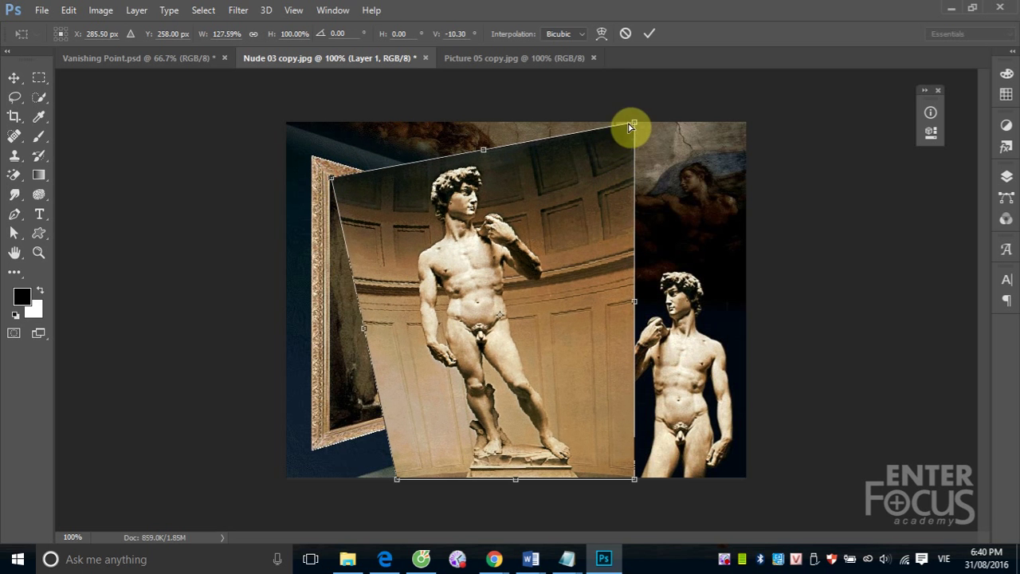
{"action": "mouse_move", "coordinate": [633, 123]}
{"action": "left_mouse_down"}
{"action": "mouse_move", "coordinate": [443, 218]}
{"action": "mouse_move", "coordinate": [435, 204]}
{"action": "left_mouse_up"}
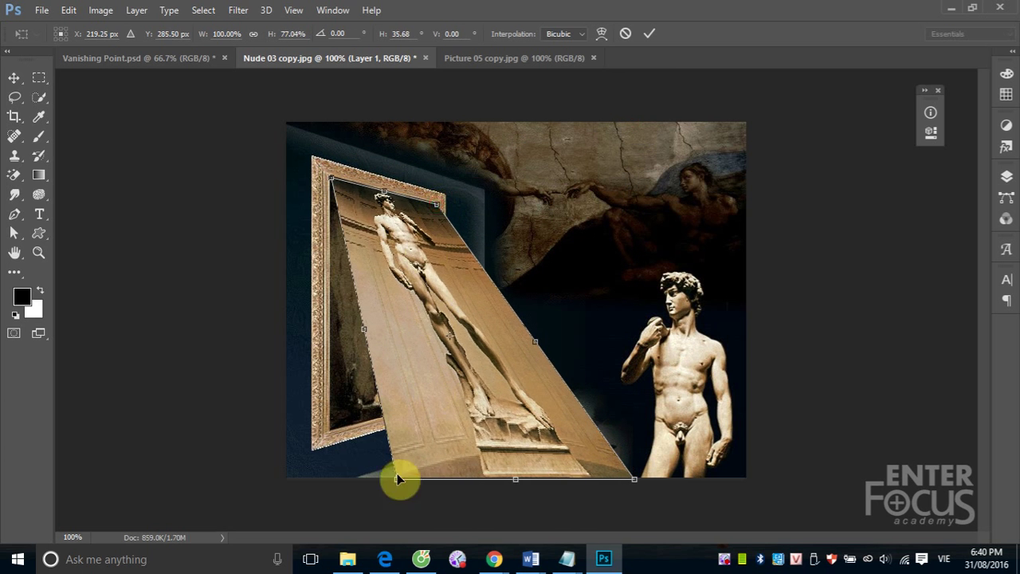
{"action": "left_click_drag", "start_coordinate": [397, 478], "coordinate": [331, 430]}
{"action": "left_click_drag", "start_coordinate": [633, 481], "coordinate": [435, 408]}
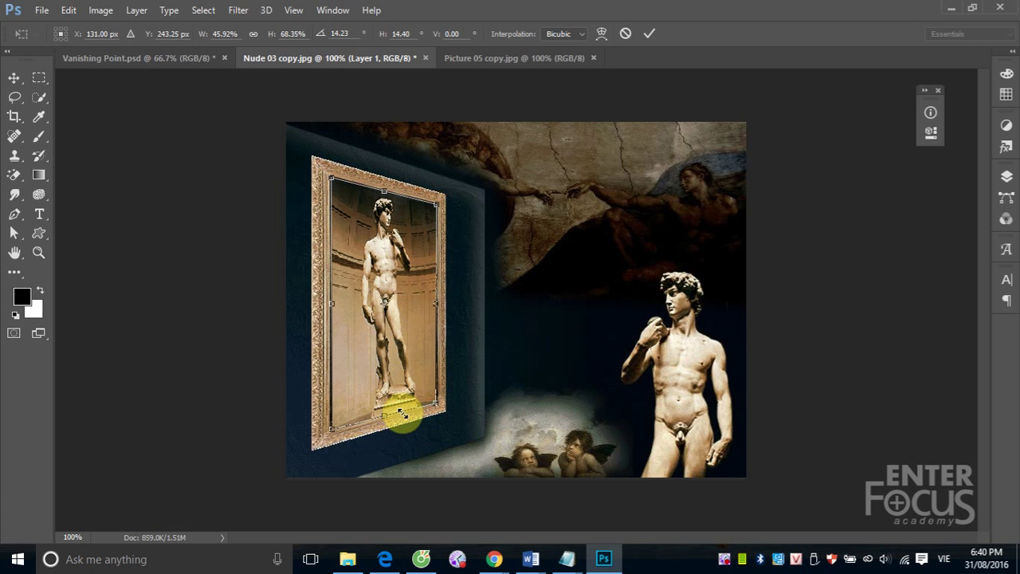
{"action": "key", "text": "Return"}
{"action": "key", "text": "l"}
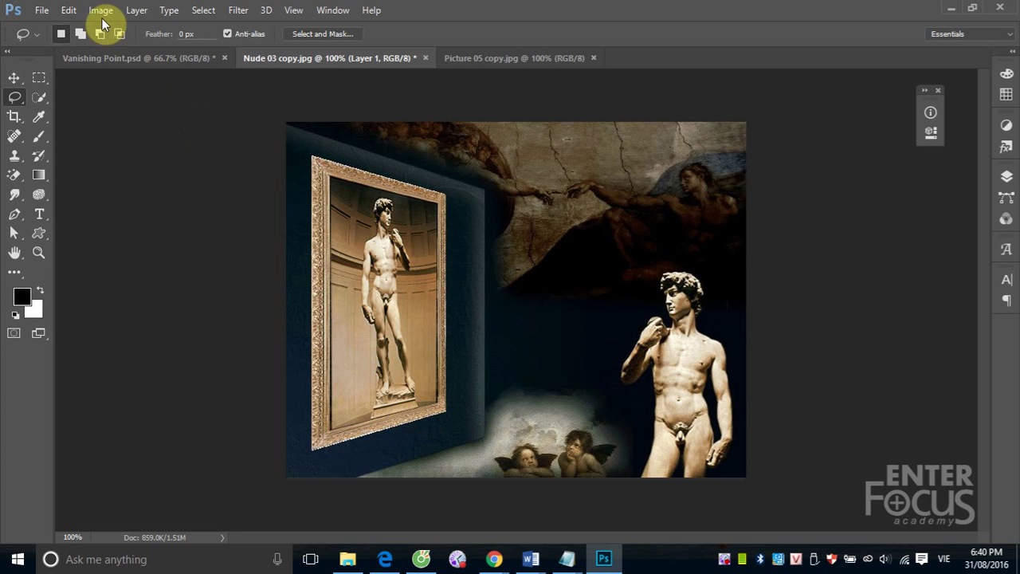
Step: Open the Edit menu's transform options and dismiss them without applying Perspective
{"action": "left_click", "coordinate": [69, 10]}
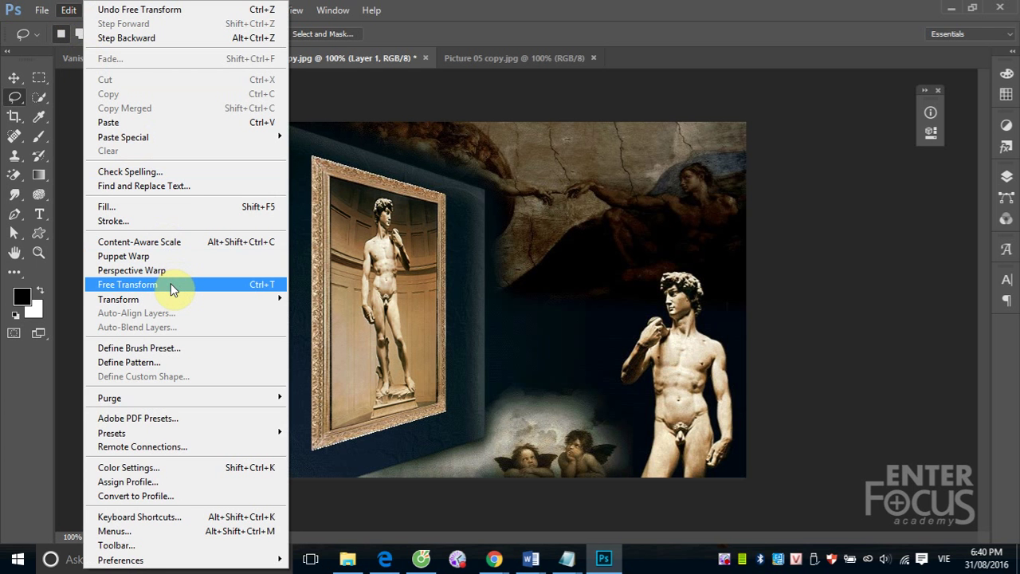
{"action": "mouse_move", "coordinate": [118, 299]}
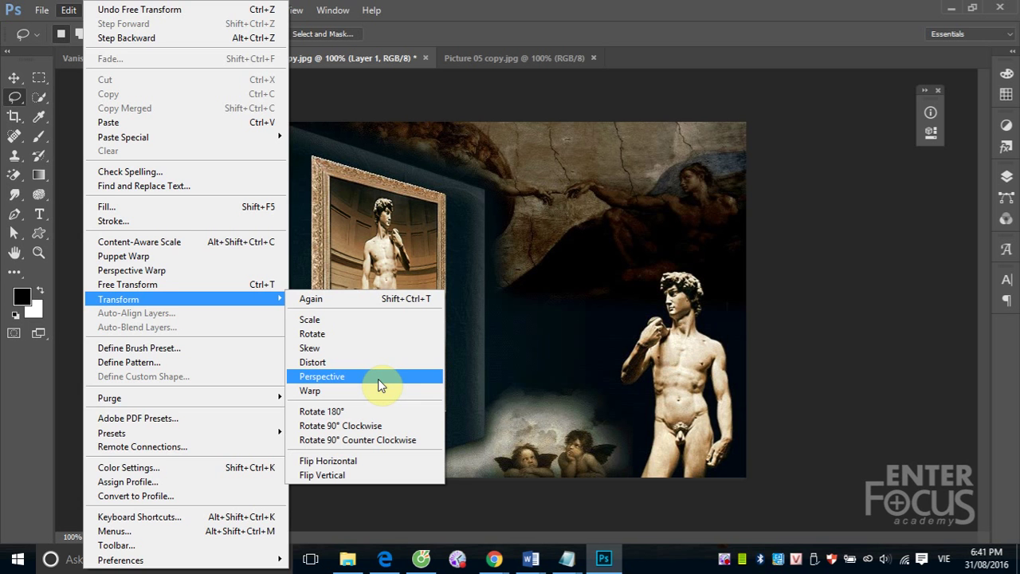
{"action": "left_click", "coordinate": [868, 337]}
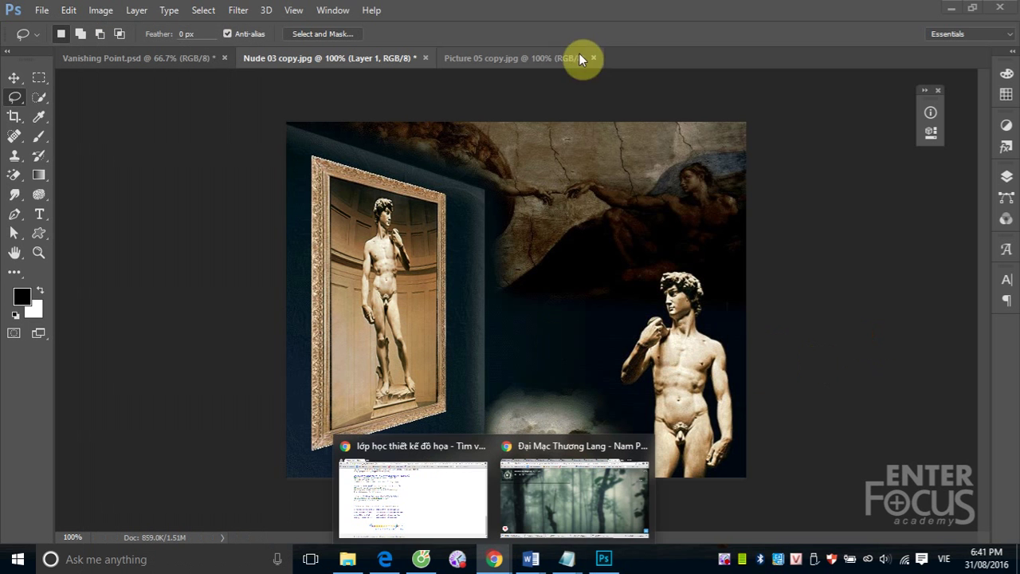
{"action": "mouse_move", "coordinate": [494, 559]}
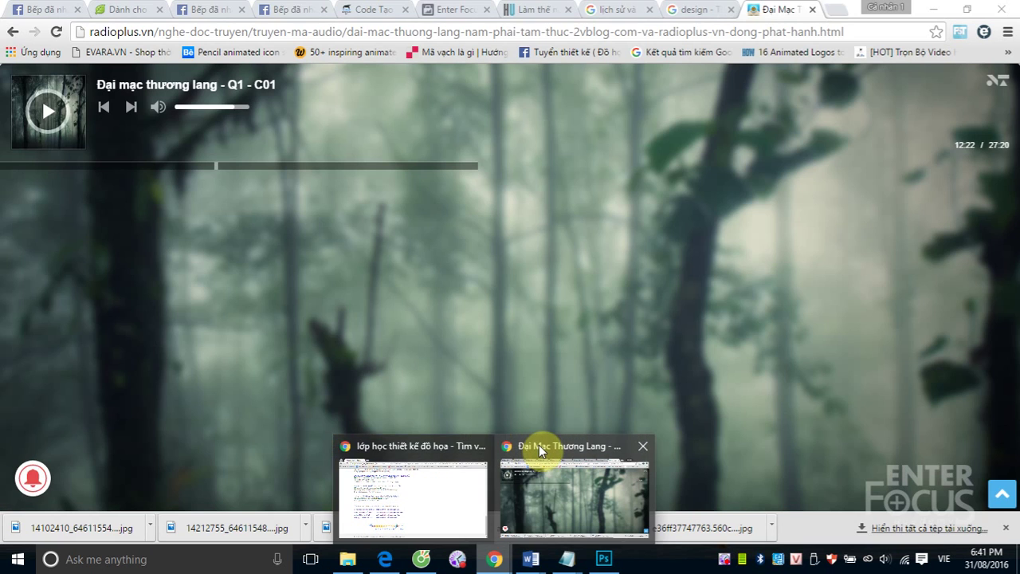
Step: Bring Chrome forward and search Google for 'Building' in a new tab
{"action": "left_click", "coordinate": [539, 444]}
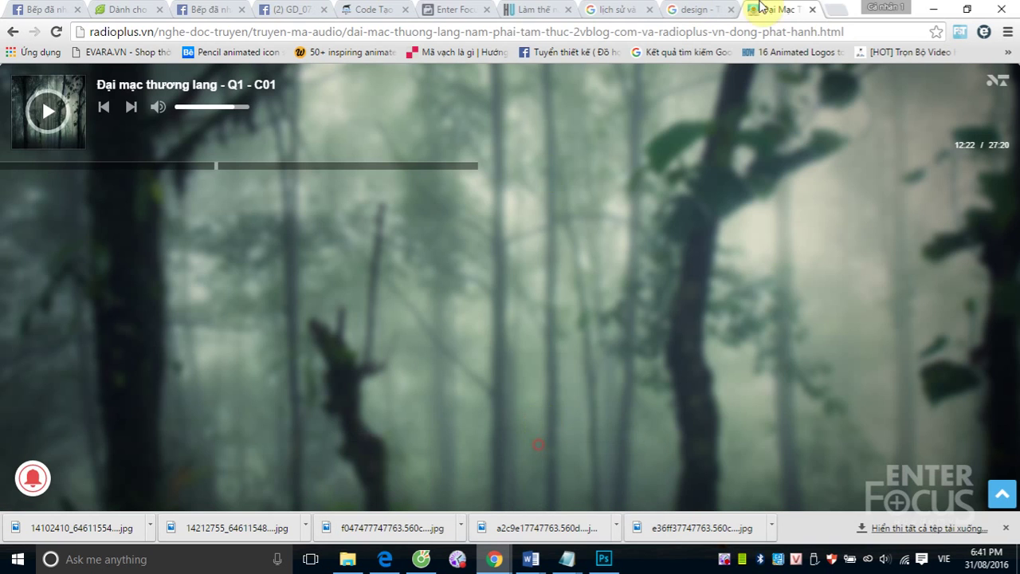
{"action": "left_click", "coordinate": [835, 9]}
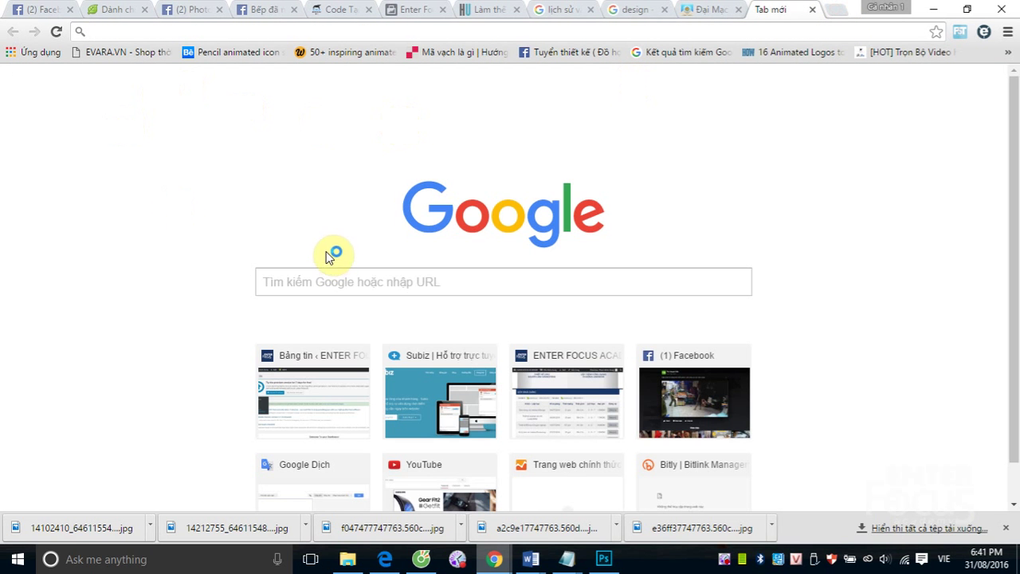
{"action": "left_click", "coordinate": [323, 283]}
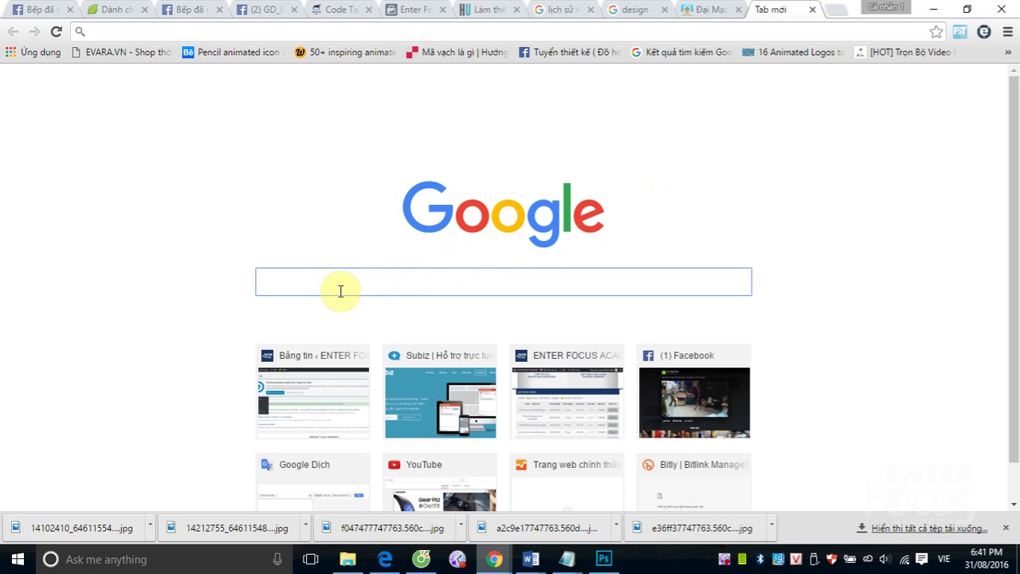
{"action": "type", "text": "Bui"}
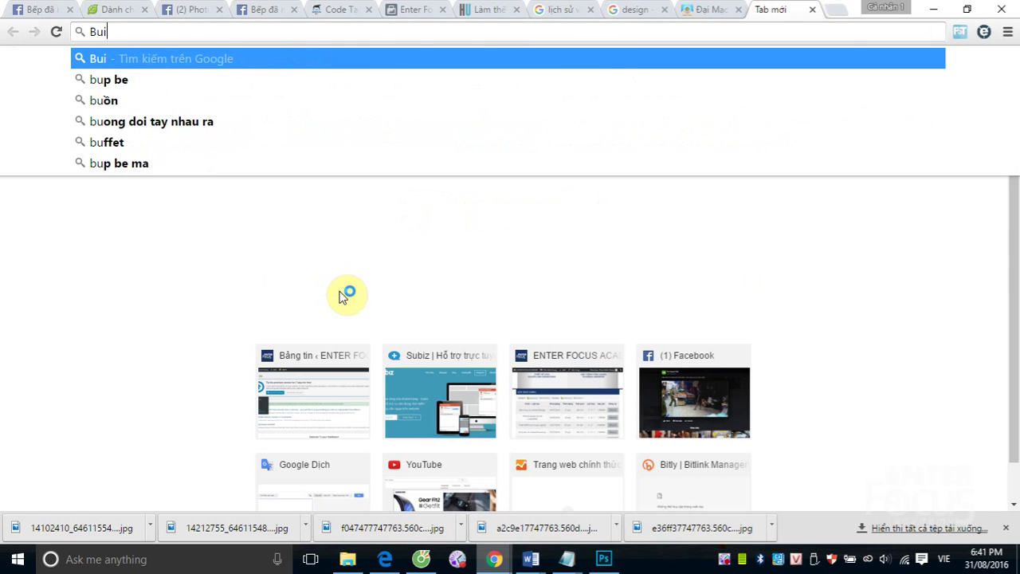
{"action": "type", "text": "lding"}
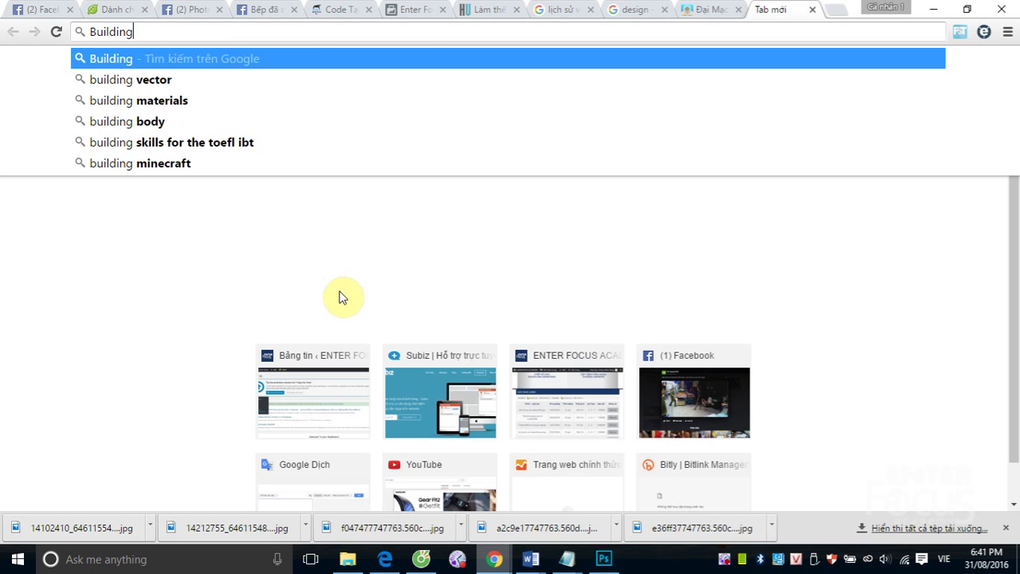
{"action": "key", "text": "Return"}
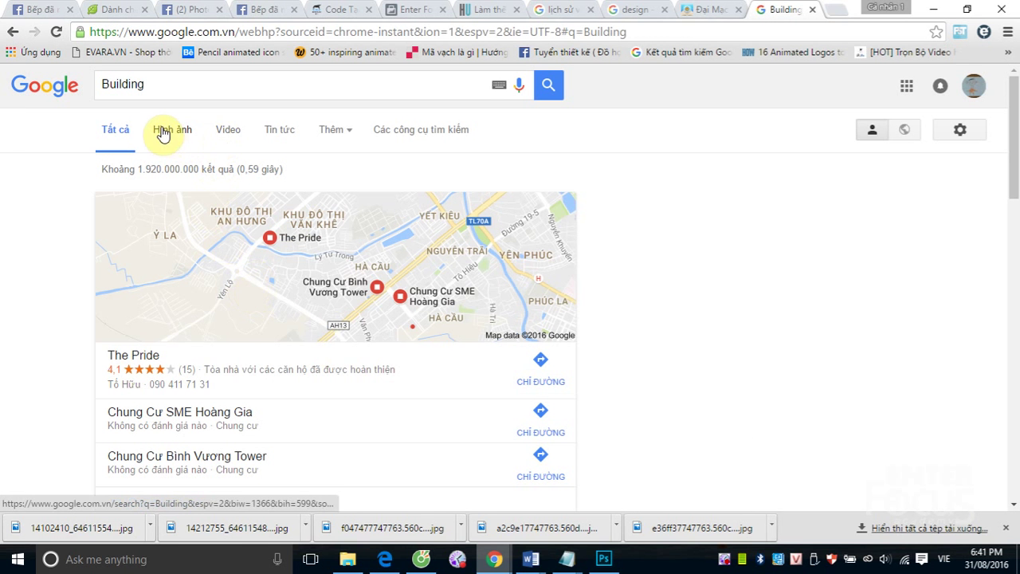
Step: Switch to Image results for Building, open one result, and scroll through the building photos
{"action": "left_click", "coordinate": [163, 129]}
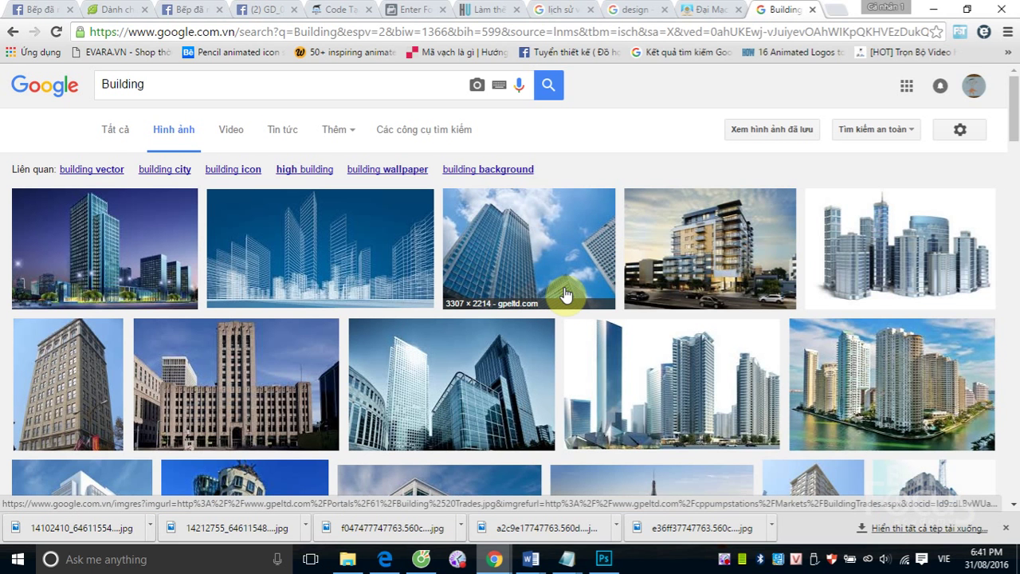
{"action": "left_click", "coordinate": [565, 294]}
{"action": "scroll", "coordinate": [565, 293], "scroll_direction": "down", "scroll_amount": 3}
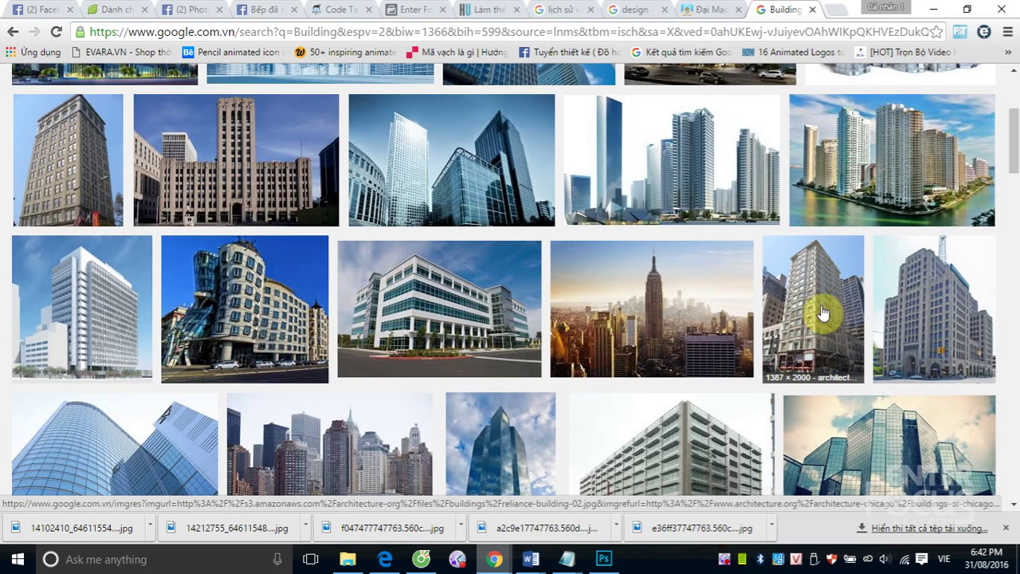
{"action": "scroll", "coordinate": [819, 313], "scroll_direction": "down", "scroll_amount": 1}
{"action": "scroll", "coordinate": [819, 312], "scroll_direction": "down", "scroll_amount": 2}
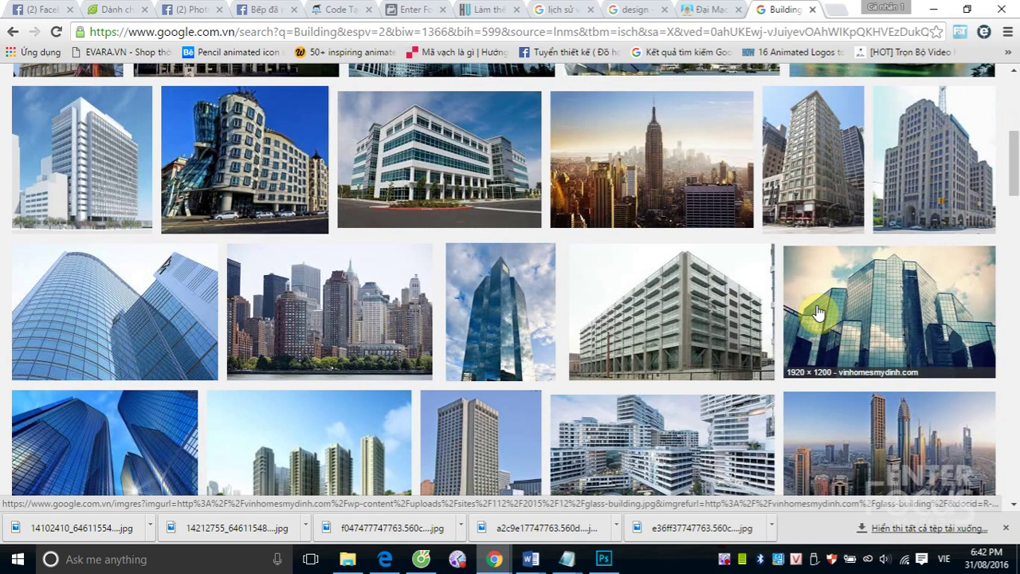
{"action": "scroll", "coordinate": [819, 312], "scroll_direction": "down", "scroll_amount": 2}
{"action": "scroll", "coordinate": [819, 312], "scroll_direction": "down", "scroll_amount": 2}
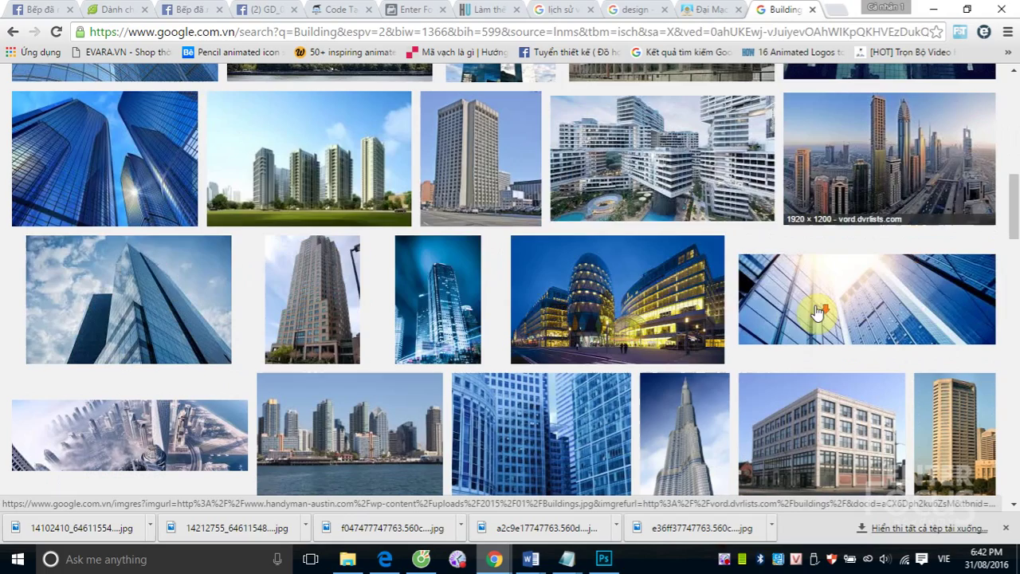
{"action": "scroll", "coordinate": [704, 296], "scroll_direction": "down", "scroll_amount": 2}
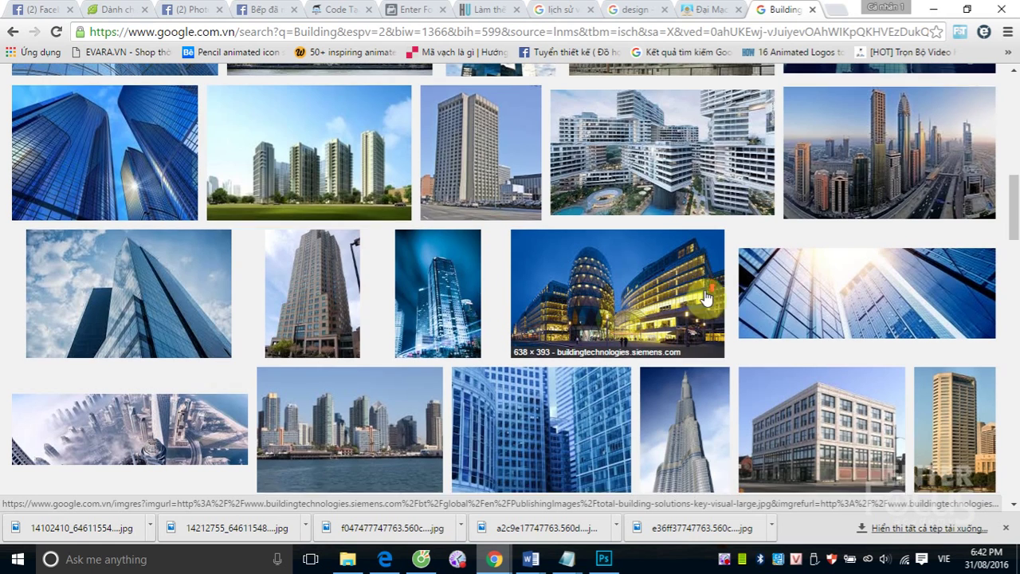
{"action": "scroll", "coordinate": [704, 297], "scroll_direction": "down", "scroll_amount": 2}
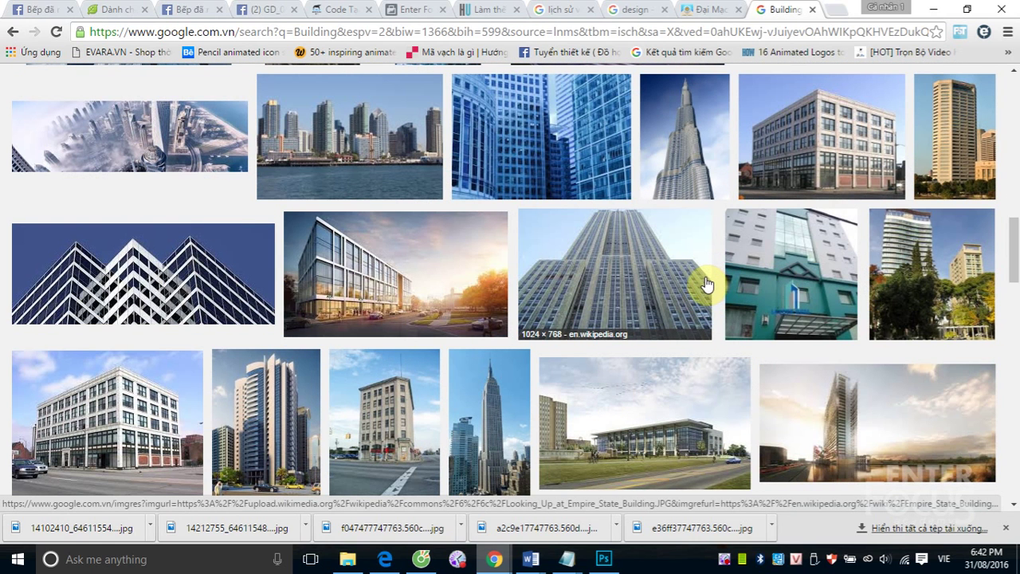
{"action": "scroll", "coordinate": [705, 283], "scroll_direction": "down", "scroll_amount": 3}
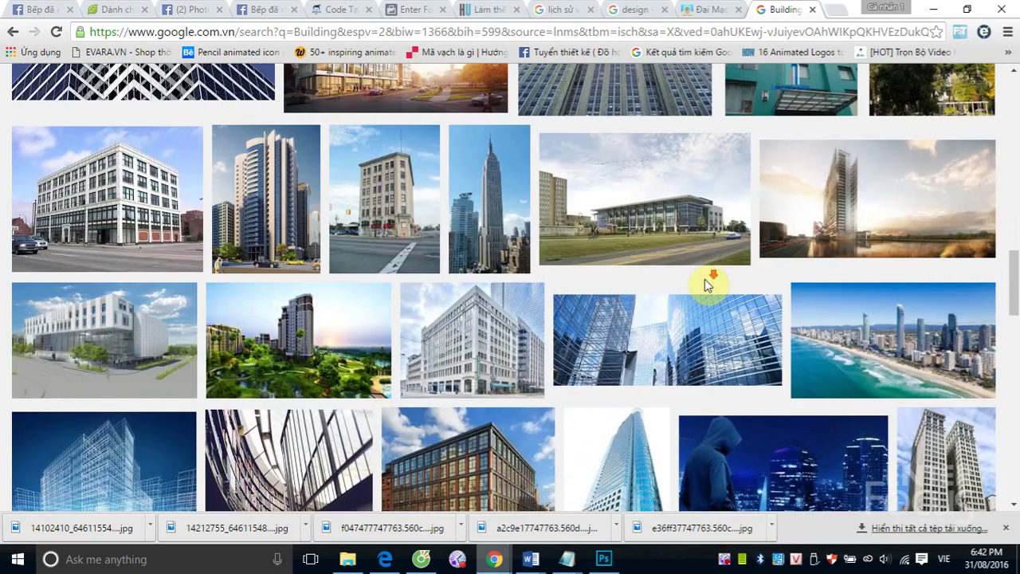
{"action": "scroll", "coordinate": [704, 284], "scroll_direction": "down", "scroll_amount": 4}
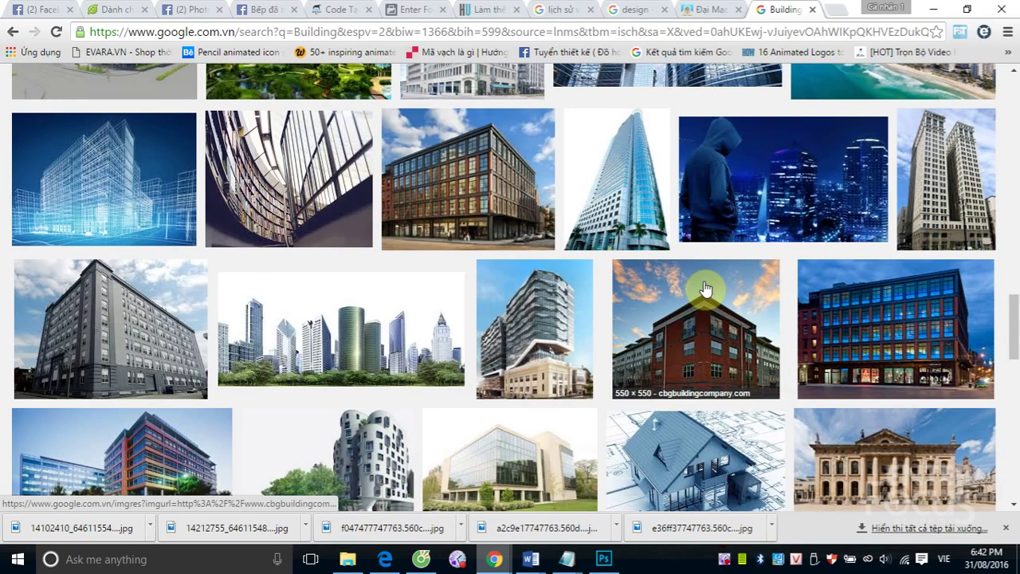
{"action": "scroll", "coordinate": [704, 288], "scroll_direction": "down", "scroll_amount": 3}
{"action": "scroll", "coordinate": [701, 290], "scroll_direction": "down", "scroll_amount": 4}
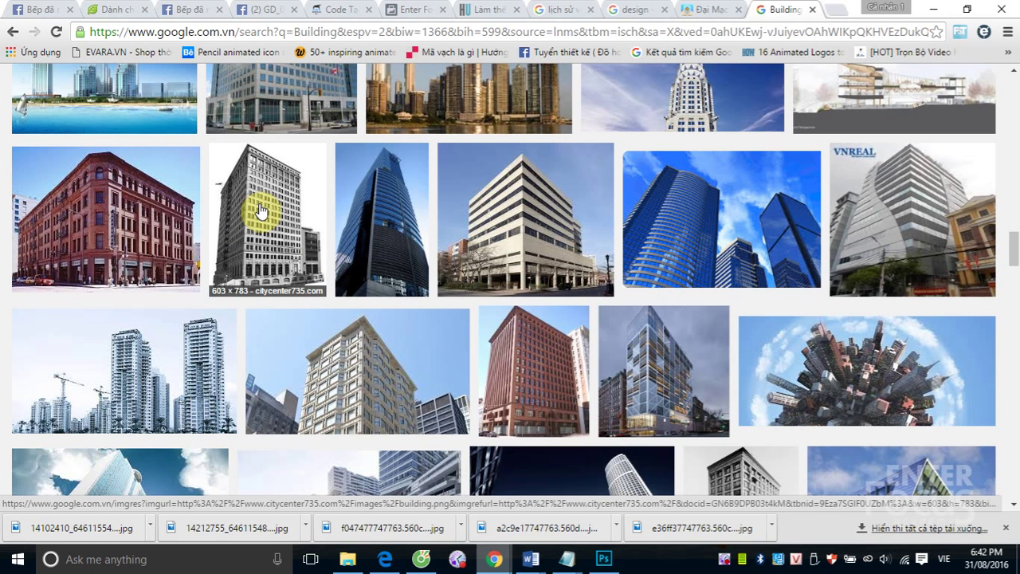
{"action": "scroll", "coordinate": [261, 213], "scroll_direction": "up", "scroll_amount": 1}
{"action": "scroll", "coordinate": [263, 216], "scroll_direction": "down", "scroll_amount": 5}
{"action": "scroll", "coordinate": [614, 274], "scroll_direction": "down", "scroll_amount": 5}
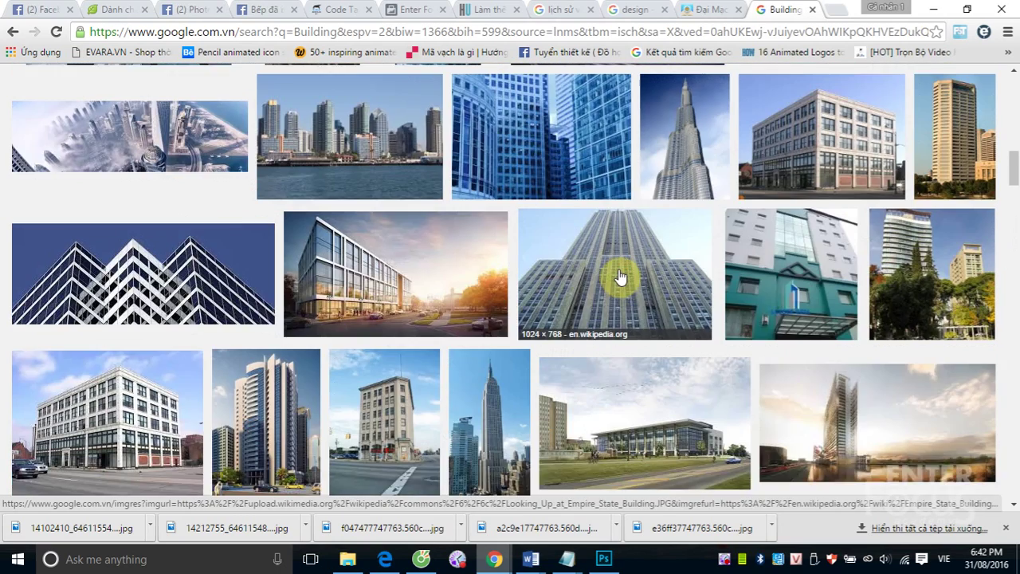
{"action": "scroll", "coordinate": [620, 277], "scroll_direction": "up", "scroll_amount": 1}
{"action": "scroll", "coordinate": [613, 278], "scroll_direction": "up", "scroll_amount": 5}
{"action": "scroll", "coordinate": [629, 303], "scroll_direction": "up", "scroll_amount": 3}
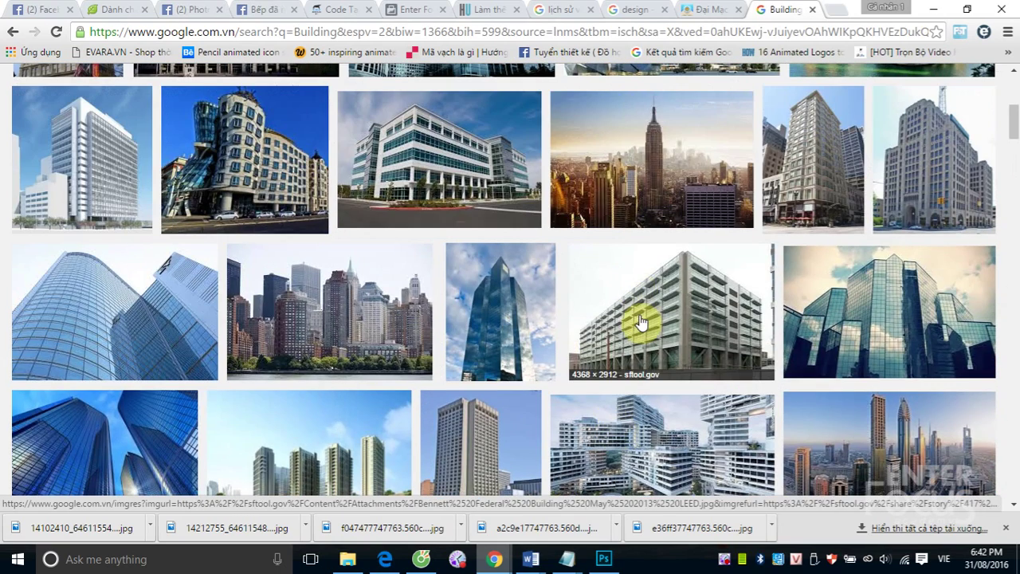
Step: Preview the grey office building and the related apartment building images
{"action": "left_click", "coordinate": [641, 321]}
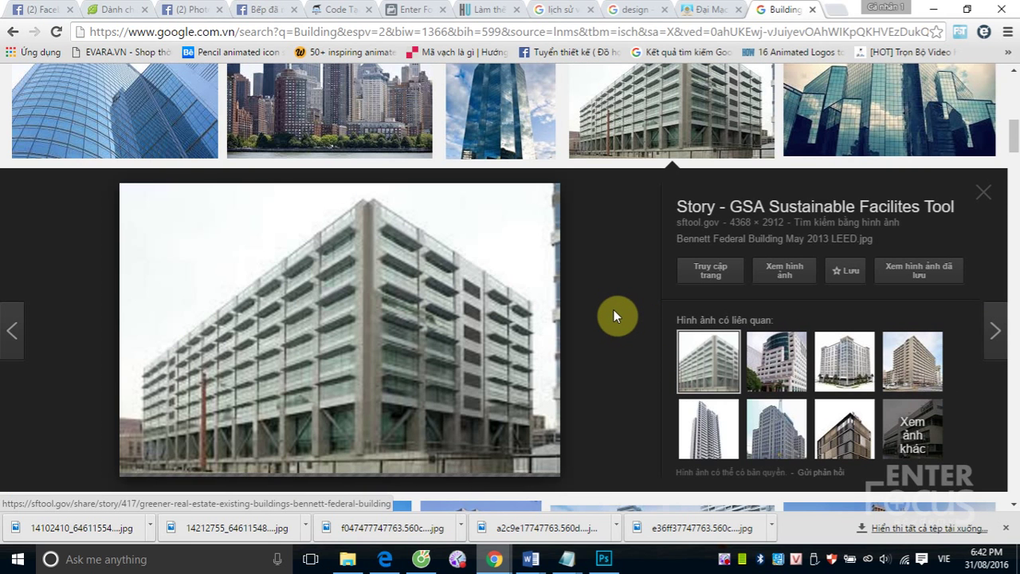
{"action": "left_click", "coordinate": [900, 375]}
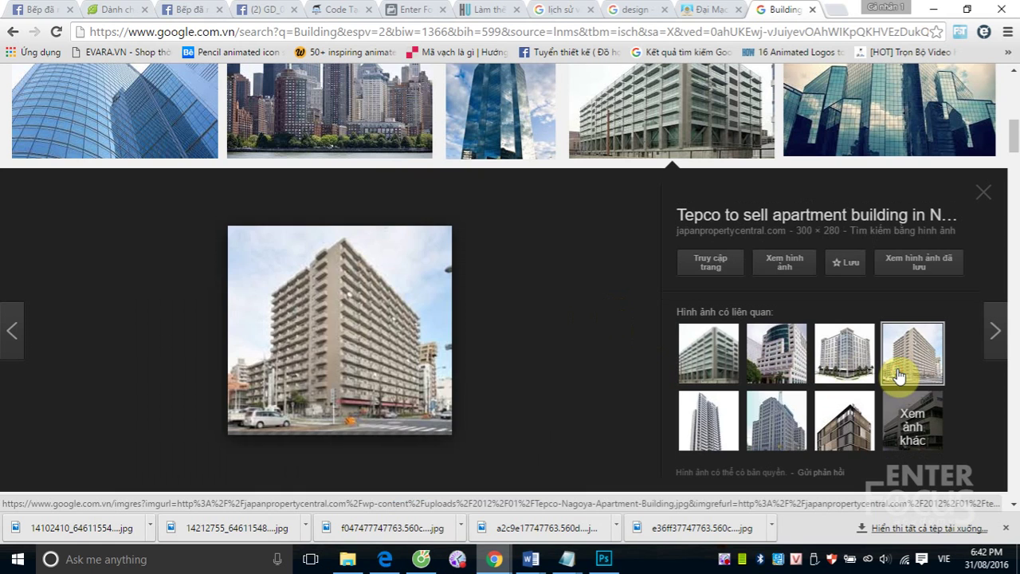
{"action": "left_click", "coordinate": [774, 378]}
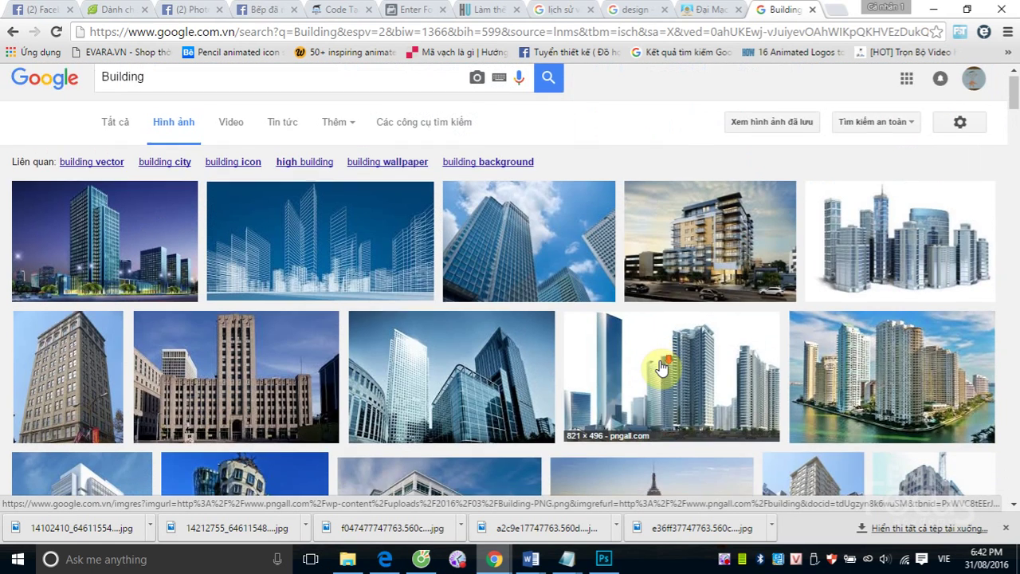
{"action": "scroll", "coordinate": [661, 366], "scroll_direction": "down", "scroll_amount": 2}
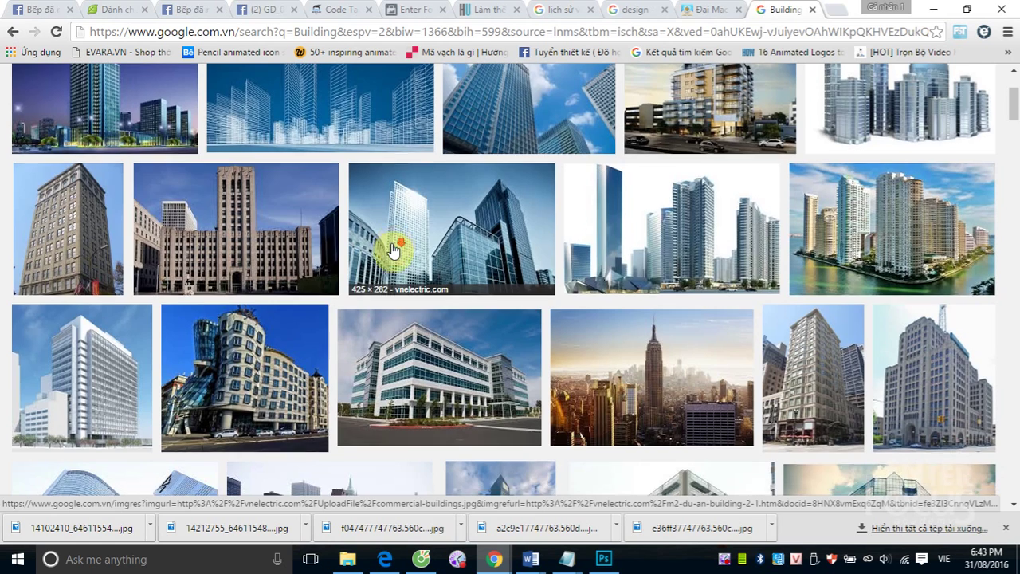
{"action": "left_click", "coordinate": [392, 247]}
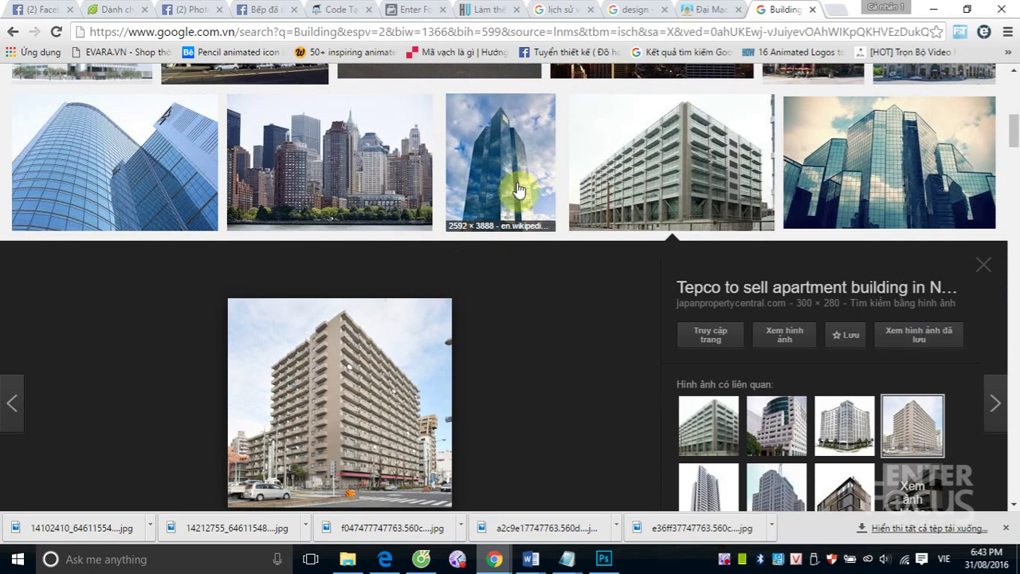
Step: Open the large Theory Building photo preview and bring up its image context menu
{"action": "scroll", "coordinate": [506, 191], "scroll_direction": "down", "scroll_amount": 3}
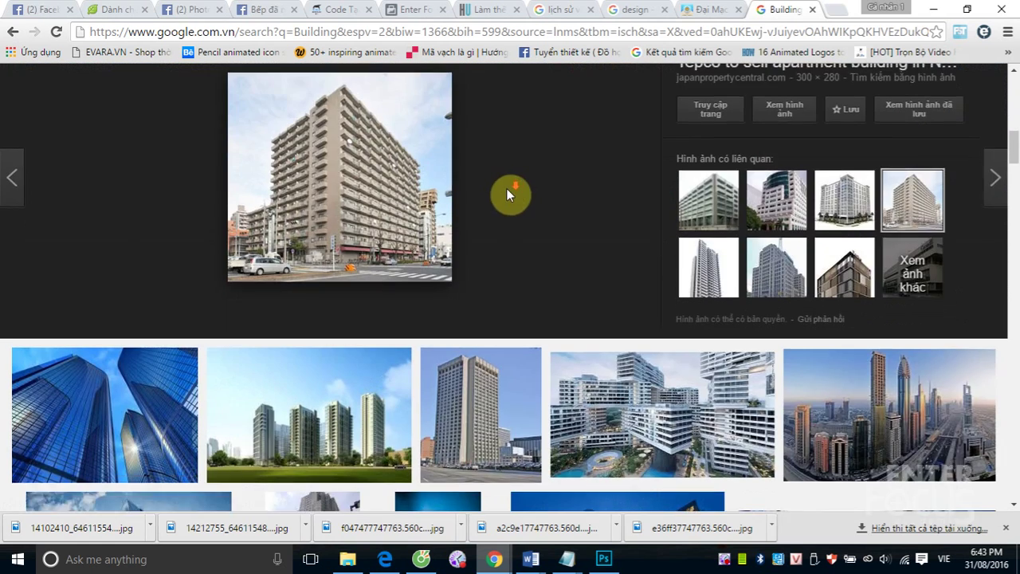
{"action": "scroll", "coordinate": [508, 191], "scroll_direction": "down", "scroll_amount": 2}
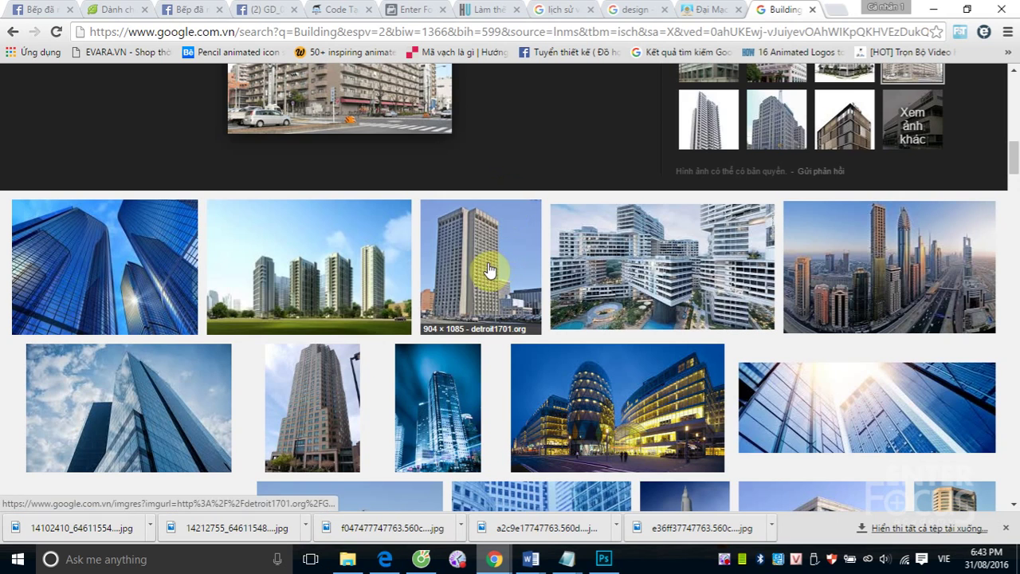
{"action": "scroll", "coordinate": [494, 269], "scroll_direction": "down", "scroll_amount": 2}
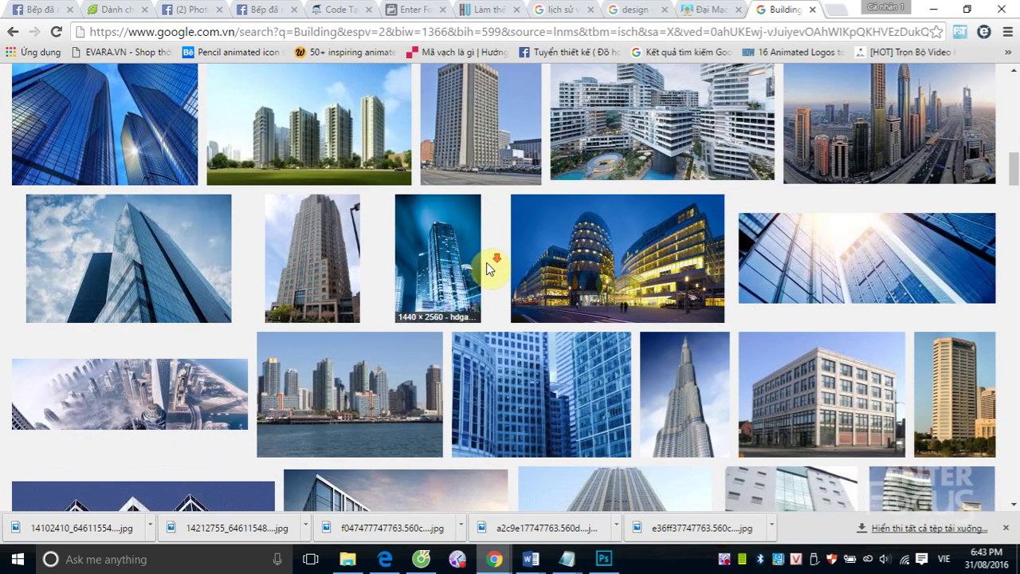
{"action": "scroll", "coordinate": [486, 269], "scroll_direction": "down", "scroll_amount": 2}
{"action": "scroll", "coordinate": [486, 269], "scroll_direction": "down", "scroll_amount": 3}
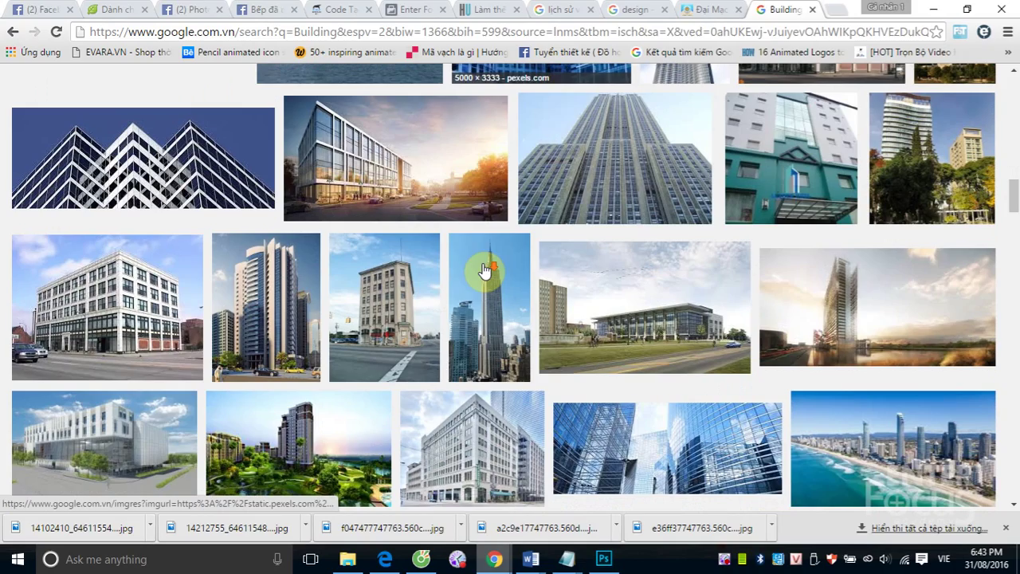
{"action": "scroll", "coordinate": [484, 271], "scroll_direction": "down", "scroll_amount": 2}
{"action": "scroll", "coordinate": [483, 269], "scroll_direction": "down", "scroll_amount": 2}
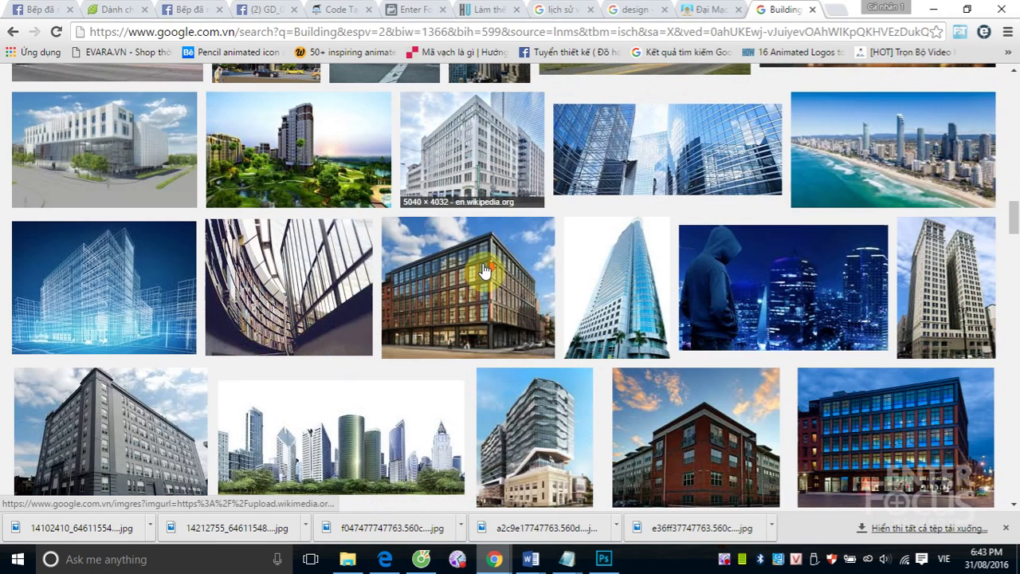
{"action": "left_click", "coordinate": [469, 289]}
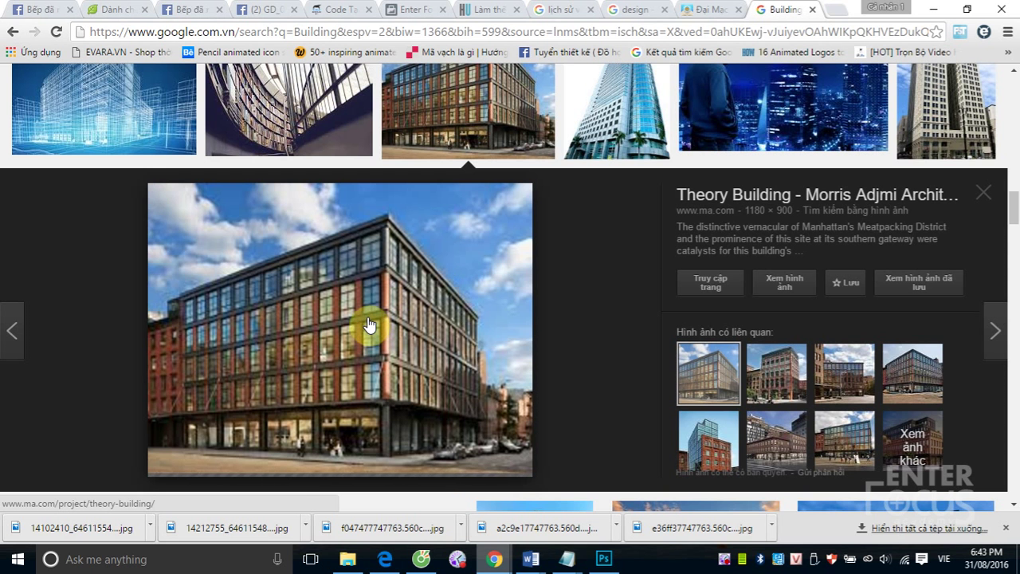
{"action": "right_click", "coordinate": [327, 365]}
Step: Paste the copied Theory Building photo into a new Clipboard-preset 1180×900 document, then return to Chrome
{"action": "left_click", "coordinate": [396, 290]}
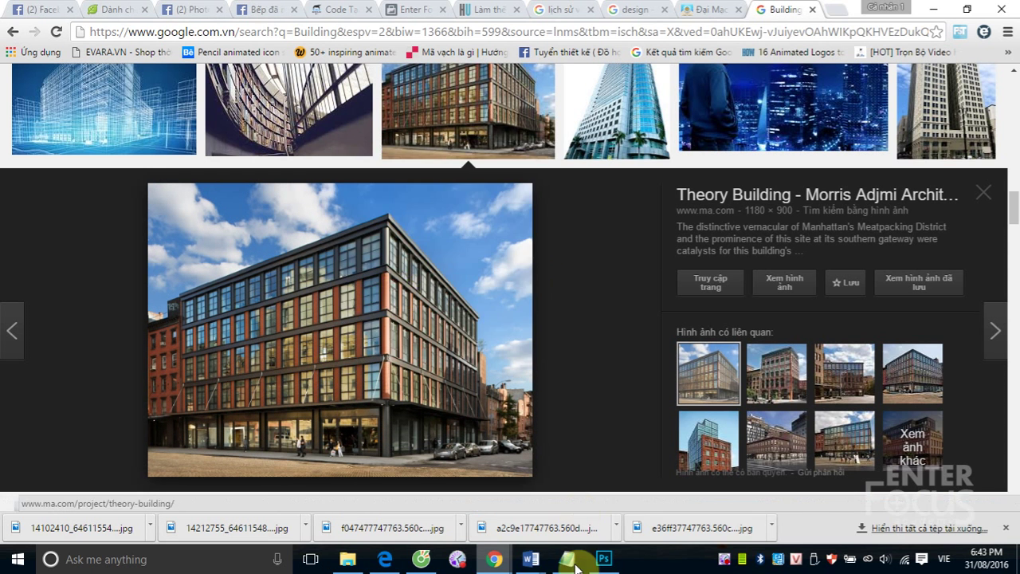
{"action": "left_click", "coordinate": [603, 558]}
{"action": "left_click", "coordinate": [41, 10]}
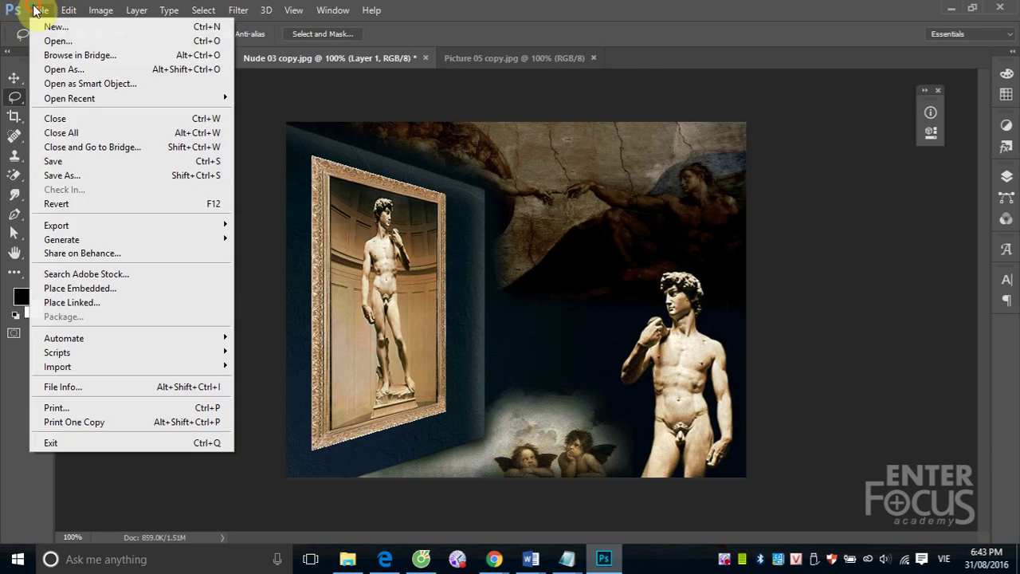
{"action": "left_click", "coordinate": [47, 25]}
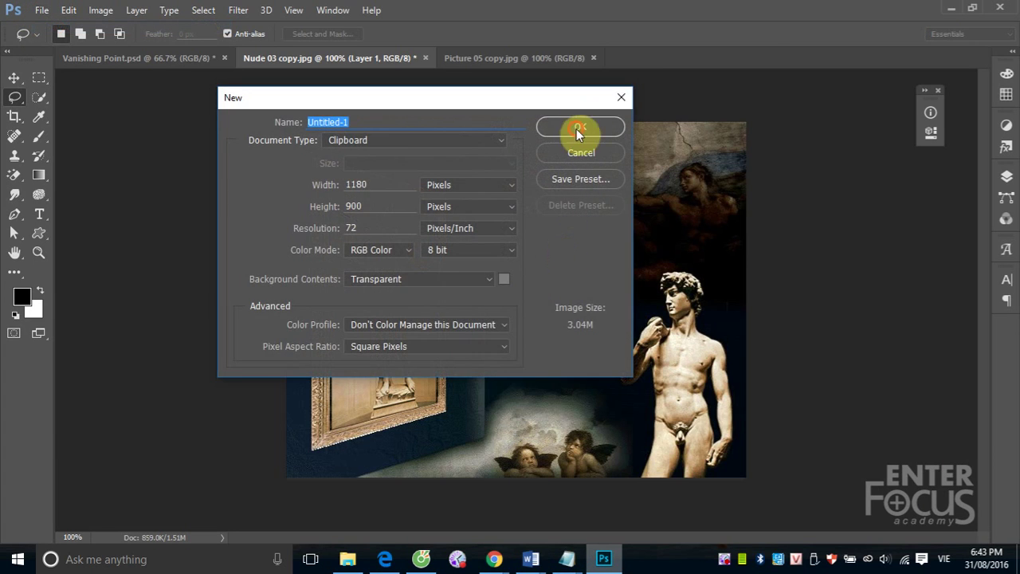
{"action": "left_click", "coordinate": [579, 127]}
{"action": "key", "text": "ctrl+v"}
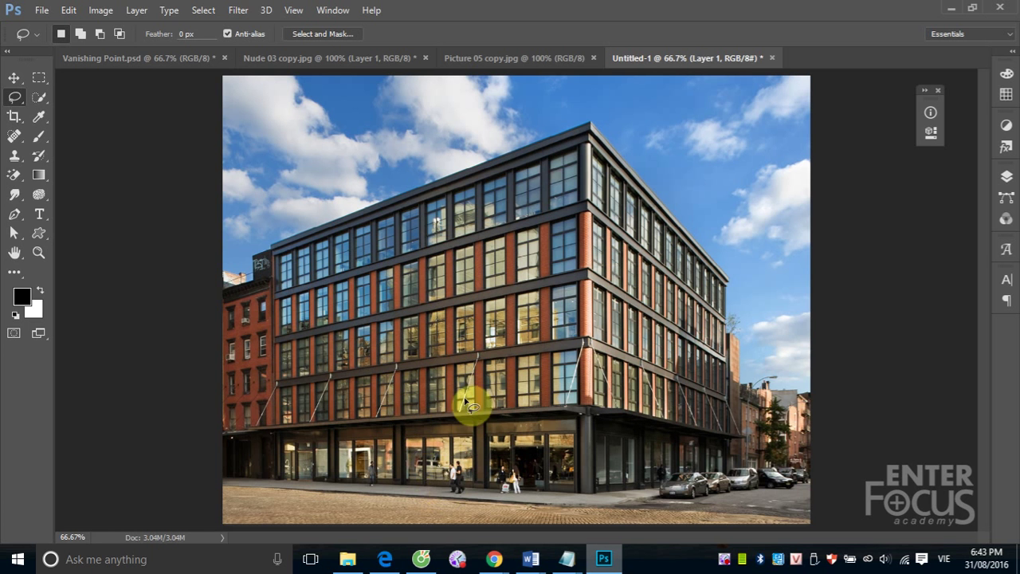
{"action": "left_click", "coordinate": [493, 557]}
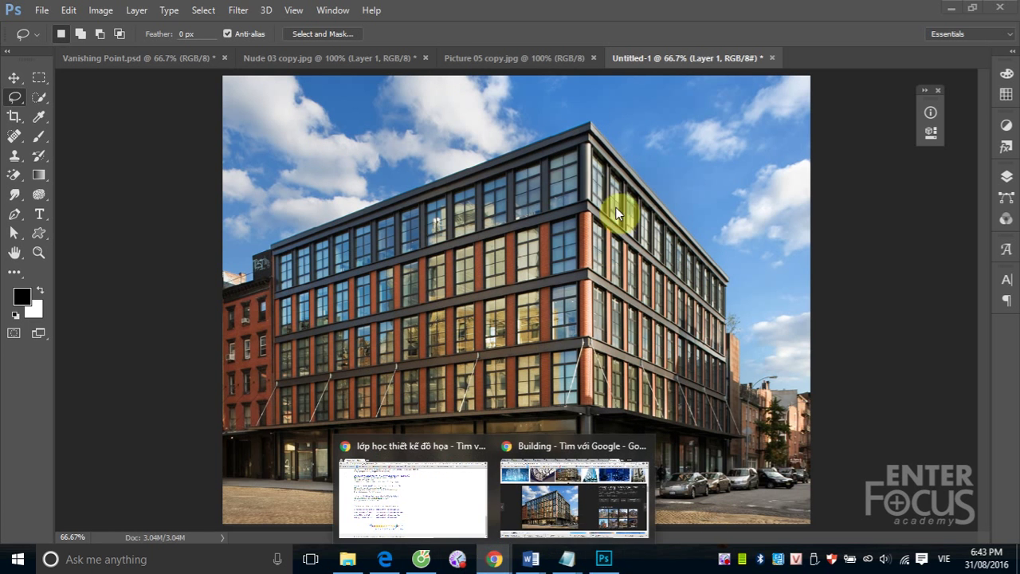
{"action": "left_click", "coordinate": [572, 458]}
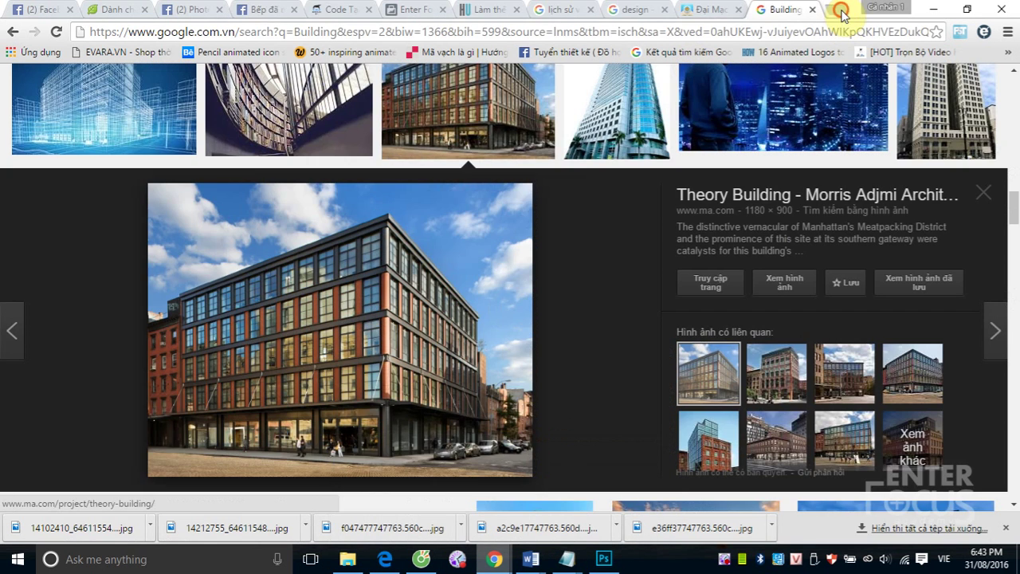
Step: Search for 'Signboard' in a new tab and show only image results
{"action": "left_click", "coordinate": [841, 12]}
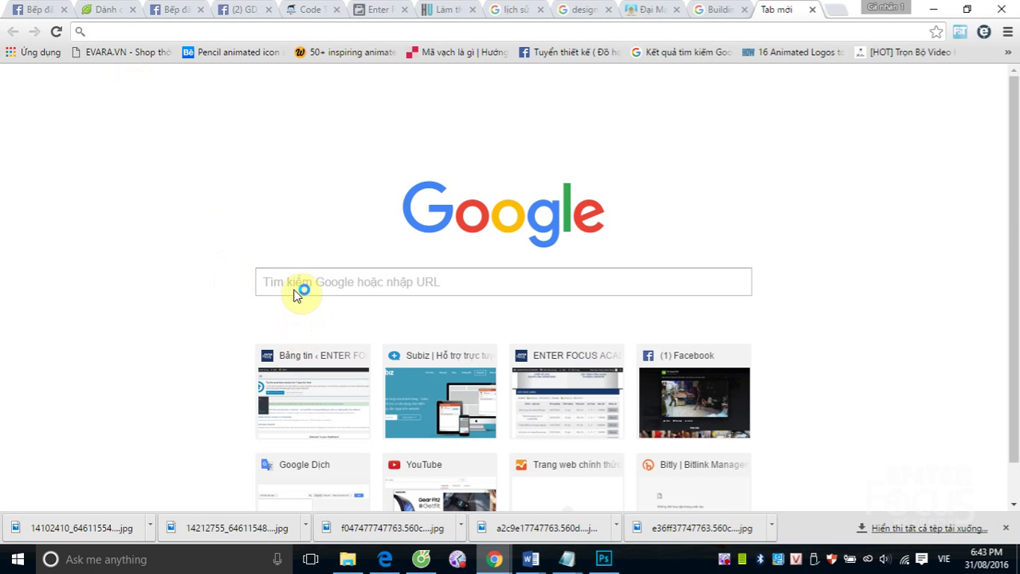
{"action": "left_click", "coordinate": [289, 280]}
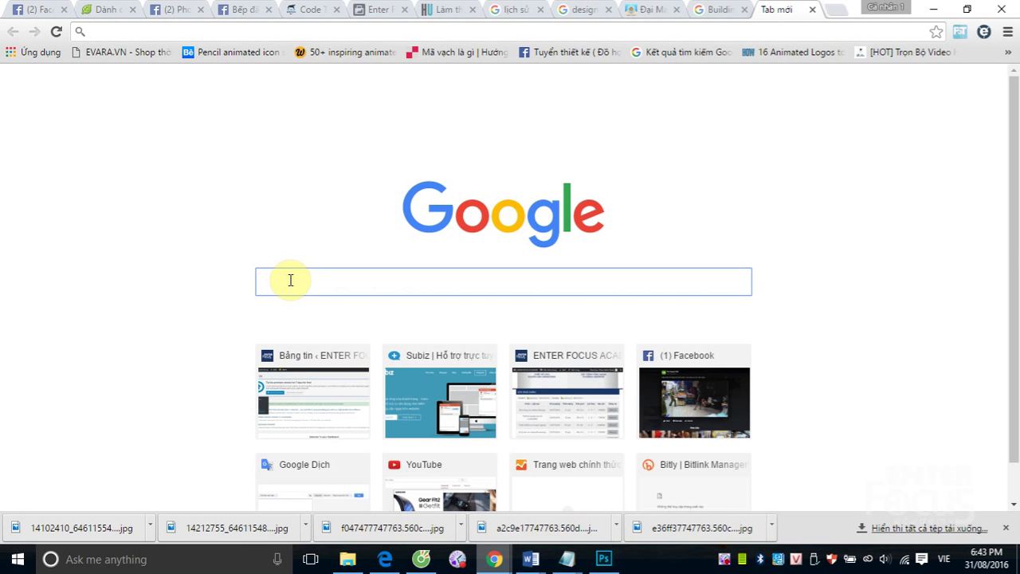
{"action": "type", "text": "Sign"}
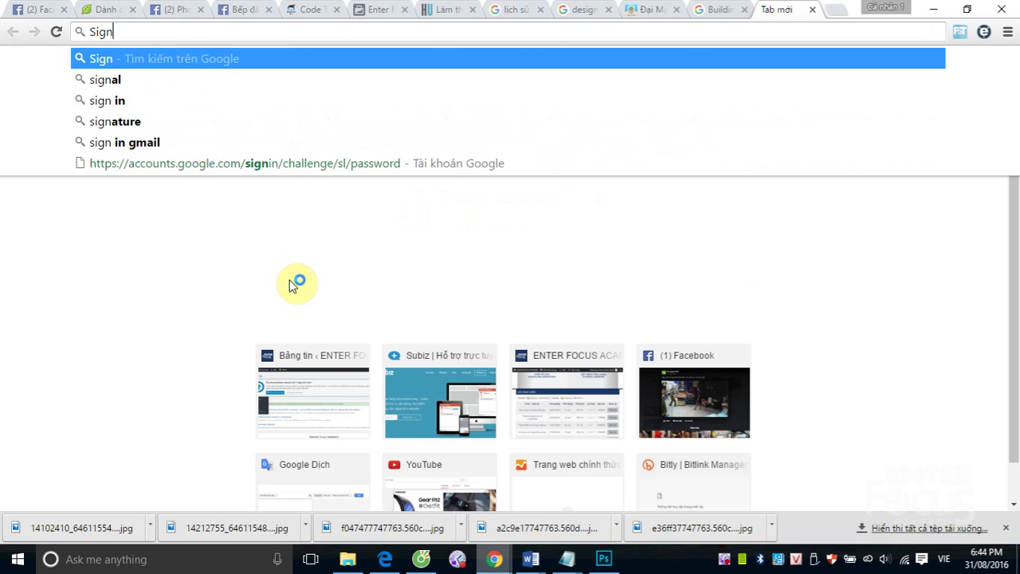
{"action": "type", "text": "bo"}
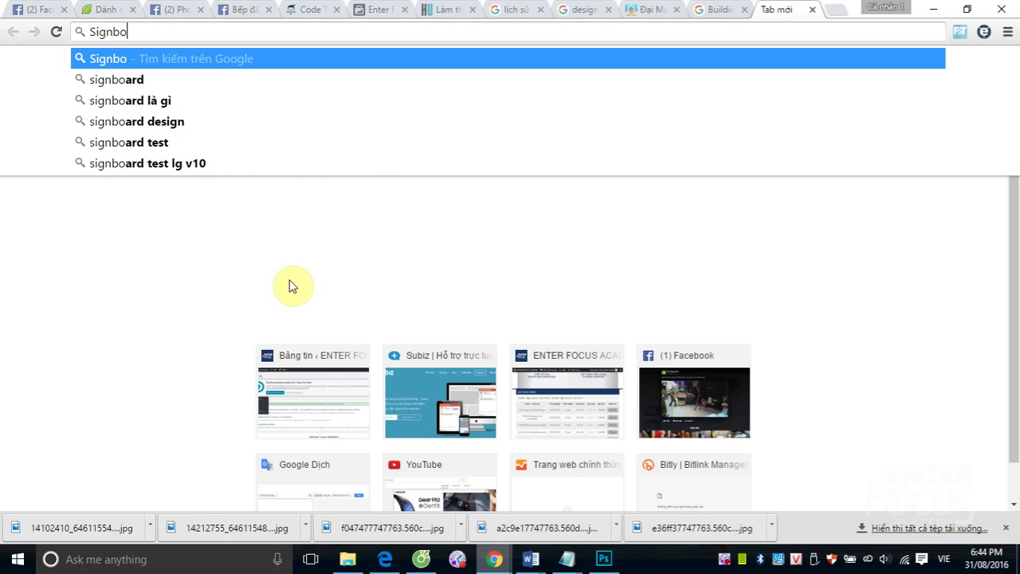
{"action": "type", "text": "arf"}
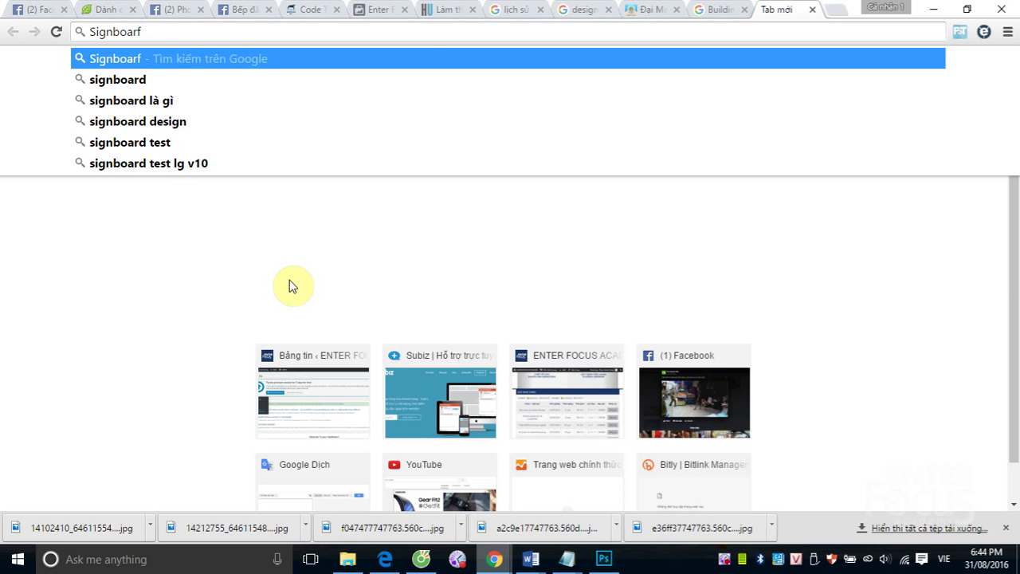
{"action": "key", "text": "BackSpace"}
{"action": "type", "text": "d"}
{"action": "key", "text": "Return"}
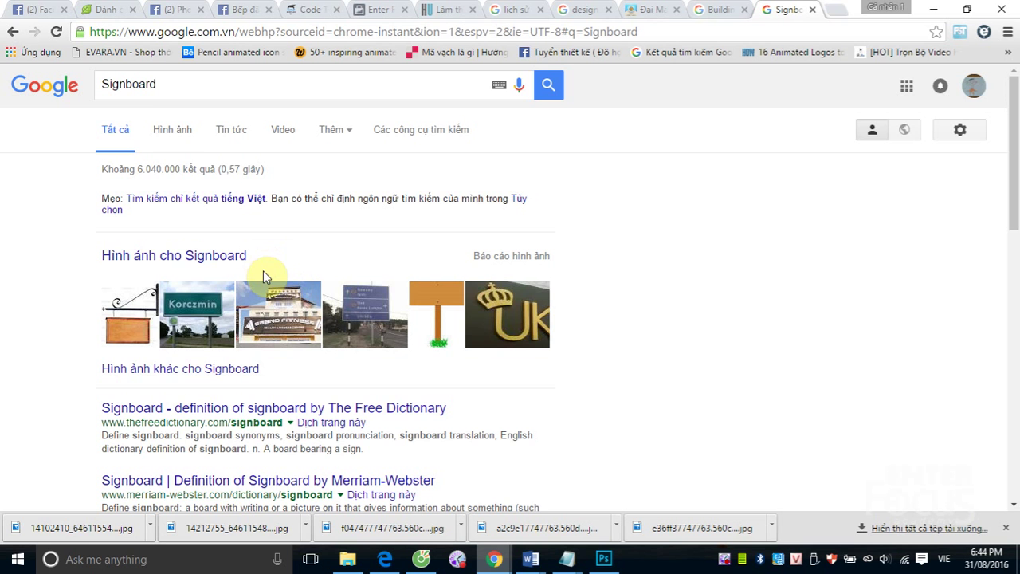
{"action": "left_click", "coordinate": [173, 131]}
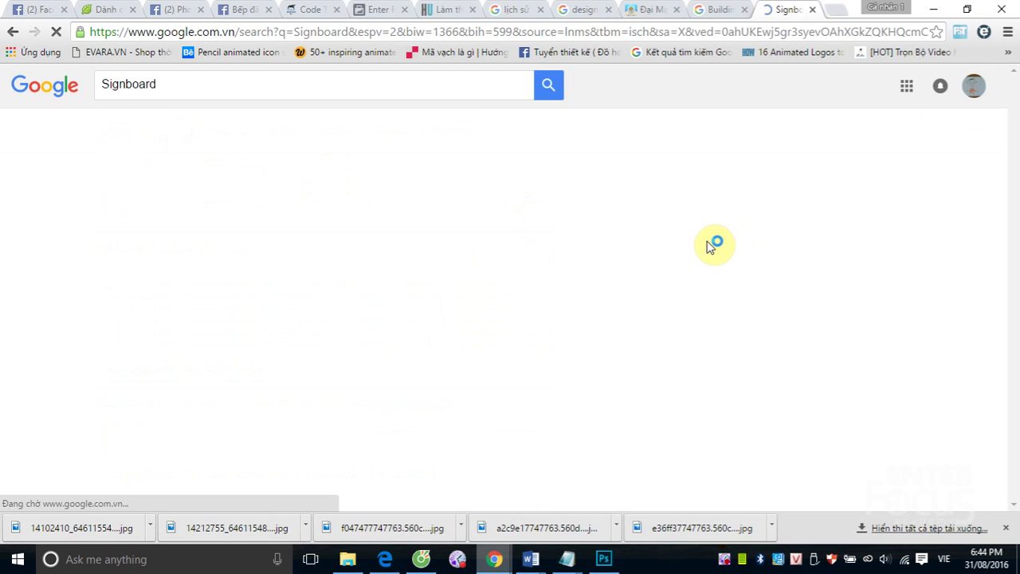
Step: Scroll through the Signboard image results of wooden, street and shop signs
{"action": "scroll", "coordinate": [581, 273], "scroll_direction": "down", "scroll_amount": 4}
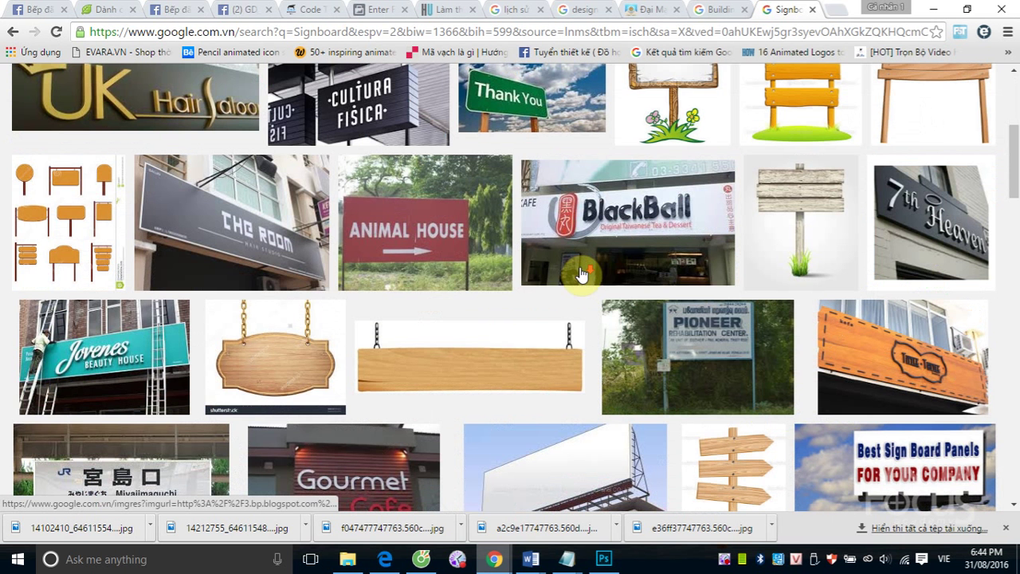
{"action": "scroll", "coordinate": [580, 275], "scroll_direction": "down", "scroll_amount": 2}
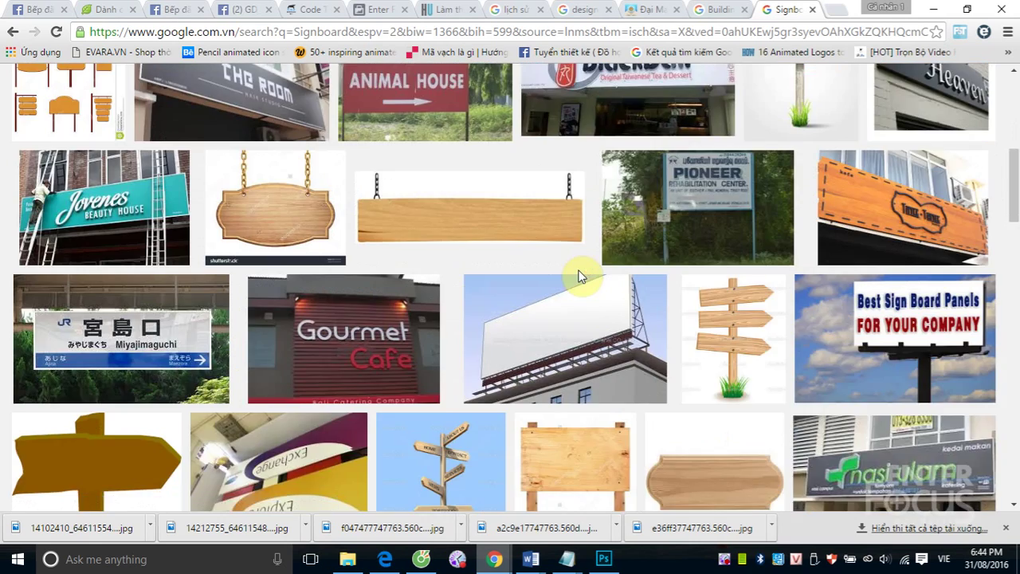
{"action": "scroll", "coordinate": [581, 274], "scroll_direction": "down", "scroll_amount": 2}
{"action": "scroll", "coordinate": [581, 275], "scroll_direction": "down", "scroll_amount": 4}
{"action": "scroll", "coordinate": [577, 279], "scroll_direction": "down", "scroll_amount": 1}
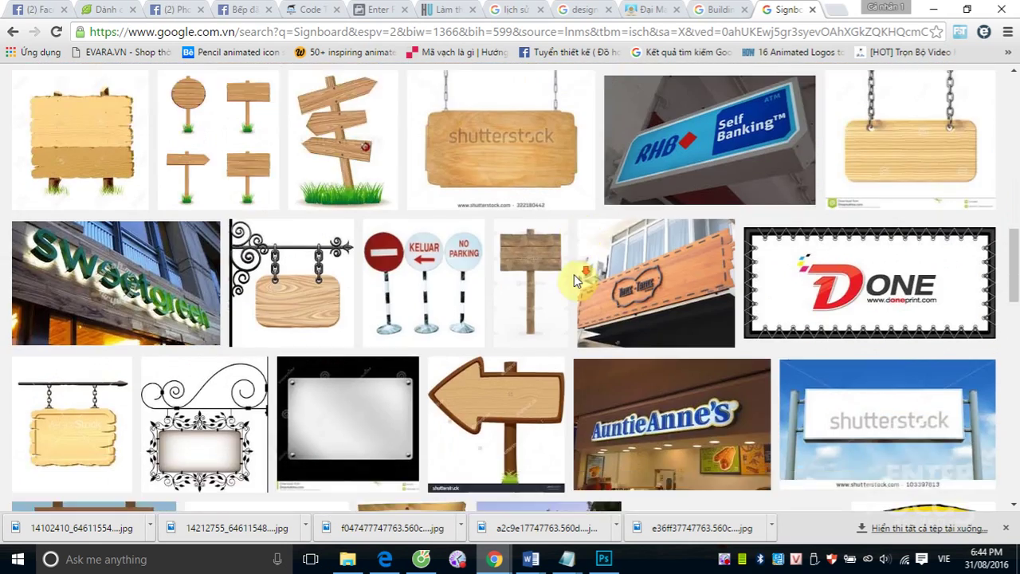
{"action": "scroll", "coordinate": [576, 280], "scroll_direction": "down", "scroll_amount": 3}
{"action": "scroll", "coordinate": [572, 284], "scroll_direction": "down", "scroll_amount": 4}
{"action": "scroll", "coordinate": [571, 283], "scroll_direction": "down", "scroll_amount": 3}
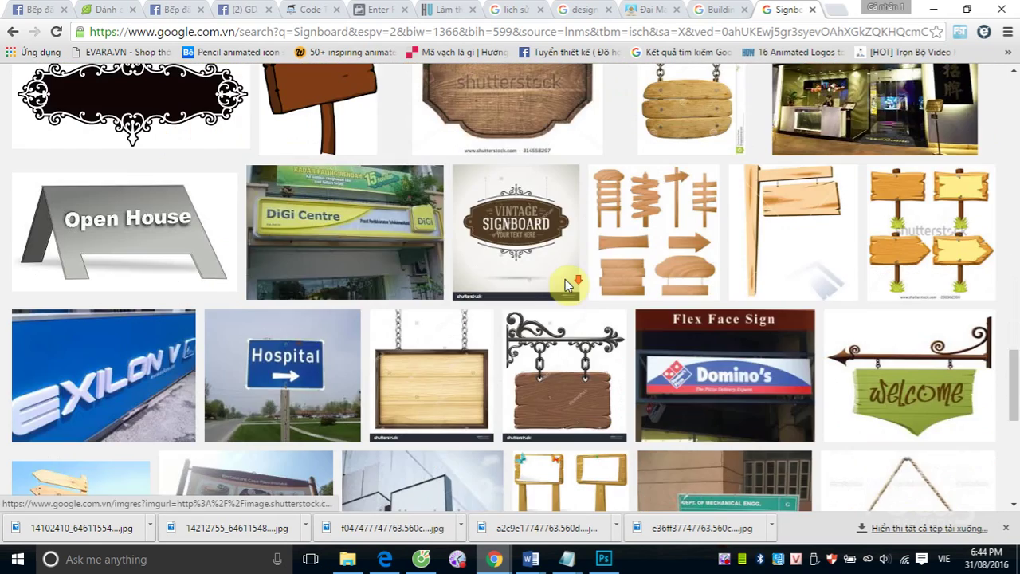
{"action": "scroll", "coordinate": [568, 284], "scroll_direction": "down", "scroll_amount": 3}
{"action": "scroll", "coordinate": [564, 285], "scroll_direction": "down", "scroll_amount": 4}
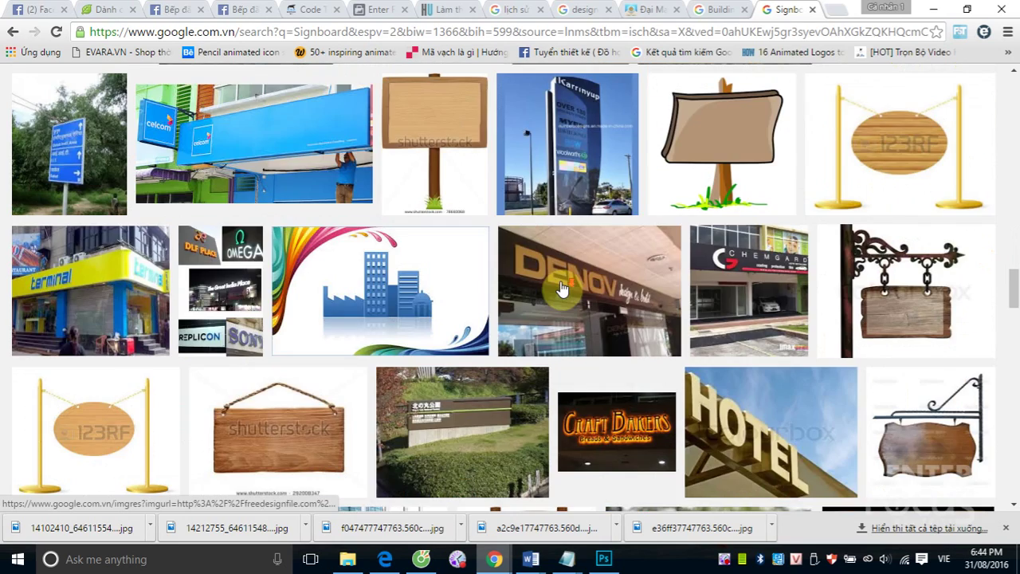
{"action": "scroll", "coordinate": [562, 289], "scroll_direction": "down", "scroll_amount": 3}
{"action": "scroll", "coordinate": [562, 288], "scroll_direction": "down", "scroll_amount": 2}
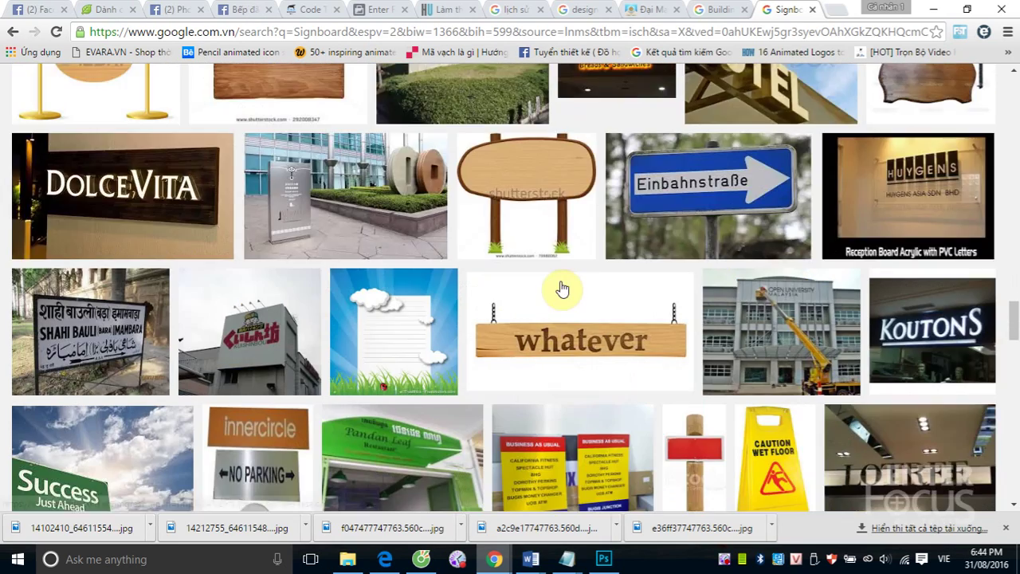
{"action": "scroll", "coordinate": [562, 289], "scroll_direction": "down", "scroll_amount": 3}
{"action": "scroll", "coordinate": [562, 288], "scroll_direction": "down", "scroll_amount": 5}
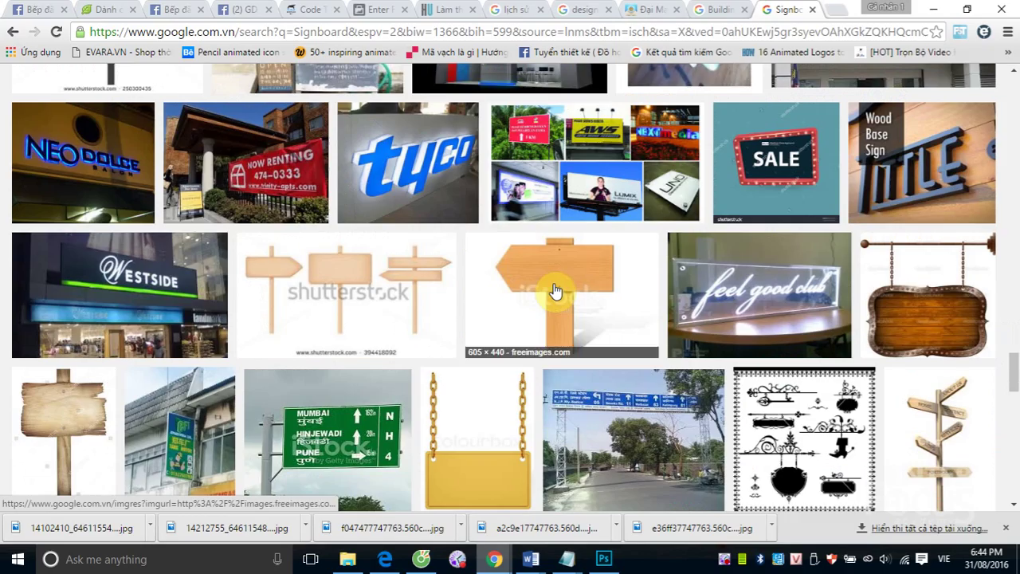
{"action": "scroll", "coordinate": [553, 291], "scroll_direction": "down", "scroll_amount": 5}
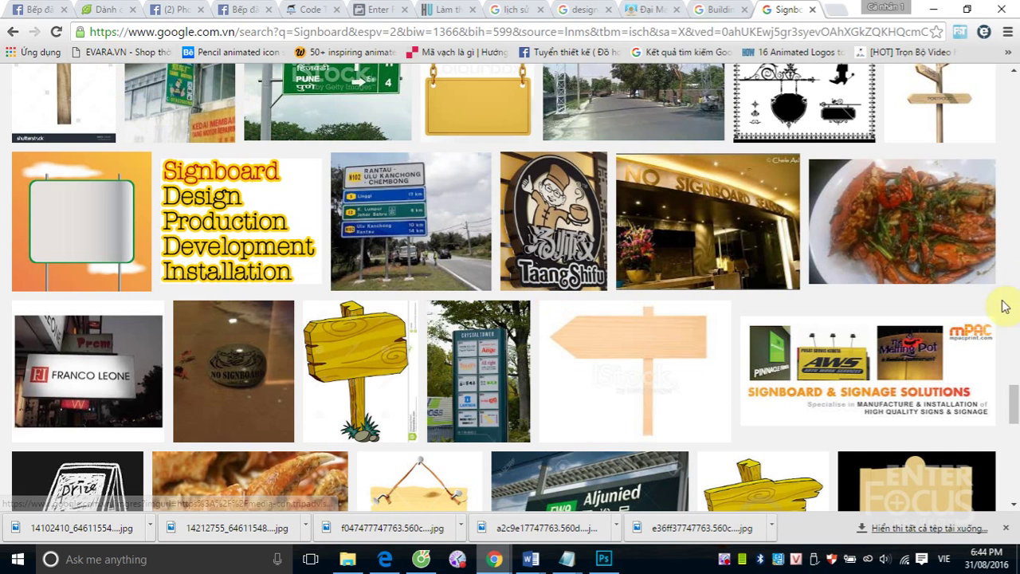
{"action": "left_click_drag", "start_coordinate": [1012, 412], "coordinate": [1011, 76]}
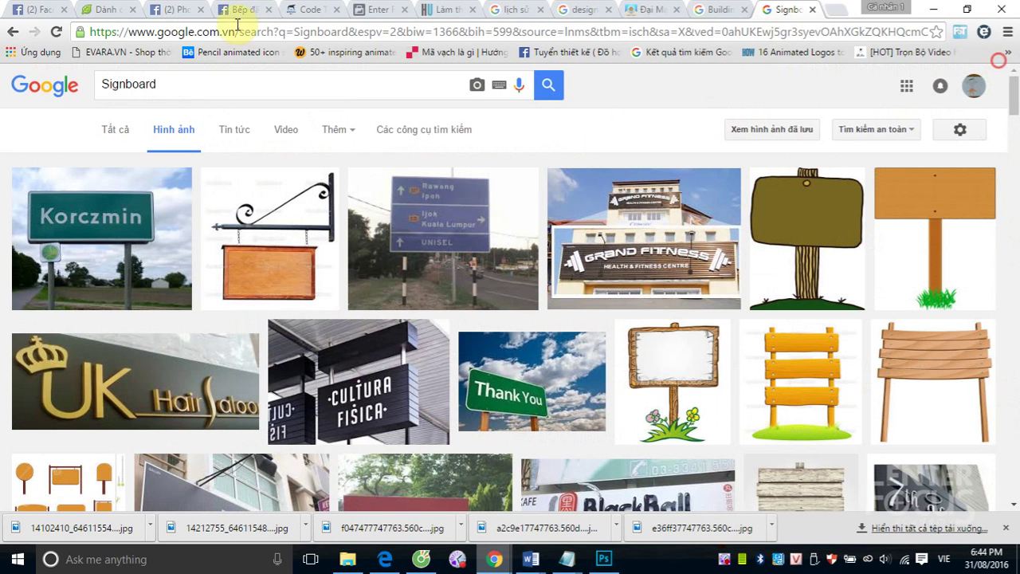
Step: Search images for 'biển quảng cáo mỹ phẩm' and scroll the cosmetics-shop signboard results
{"action": "left_click", "coordinate": [168, 88]}
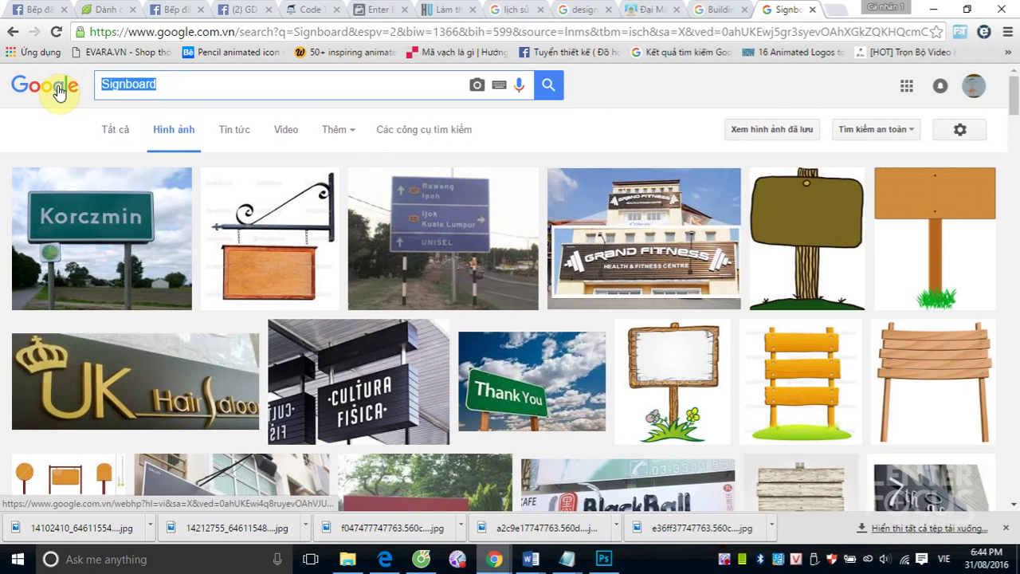
{"action": "type", "text": "Biển qua"}
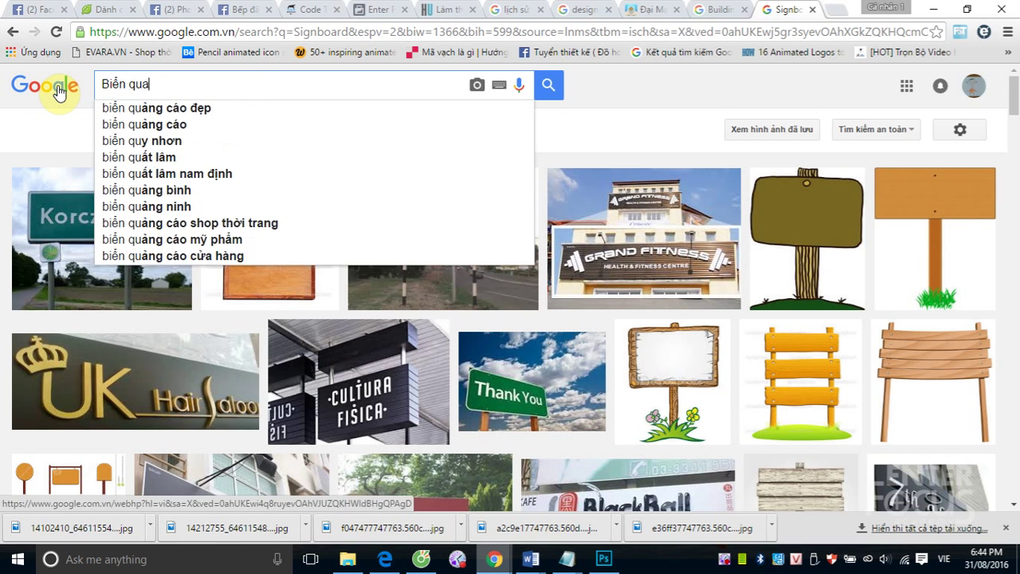
{"action": "type", "text": "ng cao"}
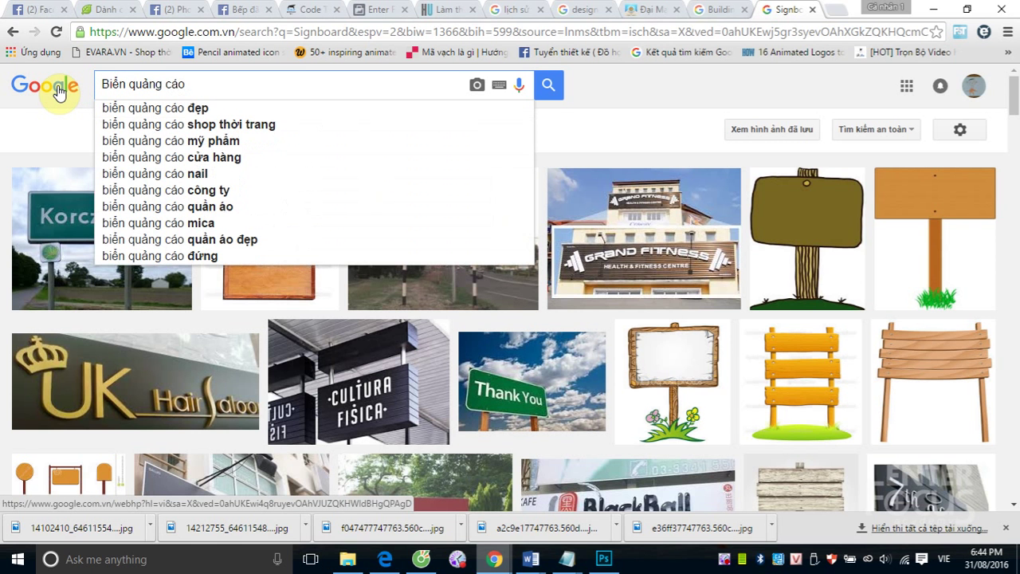
{"action": "left_click", "coordinate": [135, 141]}
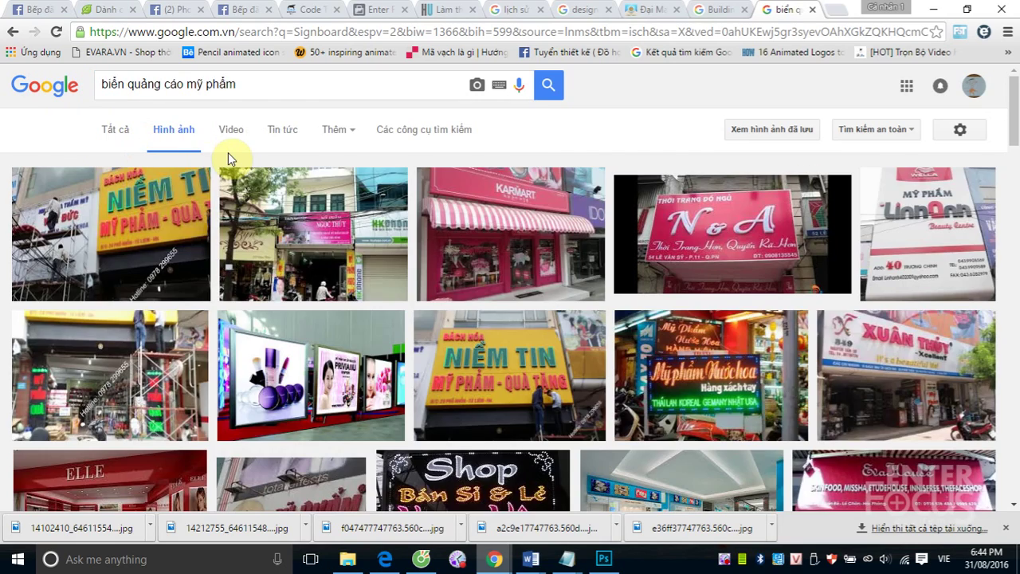
{"action": "scroll", "coordinate": [228, 160], "scroll_direction": "down", "scroll_amount": 5}
{"action": "scroll", "coordinate": [227, 169], "scroll_direction": "down", "scroll_amount": 3}
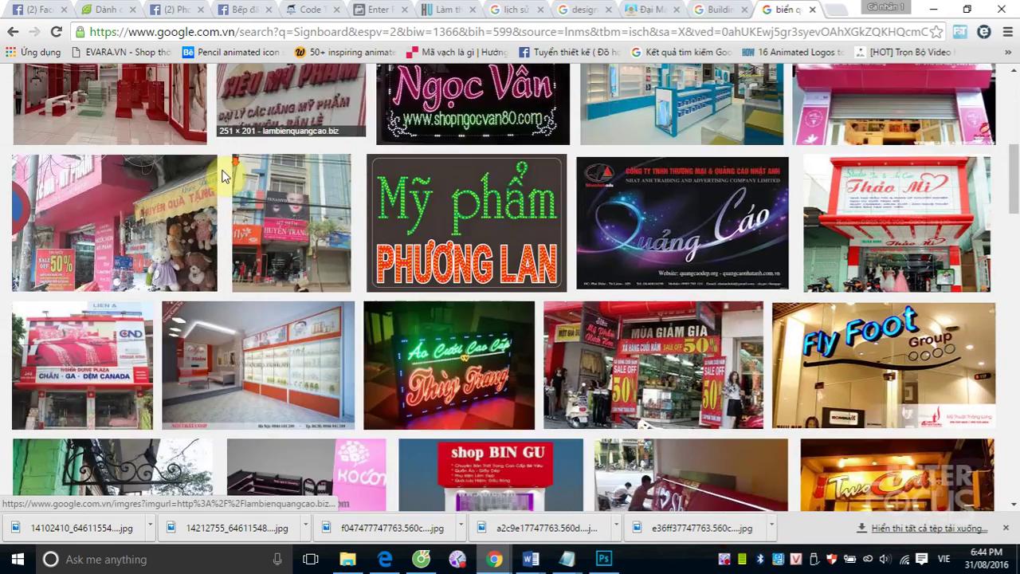
{"action": "scroll", "coordinate": [227, 172], "scroll_direction": "down", "scroll_amount": 3}
{"action": "scroll", "coordinate": [225, 175], "scroll_direction": "down", "scroll_amount": 3}
{"action": "scroll", "coordinate": [223, 177], "scroll_direction": "up", "scroll_amount": 1}
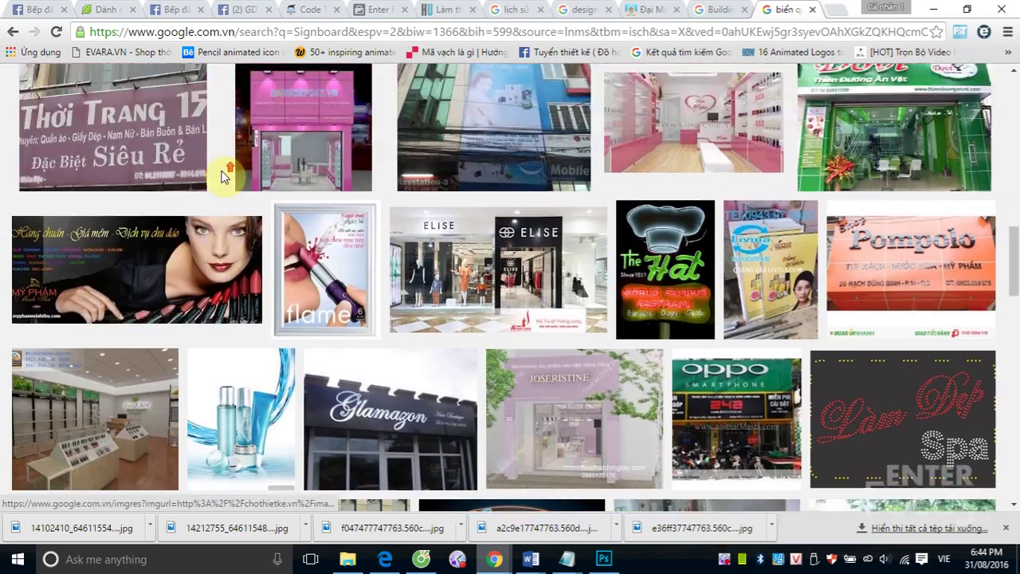
{"action": "scroll", "coordinate": [222, 175], "scroll_direction": "up", "scroll_amount": 8}
{"action": "scroll", "coordinate": [216, 174], "scroll_direction": "up", "scroll_amount": 2}
Step: Edit the query to 'biển quảng cáo tấm'
{"action": "left_click", "coordinate": [259, 86]}
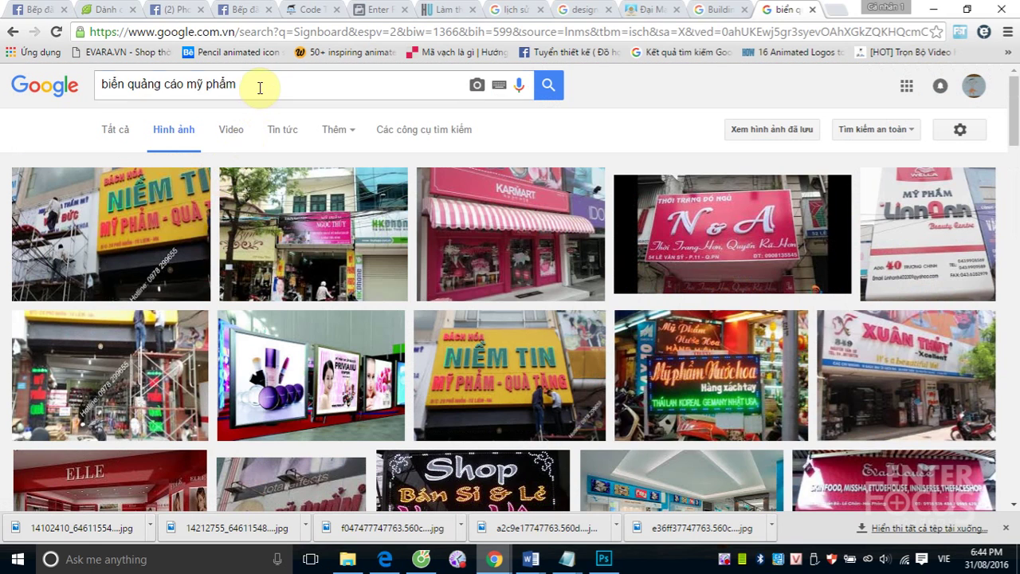
{"action": "key", "text": "BackSpace"}
{"action": "key", "text": "BackSpace"}
{"action": "key", "text": "BackSpace"}
{"action": "key", "text": "BackSpace"}
{"action": "key", "text": "BackSpace"}
{"action": "key", "text": "BackSpace"}
{"action": "key", "text": "BackSpace"}
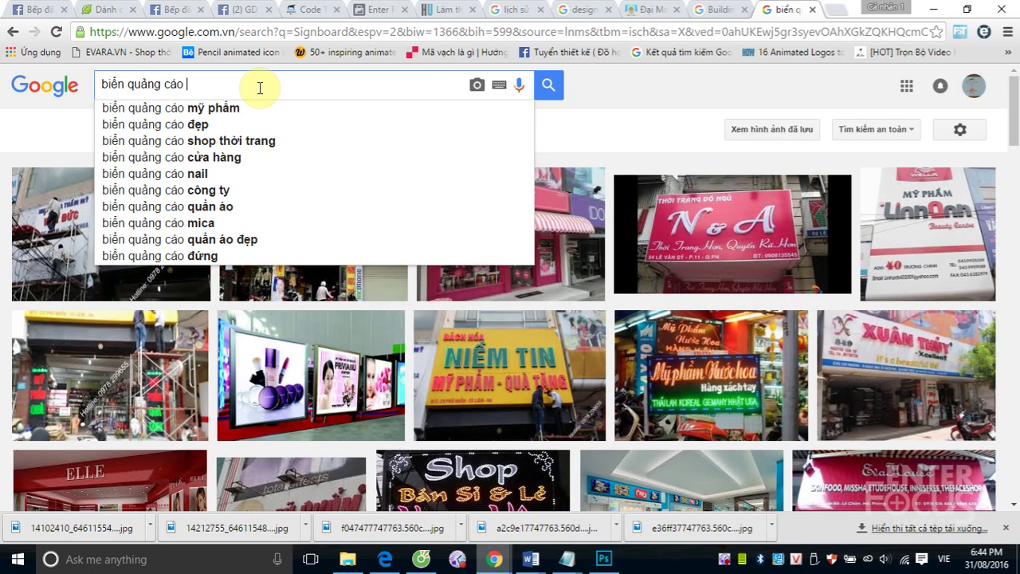
{"action": "type", "text": "tấm"}
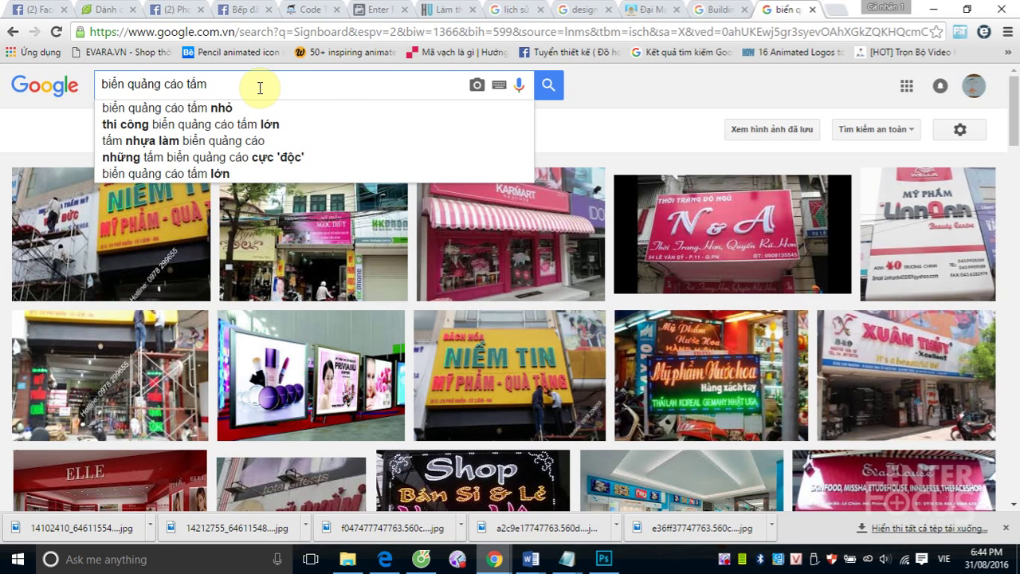
Step: Pick the 'thi công…tấm lớn' suggestion, drop 'thi công', and search 'biển quảng cáo tấm lớn'
{"action": "left_click", "coordinate": [269, 125]}
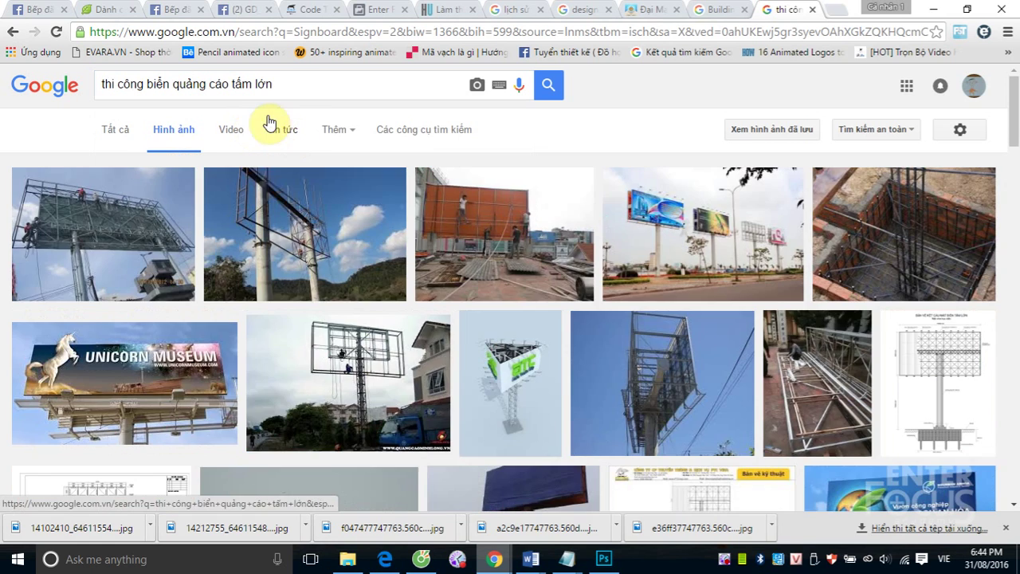
{"action": "scroll", "coordinate": [344, 255], "scroll_direction": "down", "scroll_amount": 5}
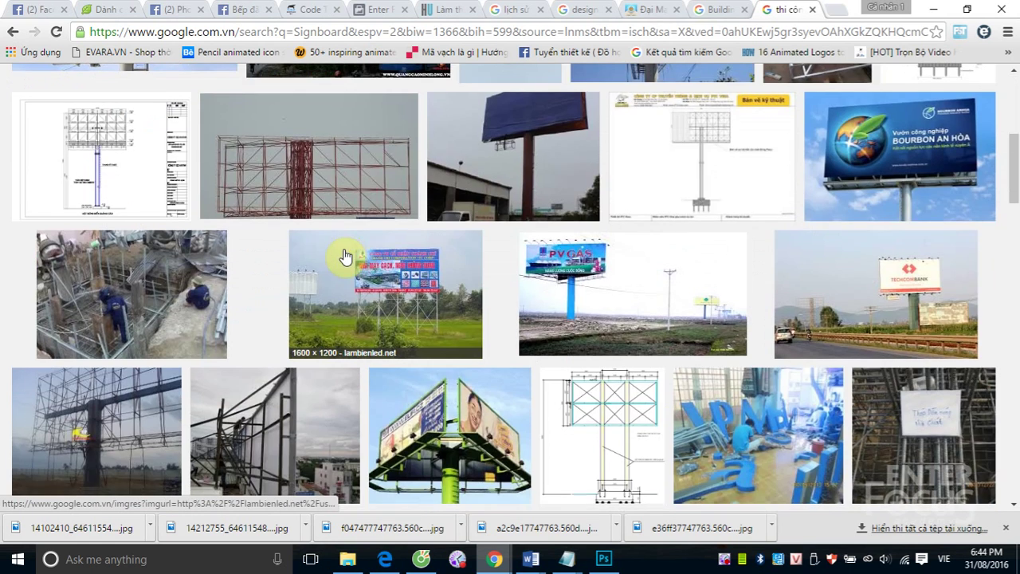
{"action": "scroll", "coordinate": [344, 255], "scroll_direction": "up", "scroll_amount": 5}
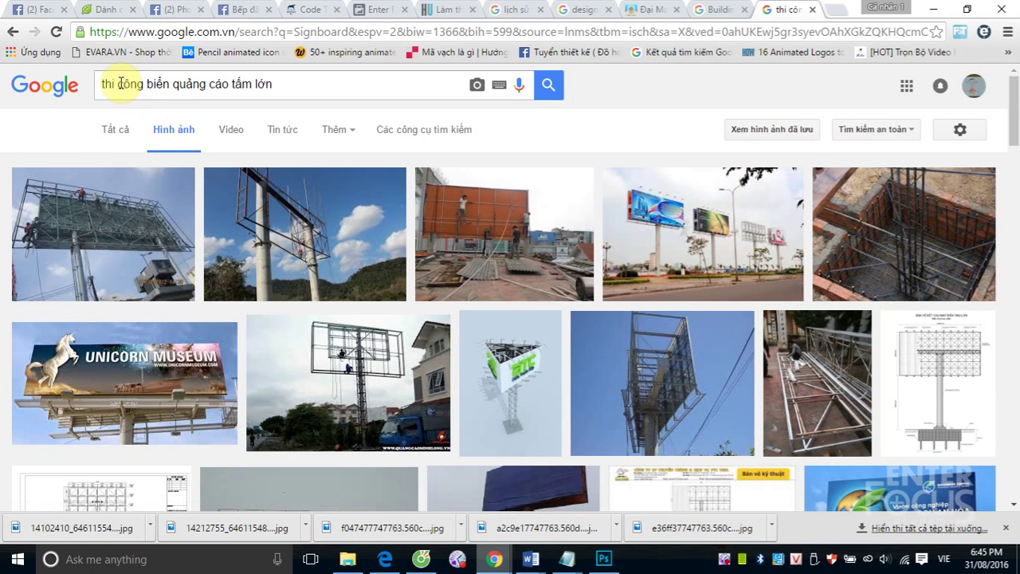
{"action": "left_click_drag", "start_coordinate": [146, 86], "coordinate": [82, 86]}
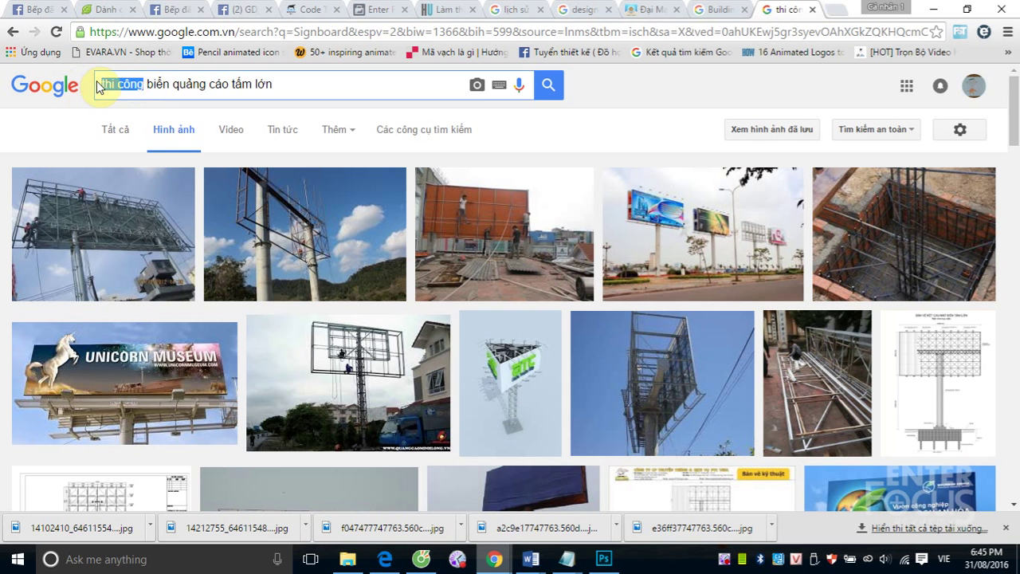
{"action": "key", "text": "BackSpace"}
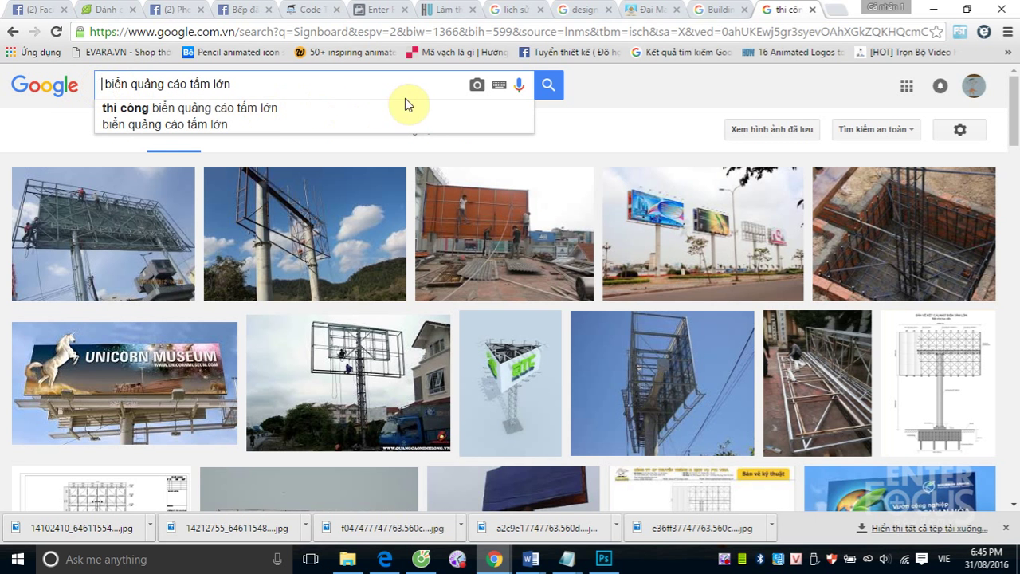
{"action": "left_click", "coordinate": [249, 126]}
{"action": "left_click", "coordinate": [560, 90]}
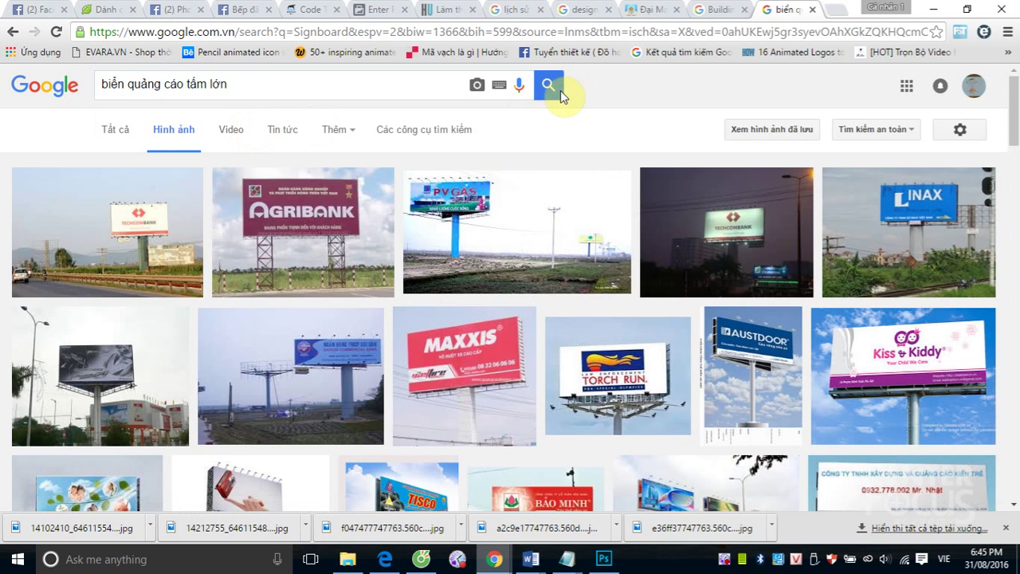
Step: Filter the billboard results to image sizes larger than 1024×768
{"action": "scroll", "coordinate": [500, 169], "scroll_direction": "down", "scroll_amount": 4}
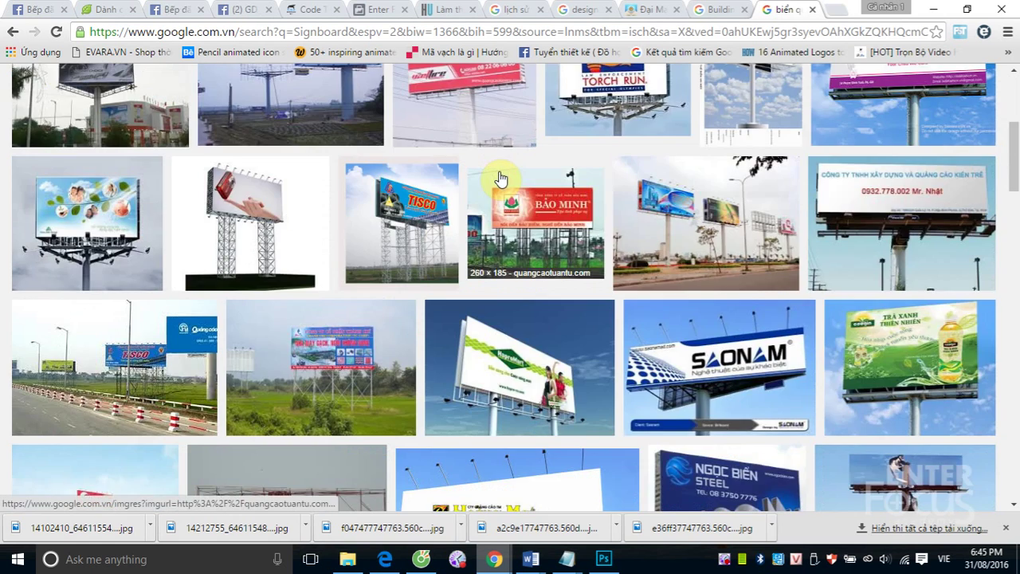
{"action": "scroll", "coordinate": [496, 172], "scroll_direction": "down", "scroll_amount": 3}
{"action": "scroll", "coordinate": [493, 178], "scroll_direction": "down", "scroll_amount": 1}
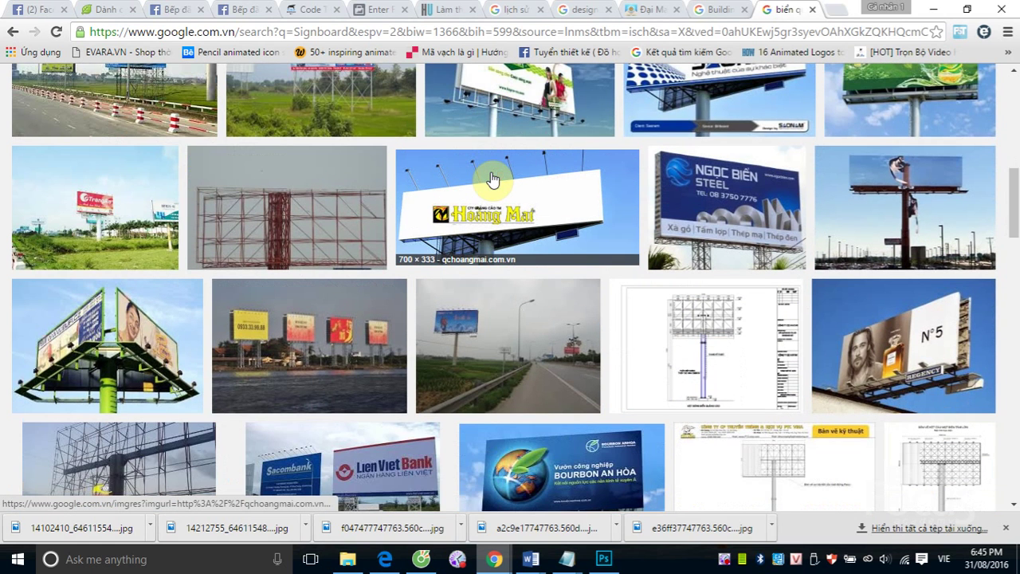
{"action": "scroll", "coordinate": [493, 180], "scroll_direction": "down", "scroll_amount": 3}
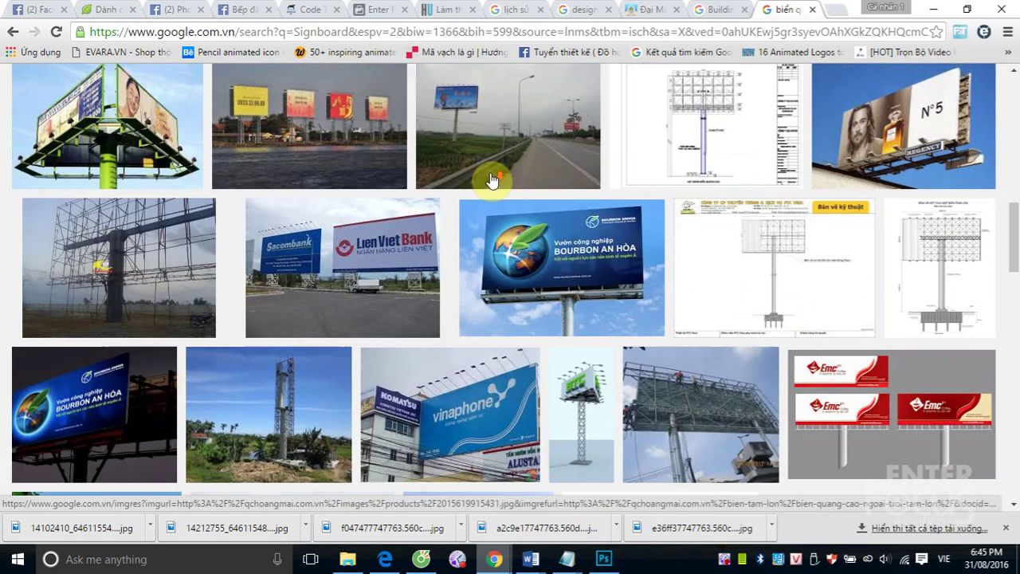
{"action": "scroll", "coordinate": [490, 181], "scroll_direction": "down", "scroll_amount": 2}
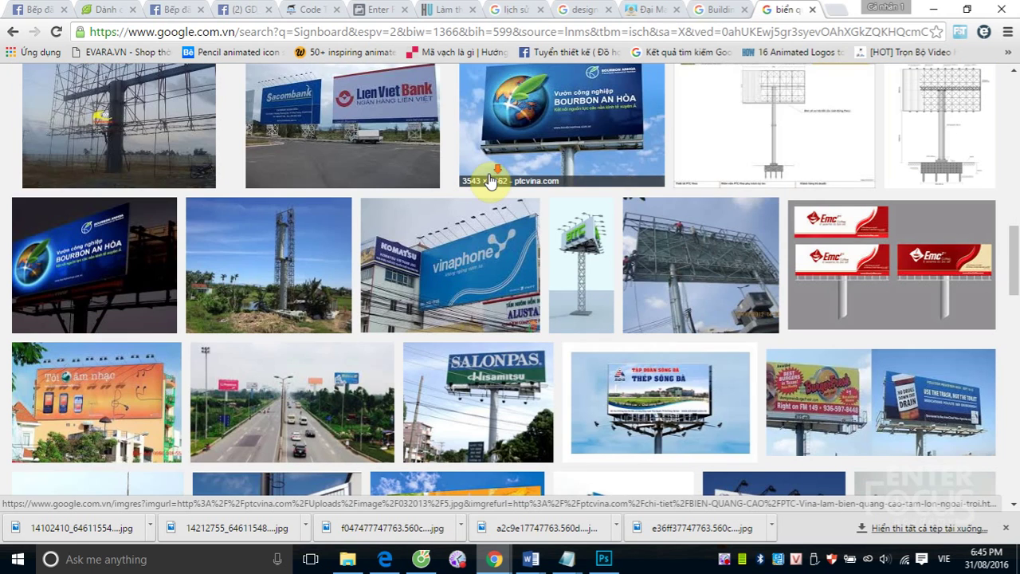
{"action": "scroll", "coordinate": [490, 182], "scroll_direction": "down", "scroll_amount": 1}
{"action": "scroll", "coordinate": [489, 181], "scroll_direction": "down", "scroll_amount": 3}
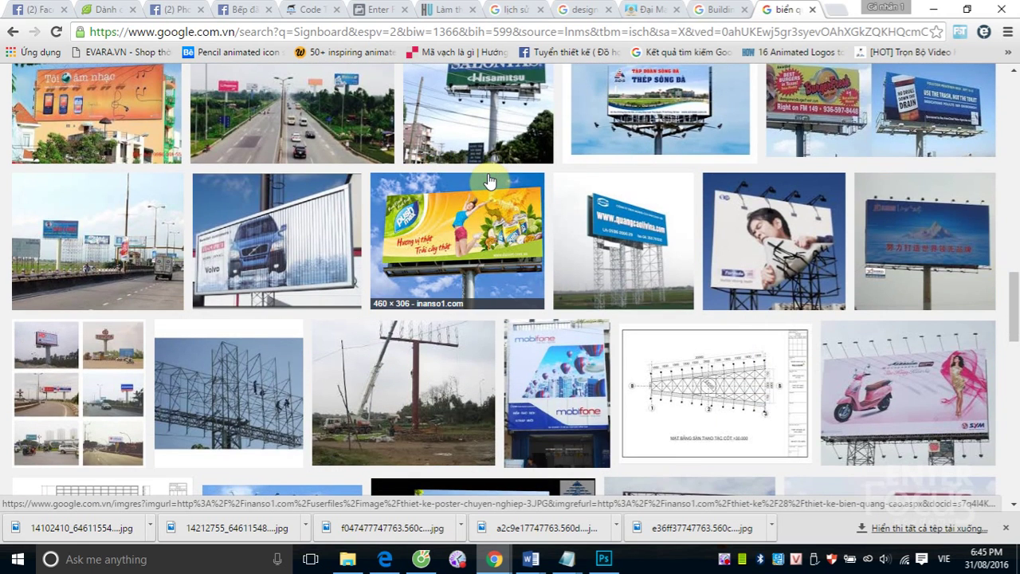
{"action": "scroll", "coordinate": [489, 181], "scroll_direction": "down", "scroll_amount": 2}
{"action": "scroll", "coordinate": [207, 184], "scroll_direction": "up", "scroll_amount": 7}
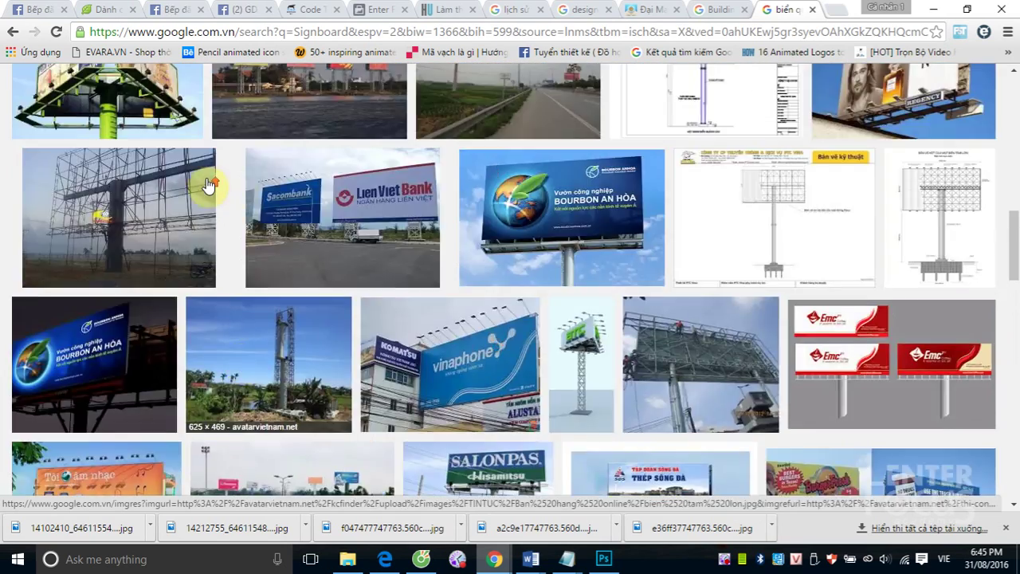
{"action": "scroll", "coordinate": [207, 185], "scroll_direction": "up", "scroll_amount": 5}
{"action": "scroll", "coordinate": [178, 132], "scroll_direction": "up", "scroll_amount": 3}
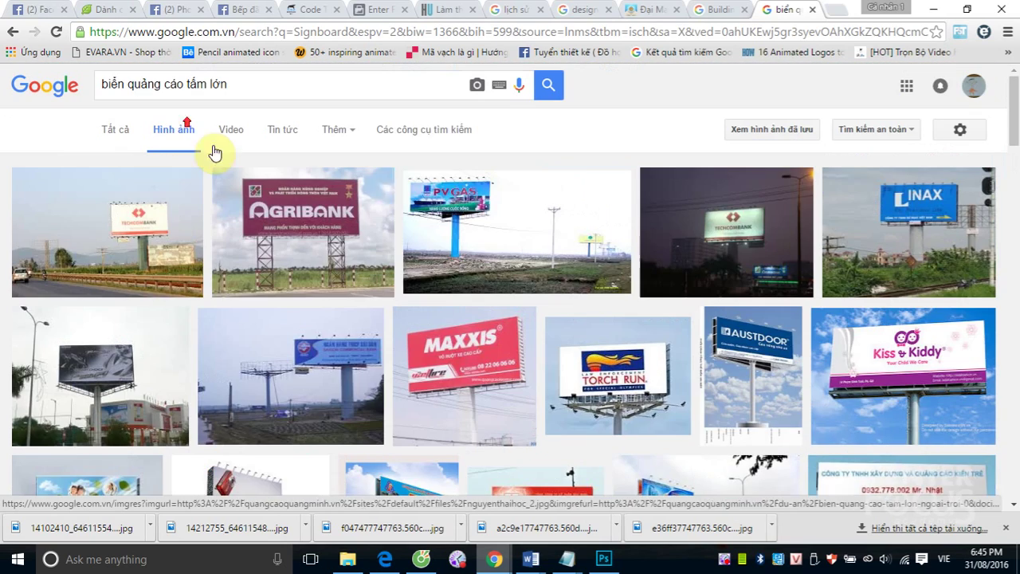
{"action": "left_click", "coordinate": [398, 134]}
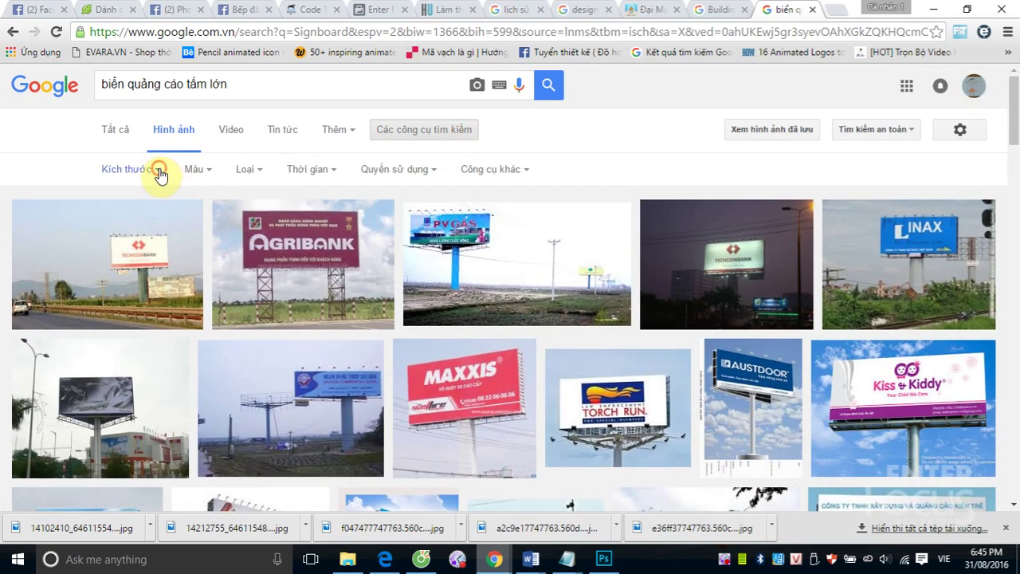
{"action": "left_click", "coordinate": [160, 174]}
{"action": "mouse_move", "coordinate": [124, 280]}
{"action": "left_click", "coordinate": [252, 297]}
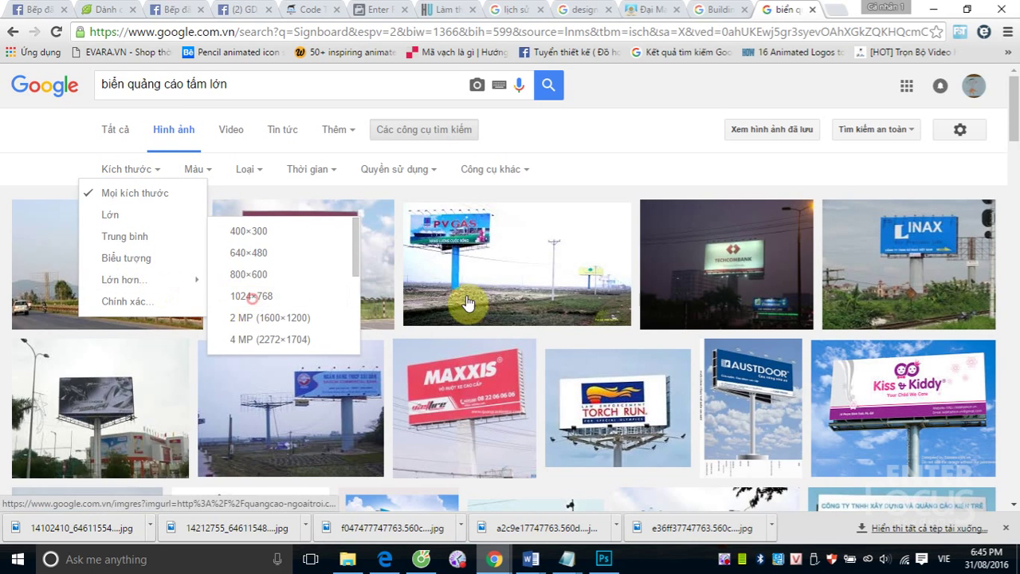
Step: Scroll down the Vietnamese signboard image results to locate the red Richy banner thumbnail
{"action": "scroll", "coordinate": [483, 308], "scroll_direction": "down", "scroll_amount": 4}
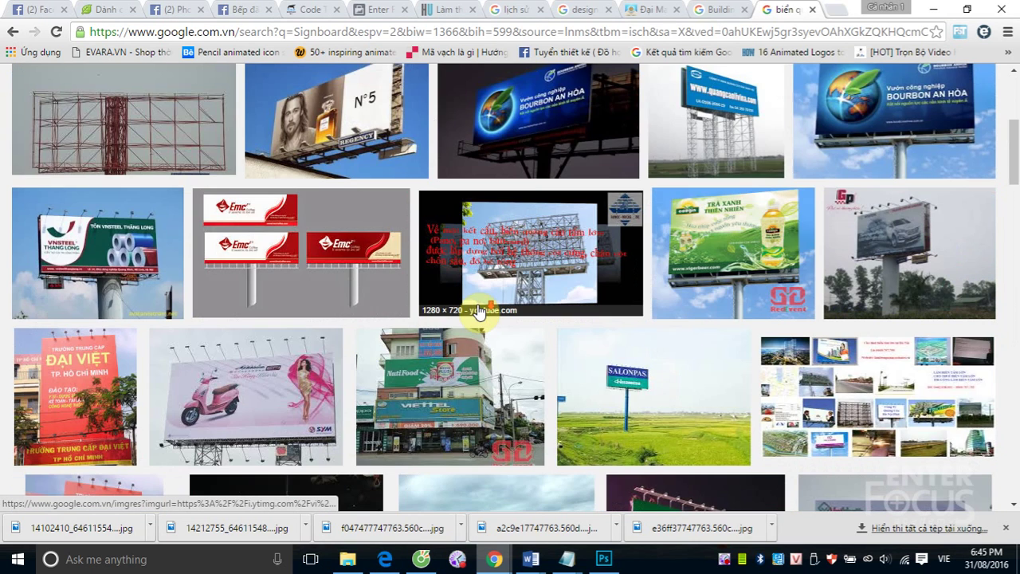
{"action": "scroll", "coordinate": [478, 312], "scroll_direction": "down", "scroll_amount": 3}
{"action": "scroll", "coordinate": [474, 314], "scroll_direction": "down", "scroll_amount": 2}
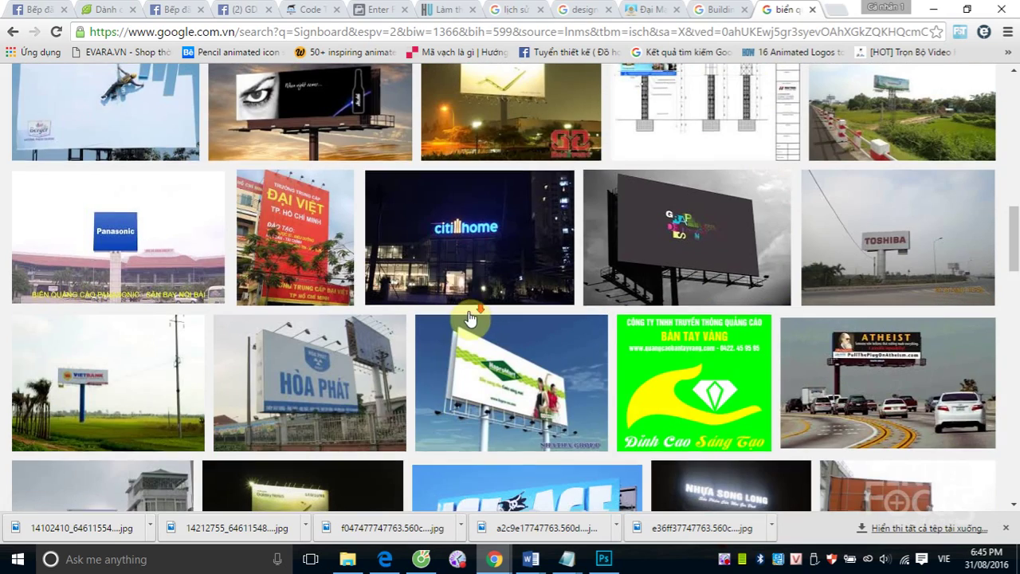
{"action": "scroll", "coordinate": [470, 314], "scroll_direction": "down", "scroll_amount": 3}
{"action": "scroll", "coordinate": [466, 319], "scroll_direction": "down", "scroll_amount": 4}
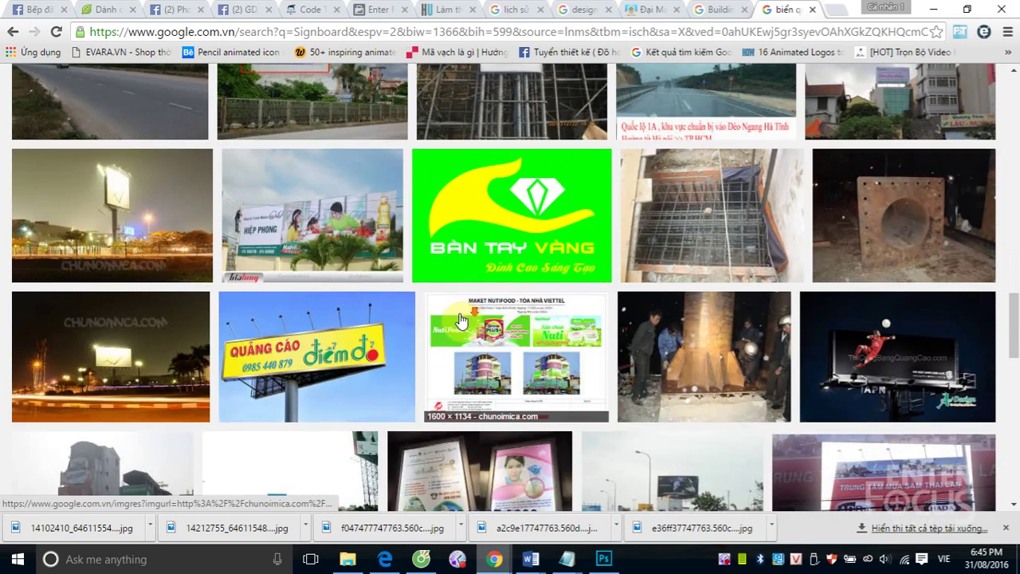
{"action": "scroll", "coordinate": [466, 319], "scroll_direction": "down", "scroll_amount": 4}
{"action": "scroll", "coordinate": [460, 320], "scroll_direction": "down", "scroll_amount": 4}
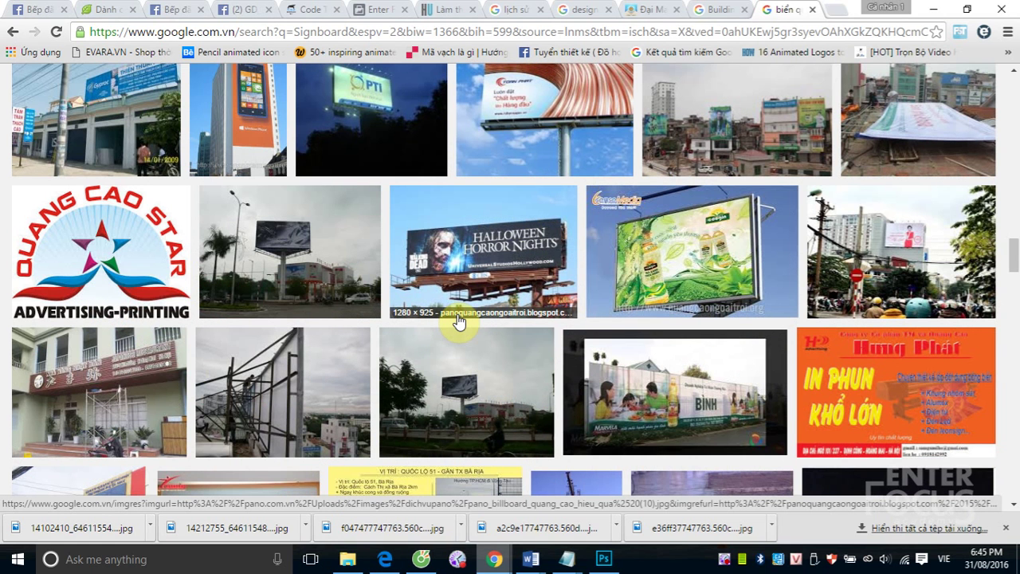
{"action": "scroll", "coordinate": [458, 320], "scroll_direction": "down", "scroll_amount": 4}
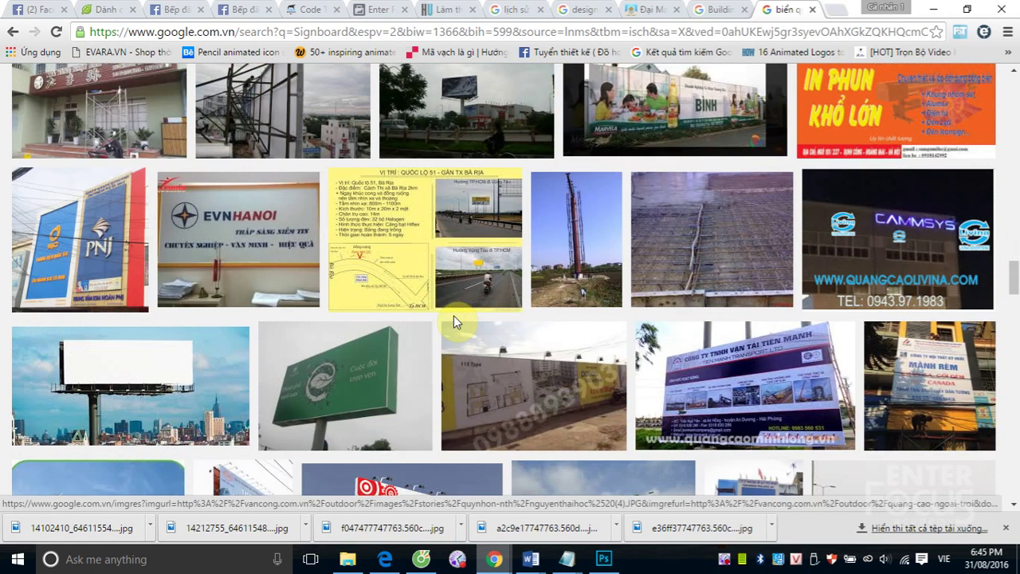
{"action": "scroll", "coordinate": [453, 318], "scroll_direction": "down", "scroll_amount": 4}
{"action": "scroll", "coordinate": [451, 323], "scroll_direction": "down", "scroll_amount": 4}
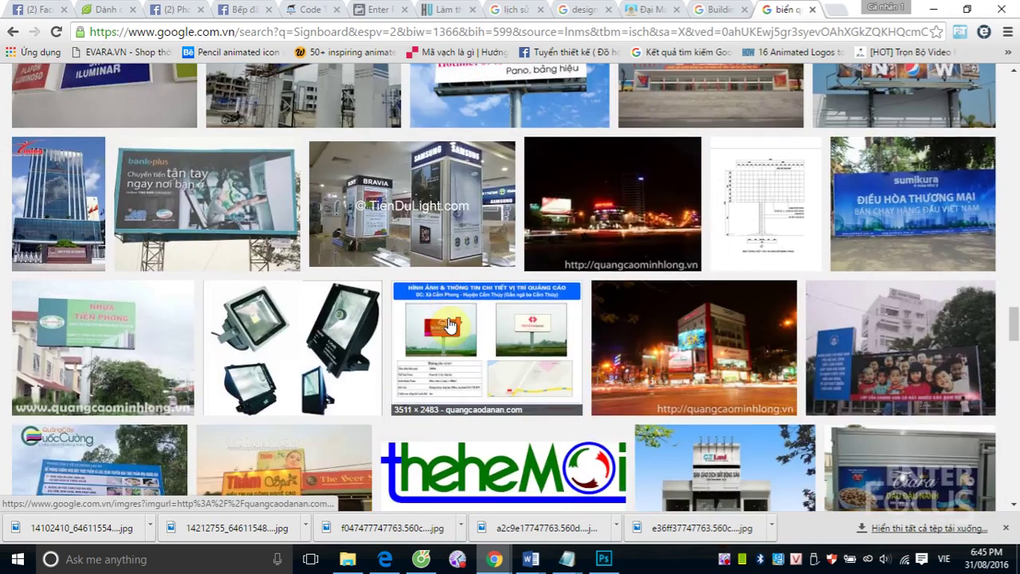
{"action": "scroll", "coordinate": [450, 324], "scroll_direction": "down", "scroll_amount": 4}
{"action": "scroll", "coordinate": [449, 325], "scroll_direction": "down", "scroll_amount": 4}
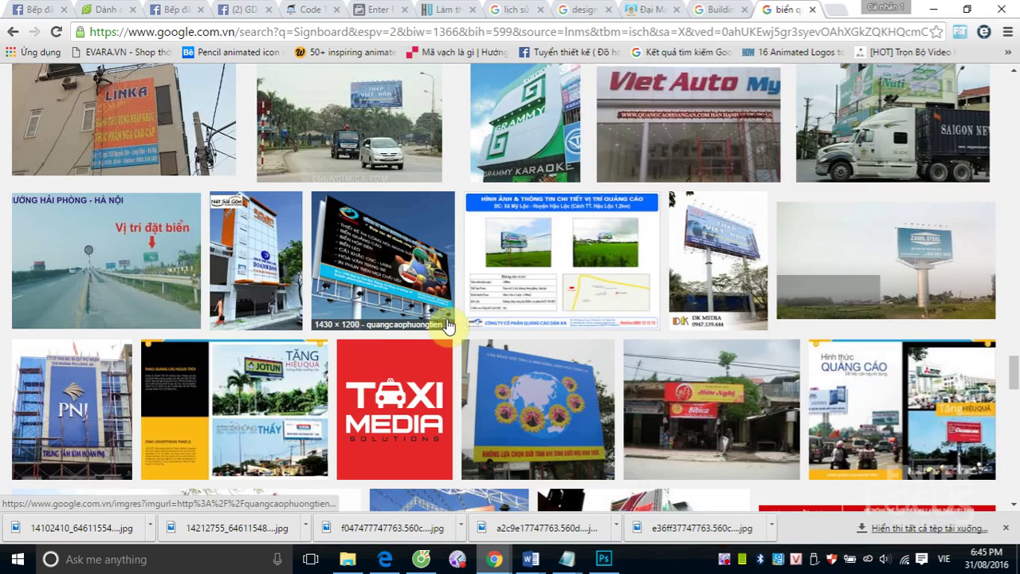
{"action": "scroll", "coordinate": [449, 325], "scroll_direction": "down", "scroll_amount": 5}
{"action": "scroll", "coordinate": [448, 327], "scroll_direction": "down", "scroll_amount": 4}
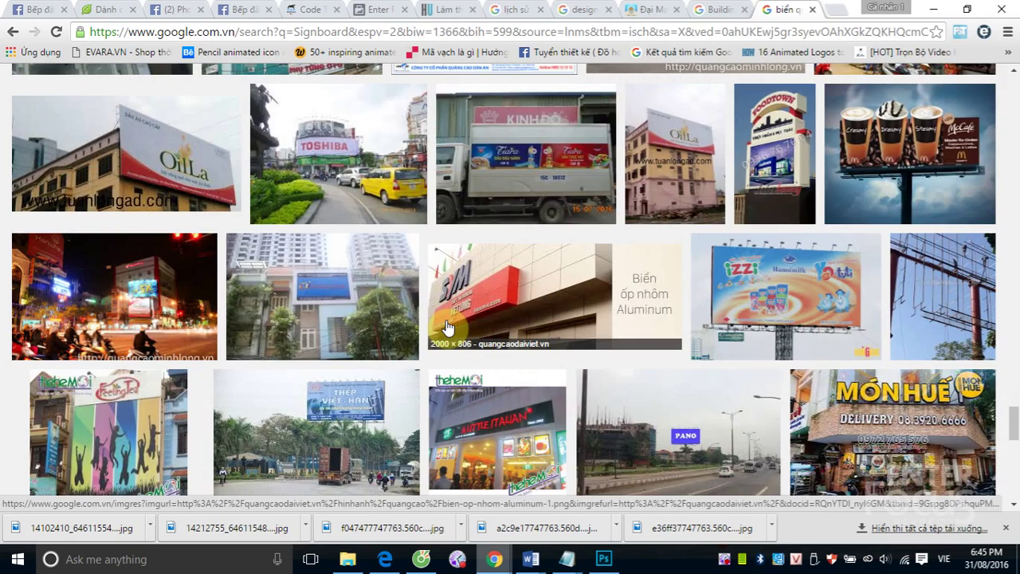
{"action": "scroll", "coordinate": [447, 326], "scroll_direction": "down", "scroll_amount": 4}
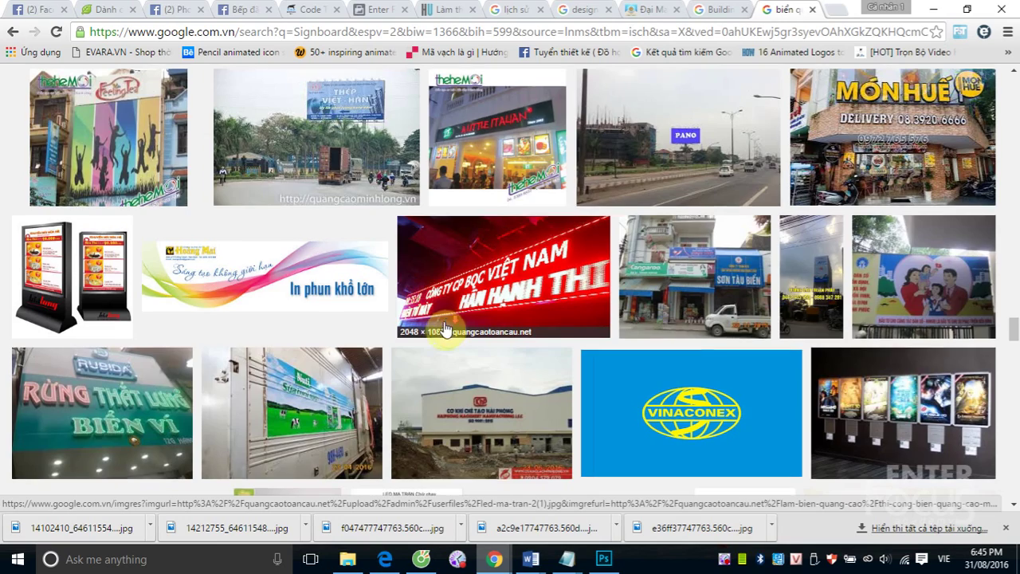
{"action": "scroll", "coordinate": [448, 327], "scroll_direction": "down", "scroll_amount": 4}
{"action": "scroll", "coordinate": [446, 326], "scroll_direction": "down", "scroll_amount": 4}
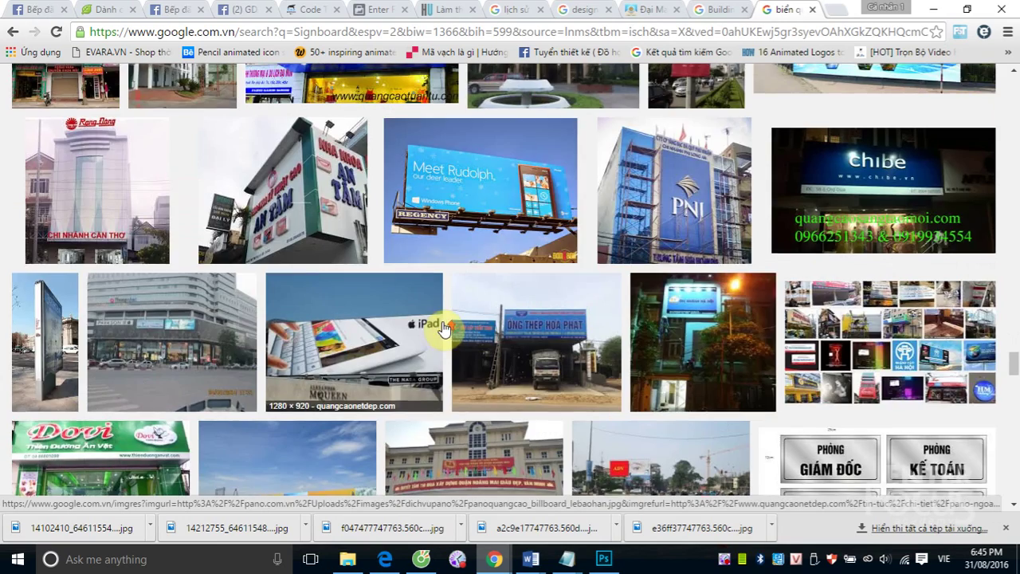
{"action": "scroll", "coordinate": [443, 328], "scroll_direction": "up", "scroll_amount": 3}
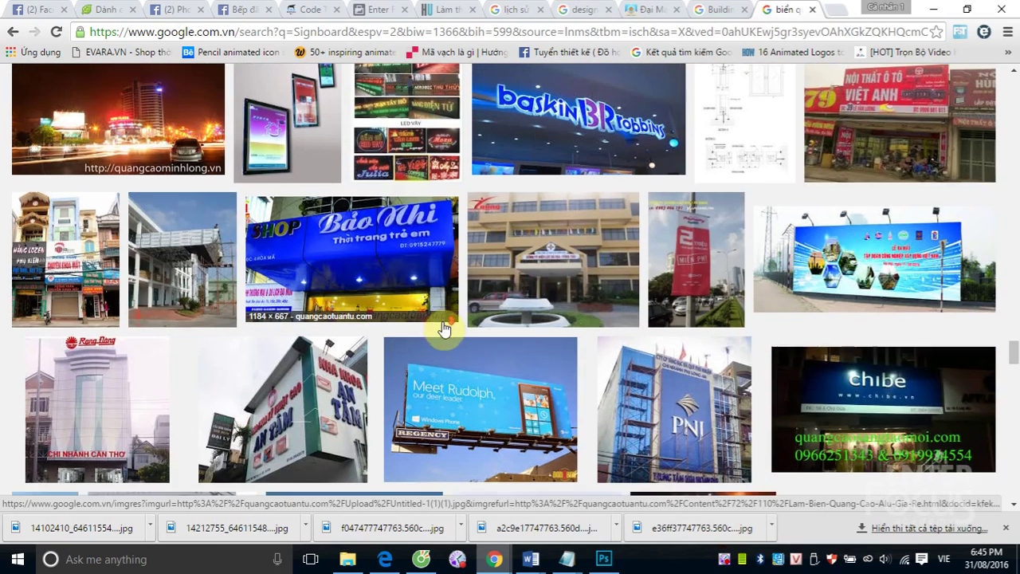
{"action": "scroll", "coordinate": [443, 328], "scroll_direction": "down", "scroll_amount": 5}
{"action": "scroll", "coordinate": [443, 328], "scroll_direction": "down", "scroll_amount": 3}
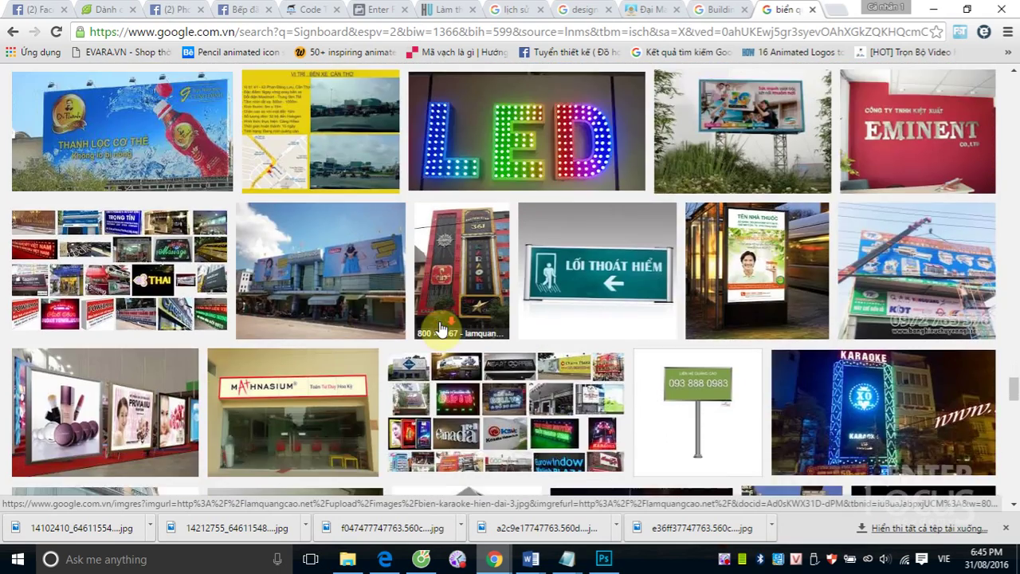
{"action": "scroll", "coordinate": [443, 328], "scroll_direction": "down", "scroll_amount": 3}
{"action": "scroll", "coordinate": [438, 328], "scroll_direction": "down", "scroll_amount": 3}
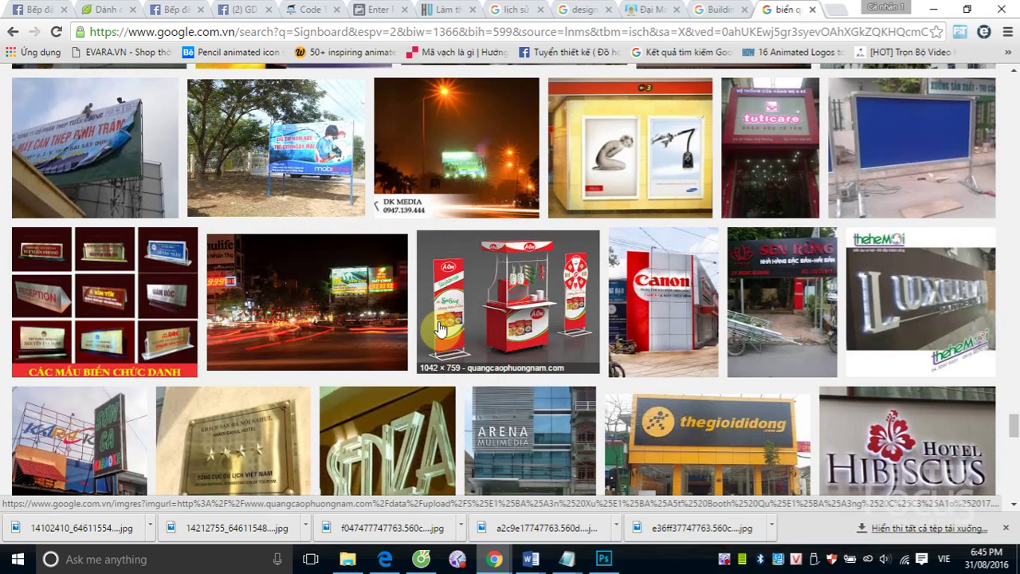
{"action": "scroll", "coordinate": [438, 328], "scroll_direction": "down", "scroll_amount": 3}
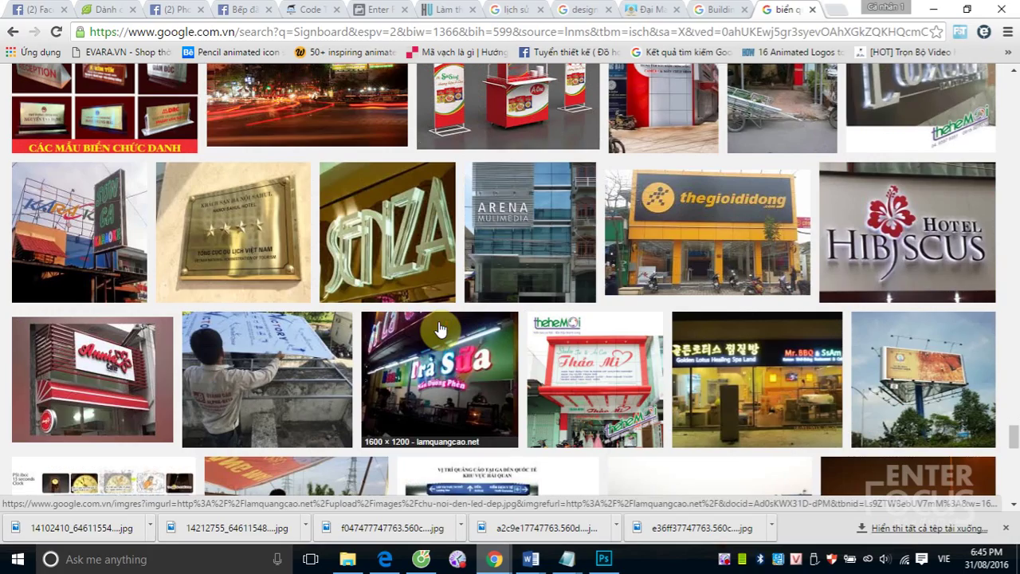
{"action": "scroll", "coordinate": [438, 328], "scroll_direction": "down", "scroll_amount": 3}
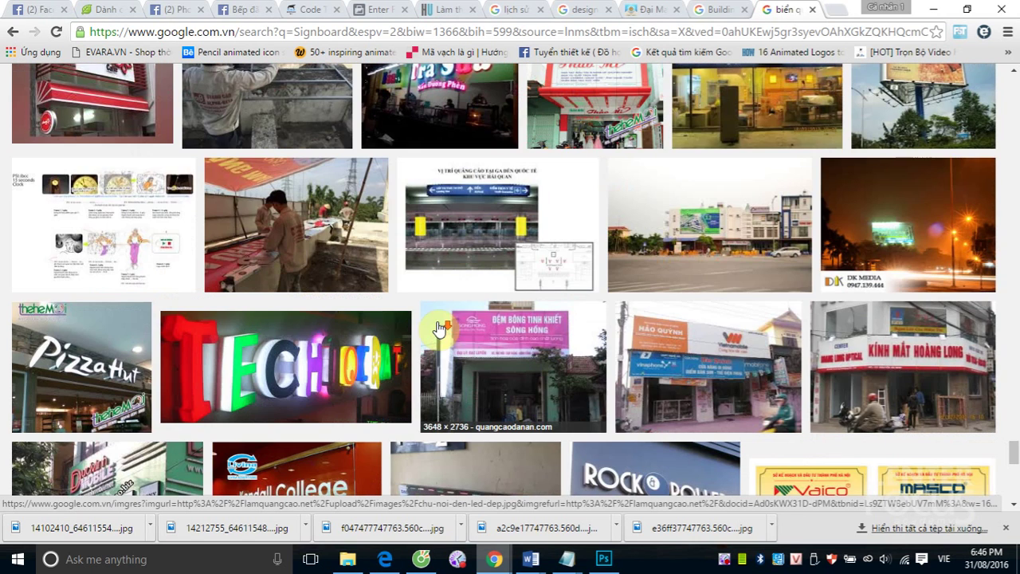
{"action": "scroll", "coordinate": [438, 328], "scroll_direction": "down", "scroll_amount": 3}
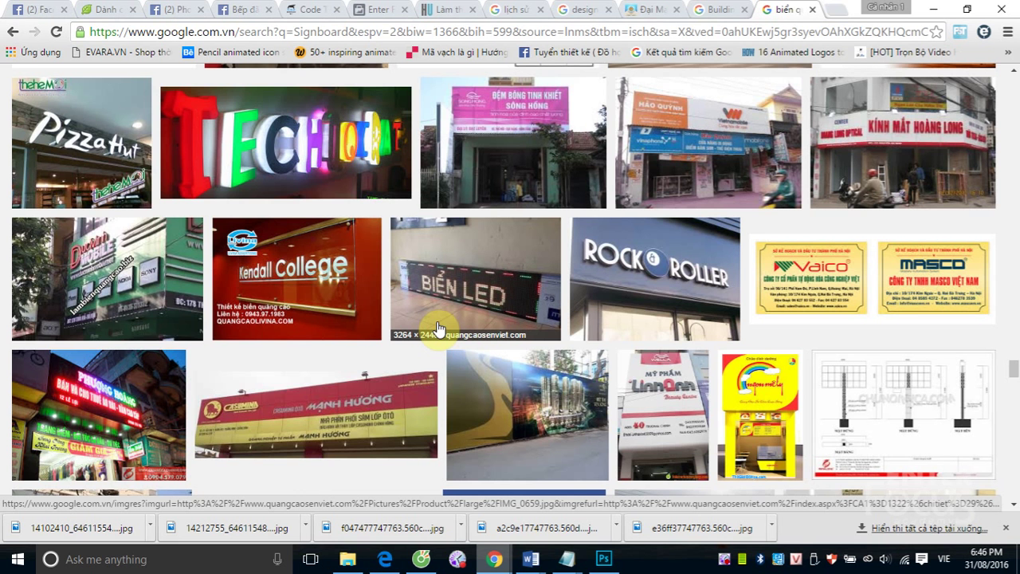
{"action": "scroll", "coordinate": [437, 328], "scroll_direction": "down", "scroll_amount": 2}
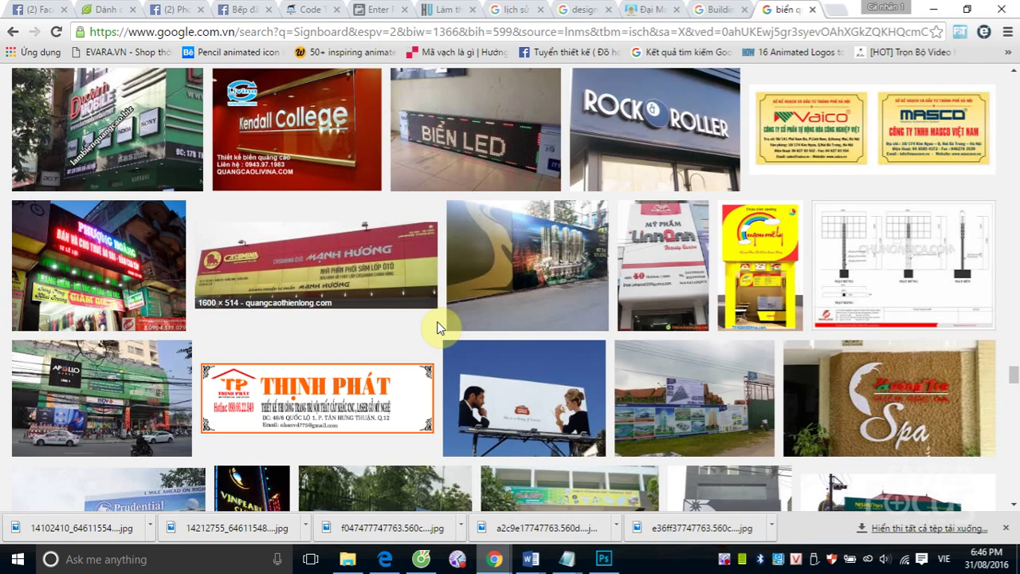
{"action": "scroll", "coordinate": [437, 327], "scroll_direction": "down", "scroll_amount": 4}
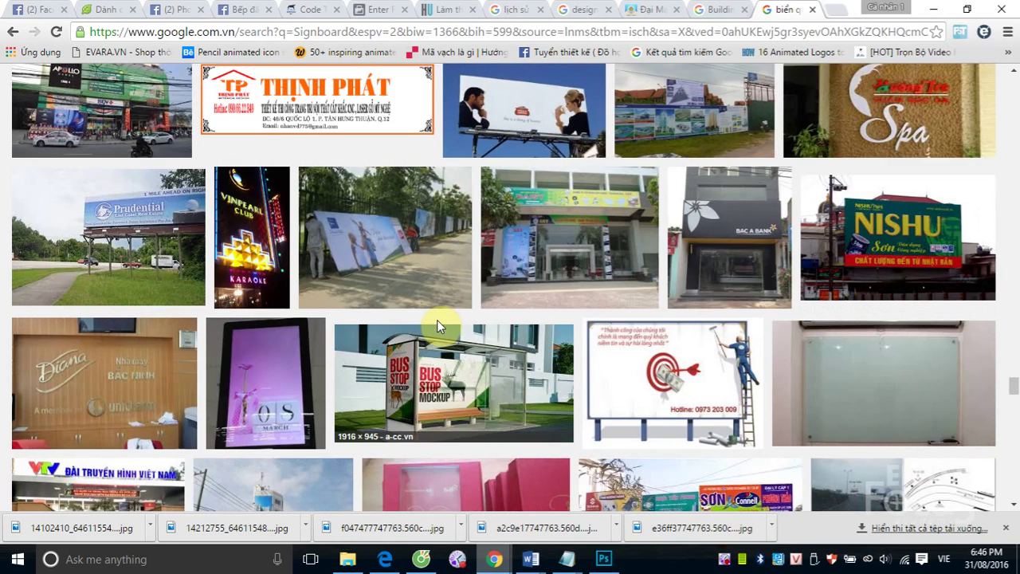
{"action": "scroll", "coordinate": [436, 327], "scroll_direction": "down", "scroll_amount": 4}
{"action": "scroll", "coordinate": [439, 326], "scroll_direction": "down", "scroll_amount": 4}
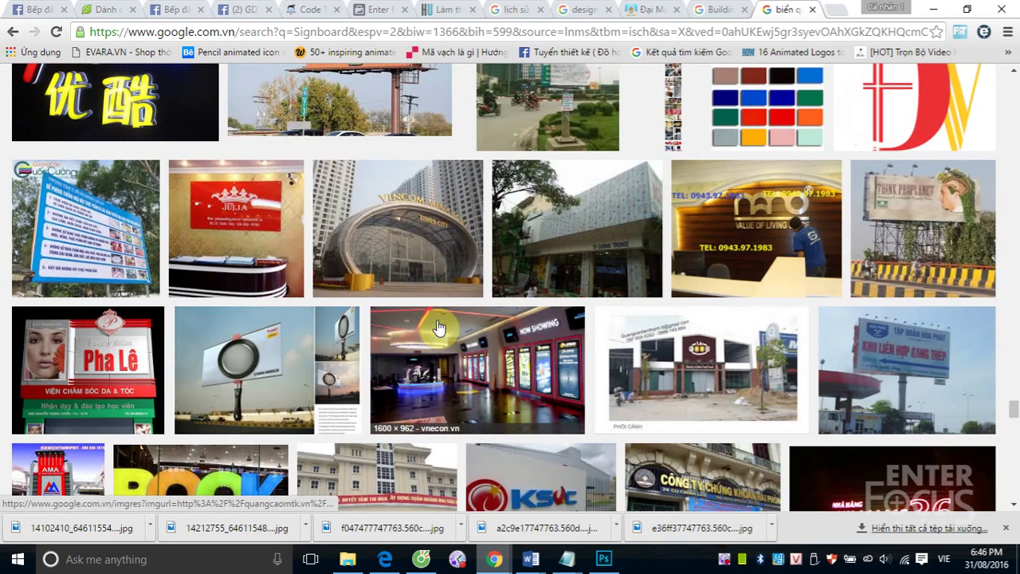
{"action": "scroll", "coordinate": [438, 327], "scroll_direction": "down", "scroll_amount": 3}
{"action": "scroll", "coordinate": [437, 326], "scroll_direction": "down", "scroll_amount": 3}
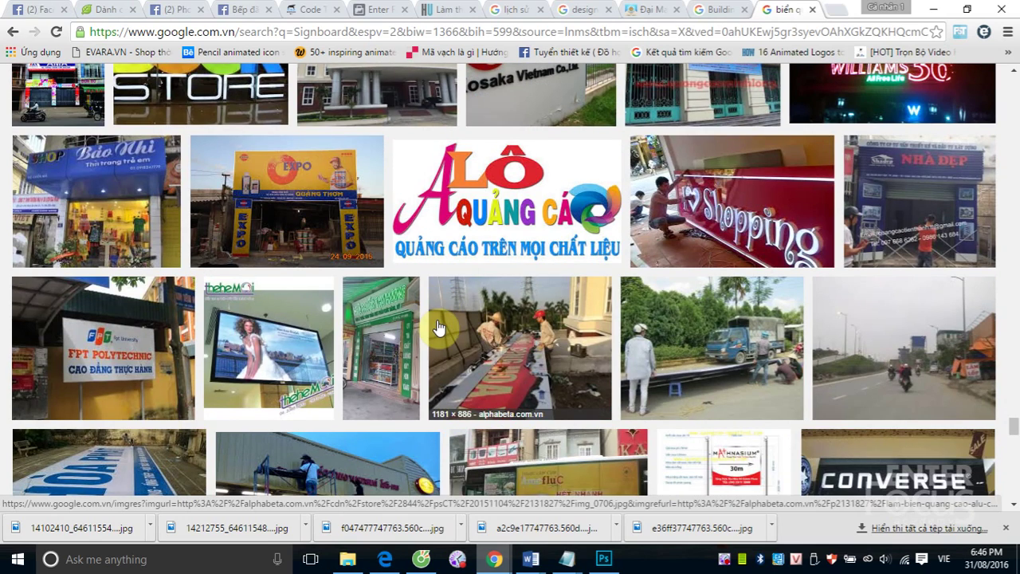
{"action": "scroll", "coordinate": [439, 327], "scroll_direction": "down", "scroll_amount": 4}
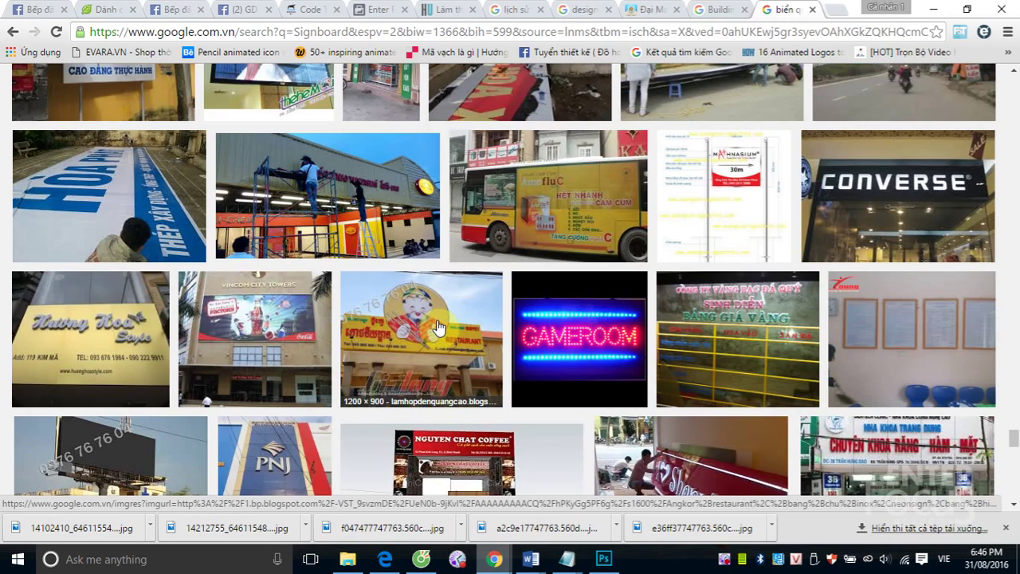
{"action": "scroll", "coordinate": [437, 326], "scroll_direction": "down", "scroll_amount": 3}
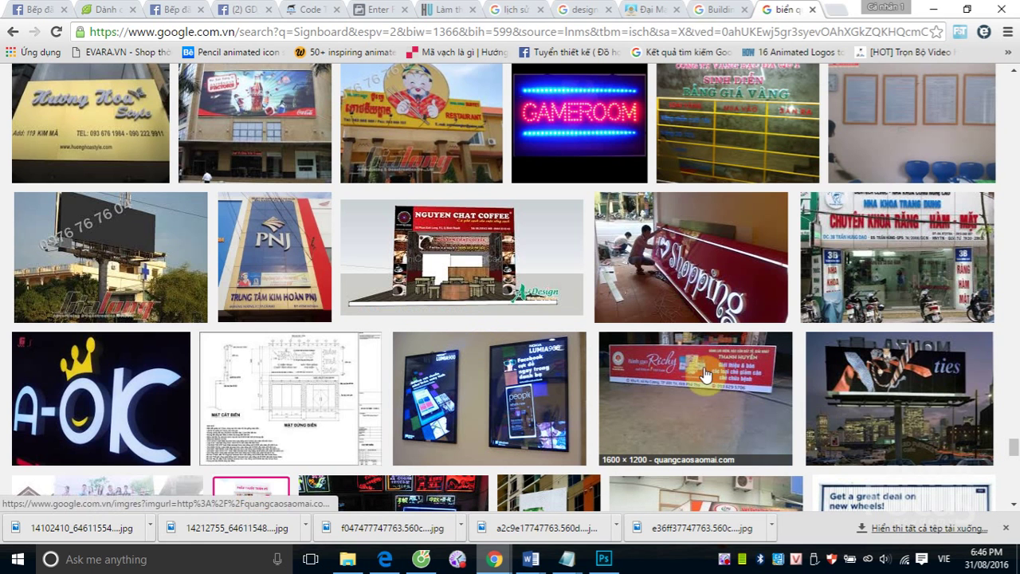
Step: Copy the full-size Richy banner image from its Google preview, then return to Photoshop
{"action": "left_click", "coordinate": [649, 386]}
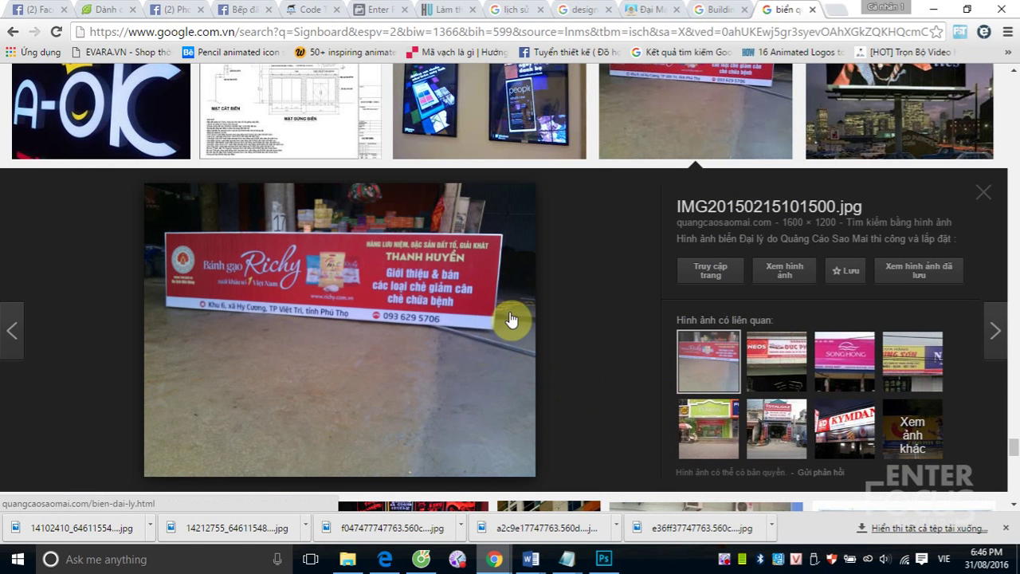
{"action": "right_click", "coordinate": [331, 288]}
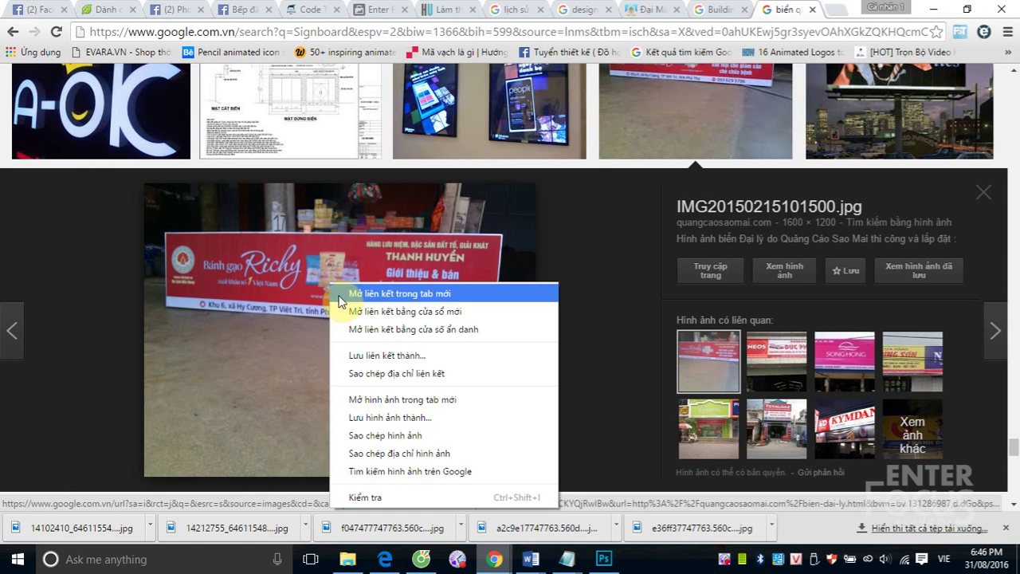
{"action": "left_click", "coordinate": [387, 436]}
{"action": "left_click", "coordinate": [603, 558]}
Step: Create a new 1600 × 1200 document from the Clipboard preset and paste the banner into it
{"action": "left_click", "coordinate": [39, 10]}
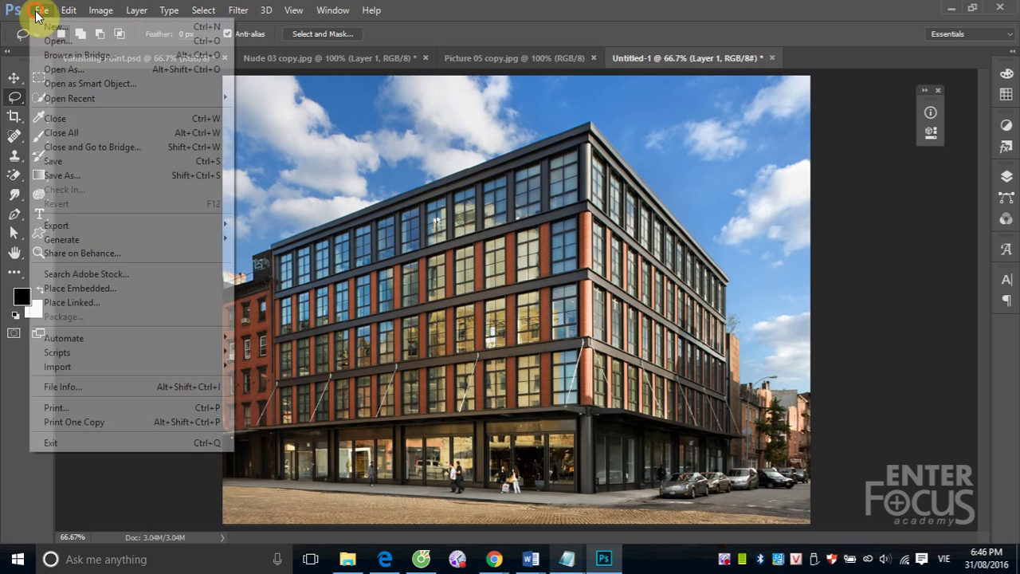
{"action": "left_click", "coordinate": [49, 27]}
{"action": "left_click", "coordinate": [584, 127]}
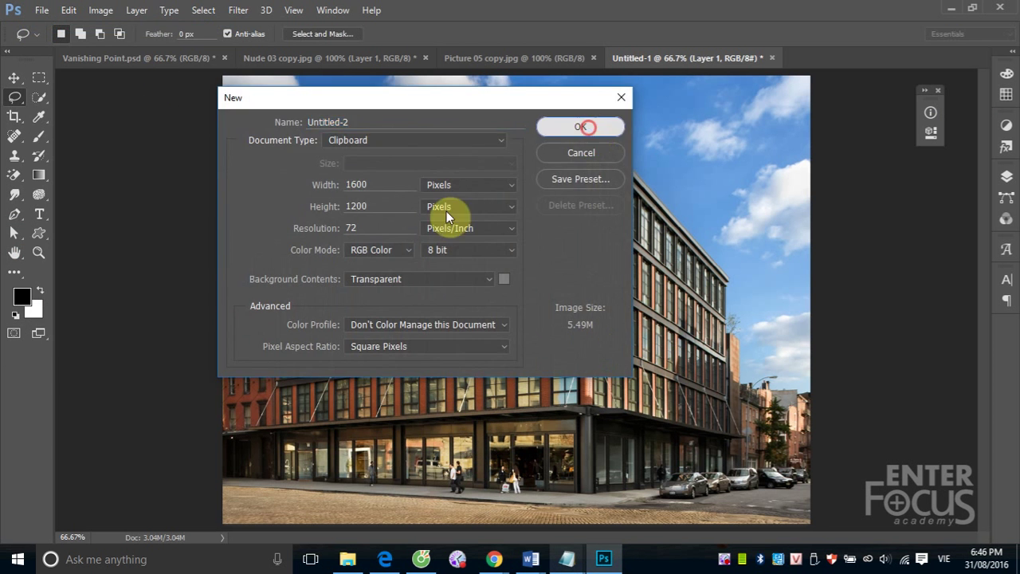
{"action": "key", "text": "ctrl+v"}
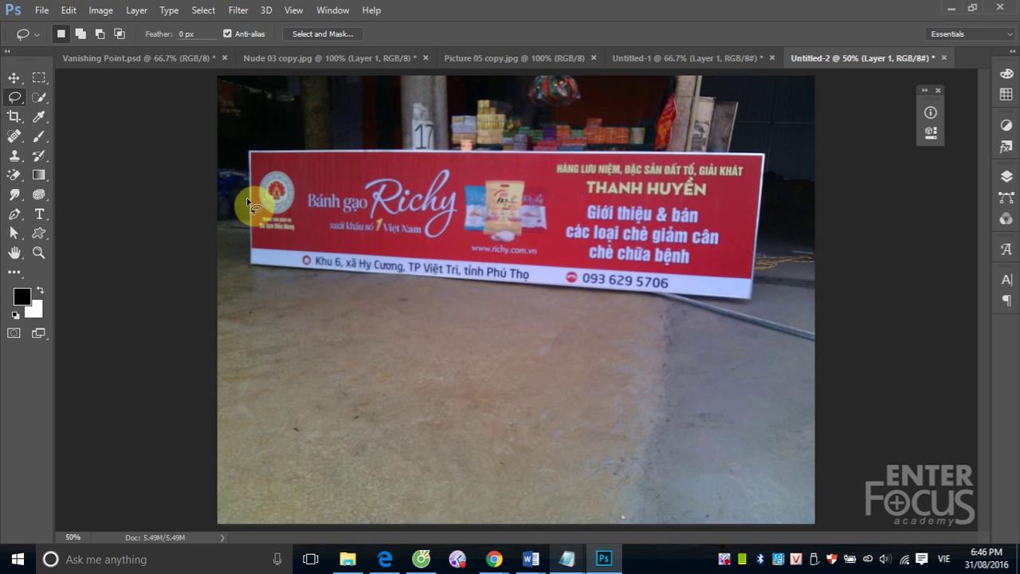
Step: Draw a Perspective Crop frame around the Richy banner and align its top-left corner
{"action": "left_click", "coordinate": [15, 118]}
{"action": "left_click", "coordinate": [94, 131]}
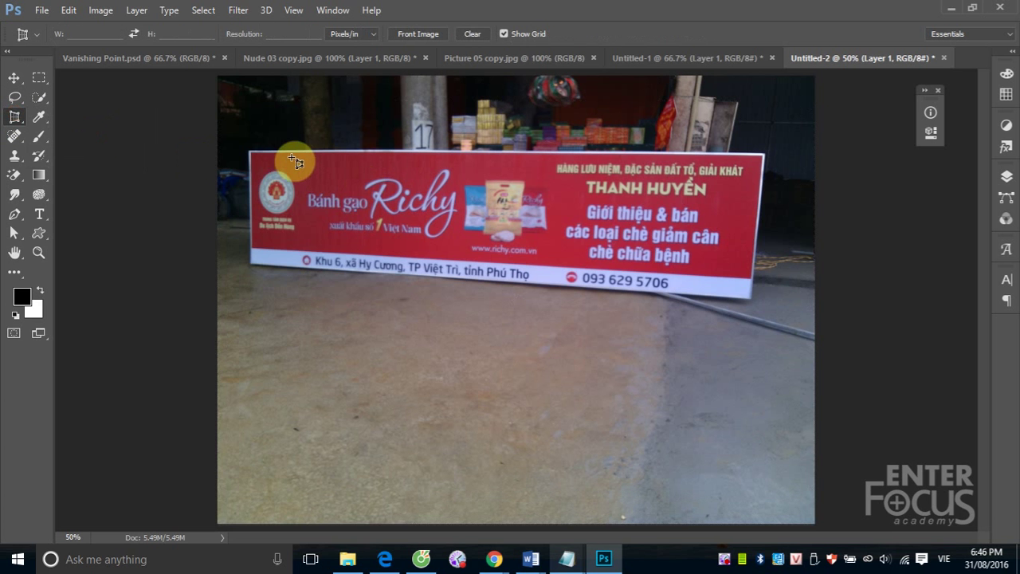
{"action": "left_click_drag", "start_coordinate": [251, 152], "coordinate": [747, 308]}
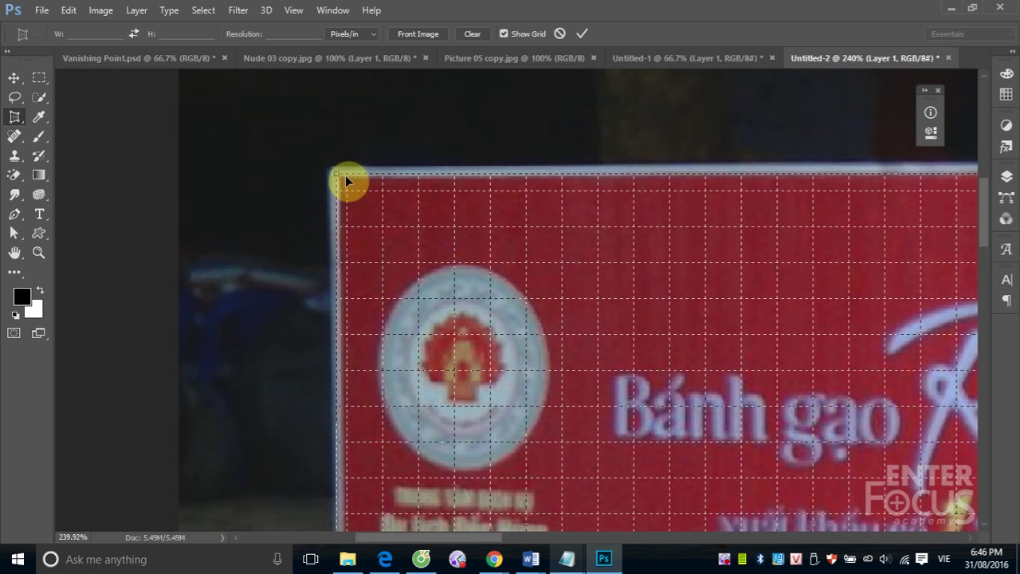
{"action": "left_click_drag", "start_coordinate": [339, 174], "coordinate": [340, 174]}
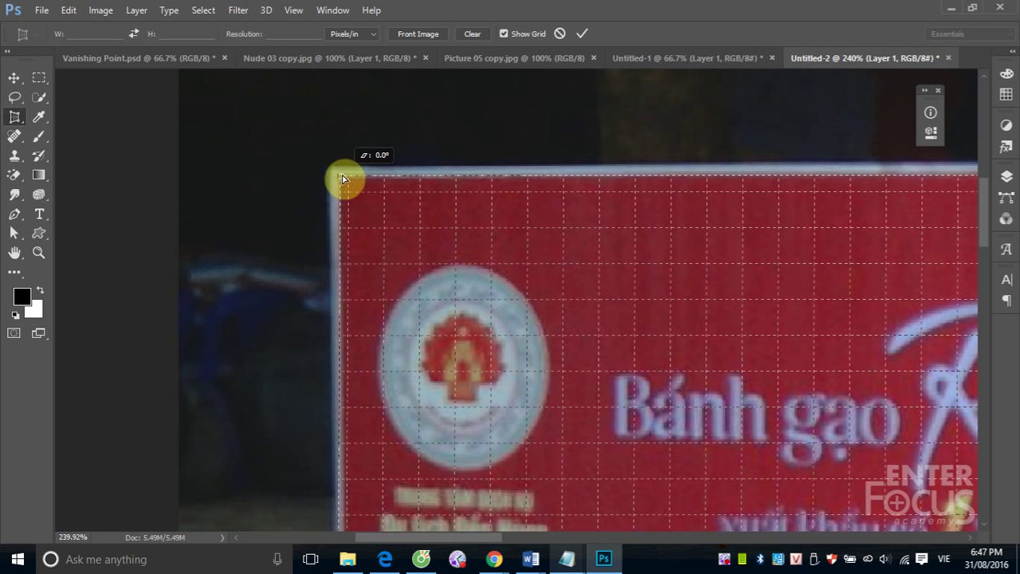
{"action": "left_click_drag", "start_coordinate": [435, 431], "coordinate": [433, 84]}
{"action": "mouse_move", "coordinate": [339, 480]}
{"action": "left_mouse_down"}
{"action": "mouse_move", "coordinate": [368, 258]}
{"action": "mouse_move", "coordinate": [352, 236]}
{"action": "left_mouse_up"}
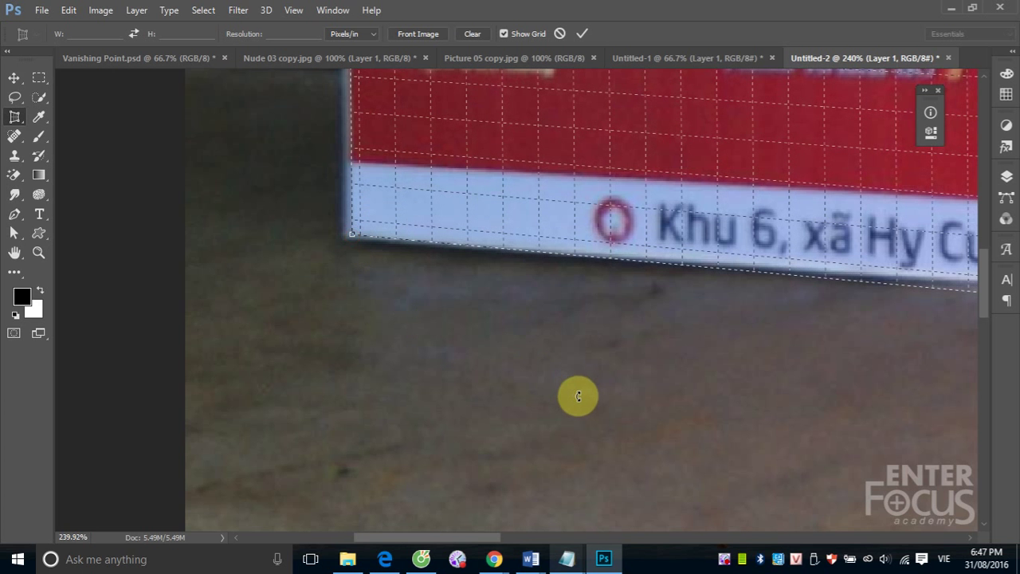
Step: Fit the crop frame's top-right and bottom-right corners to the banner's edges
{"action": "key", "text": "ctrl+minus"}
{"action": "key", "text": "ctrl+minus"}
{"action": "key", "text": "ctrl+minus"}
{"action": "key", "text": "ctrl+minus"}
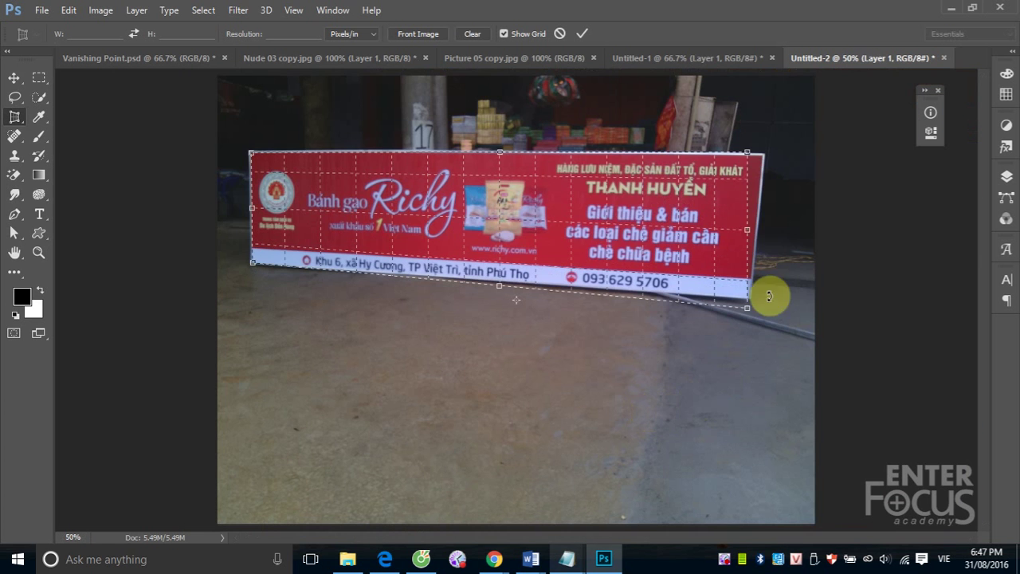
{"action": "scroll", "coordinate": [793, 147], "scroll_direction": "up", "scroll_amount": 5}
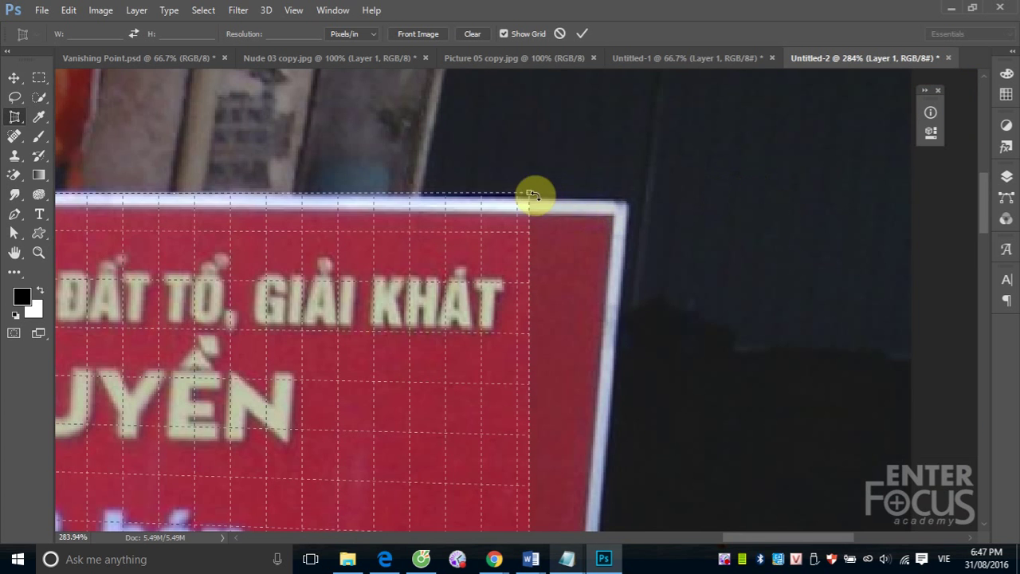
{"action": "left_click_drag", "start_coordinate": [529, 195], "coordinate": [612, 223]}
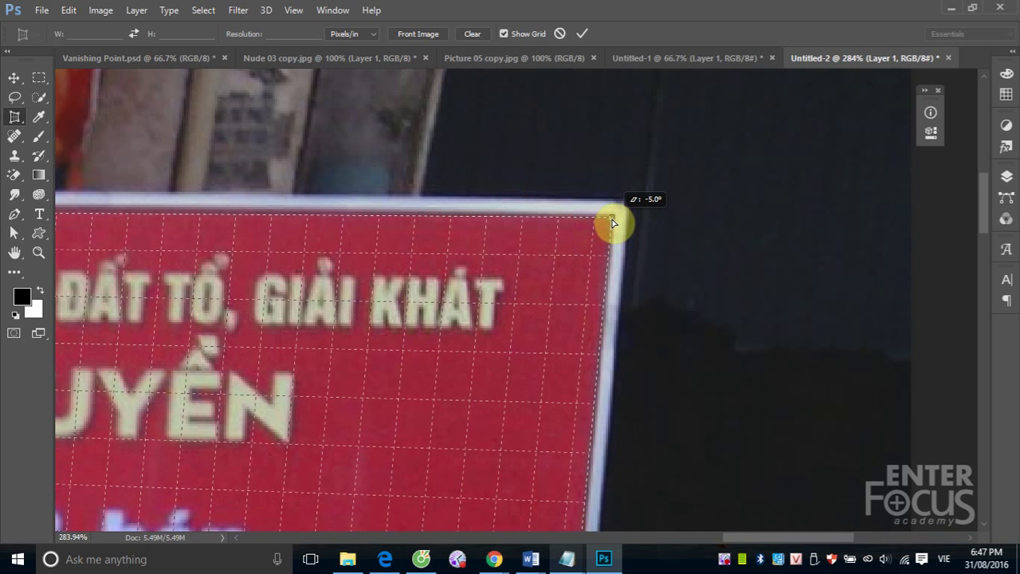
{"action": "key", "text": "ctrl+minus"}
{"action": "key", "text": "ctrl+minus"}
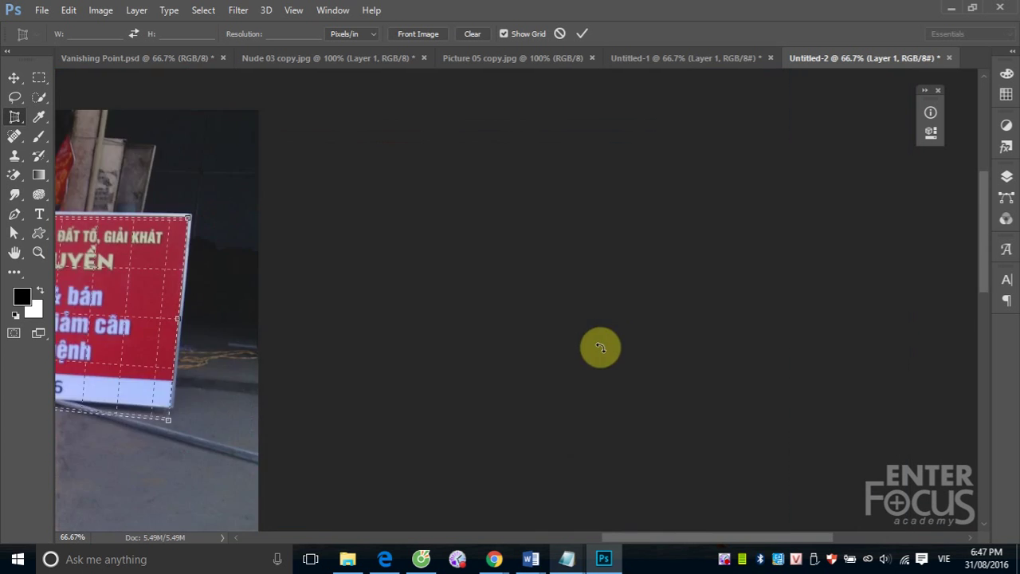
{"action": "key", "text": "ctrl+minus"}
{"action": "left_click_drag", "start_coordinate": [519, 482], "coordinate": [515, 496]}
{"action": "scroll", "coordinate": [515, 496], "scroll_direction": "up", "scroll_amount": 5}
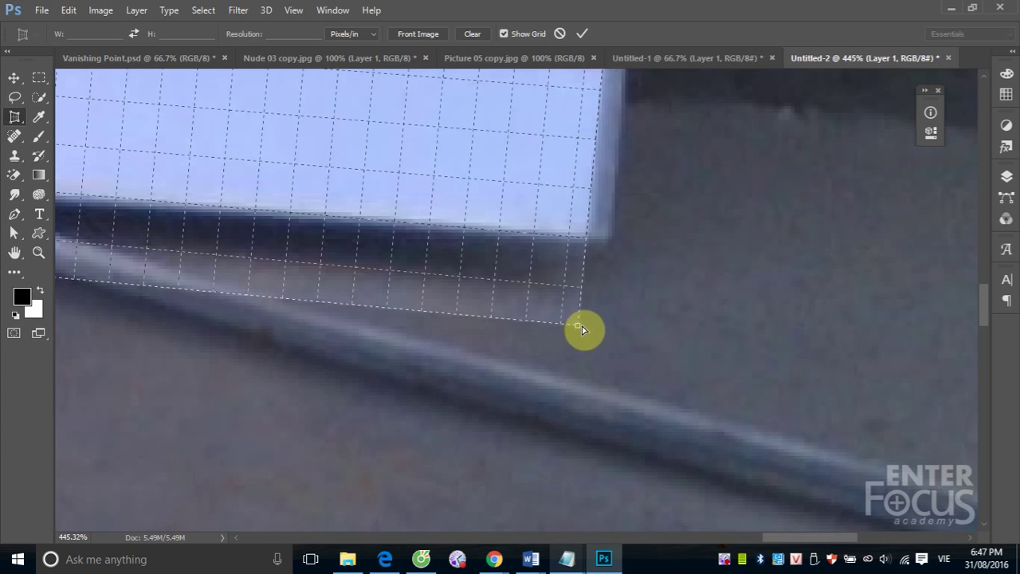
{"action": "left_click_drag", "start_coordinate": [578, 325], "coordinate": [591, 228]}
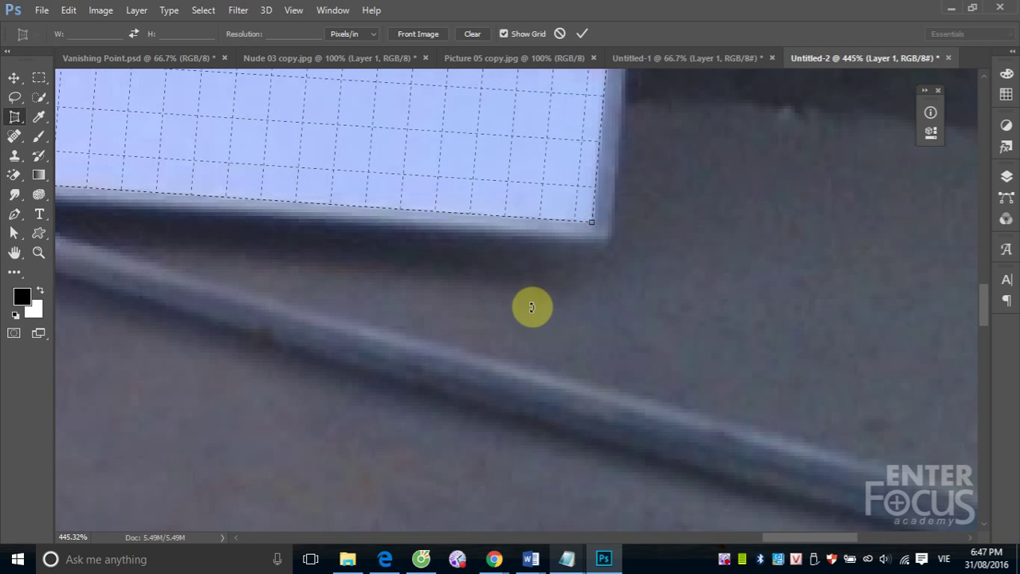
{"action": "scroll", "coordinate": [529, 311], "scroll_direction": "down", "scroll_amount": 1}
{"action": "scroll", "coordinate": [530, 311], "scroll_direction": "down", "scroll_amount": 3}
{"action": "scroll", "coordinate": [530, 311], "scroll_direction": "down", "scroll_amount": 1}
{"action": "scroll", "coordinate": [529, 311], "scroll_direction": "down", "scroll_amount": 1}
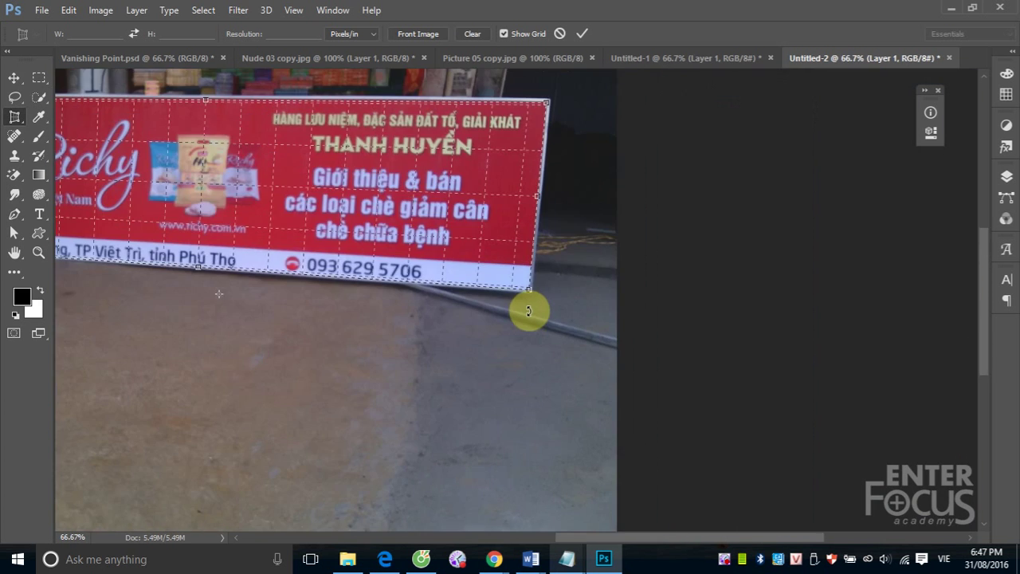
{"action": "scroll", "coordinate": [534, 318], "scroll_direction": "down", "scroll_amount": 1}
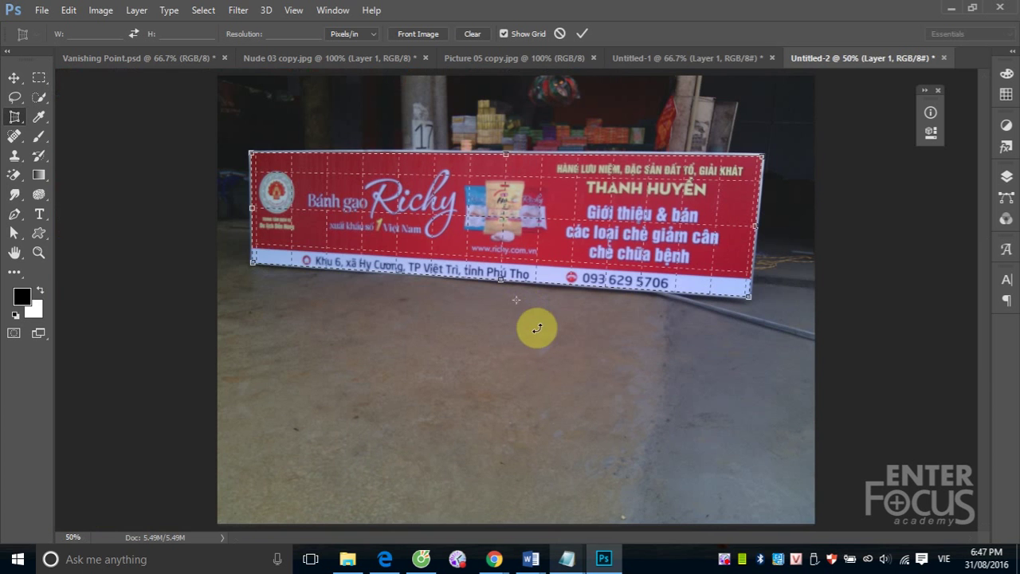
Step: Commit the perspective crop to straighten the sign, select it, and paste it into Untitled-1
{"action": "double_click", "coordinate": [580, 275]}
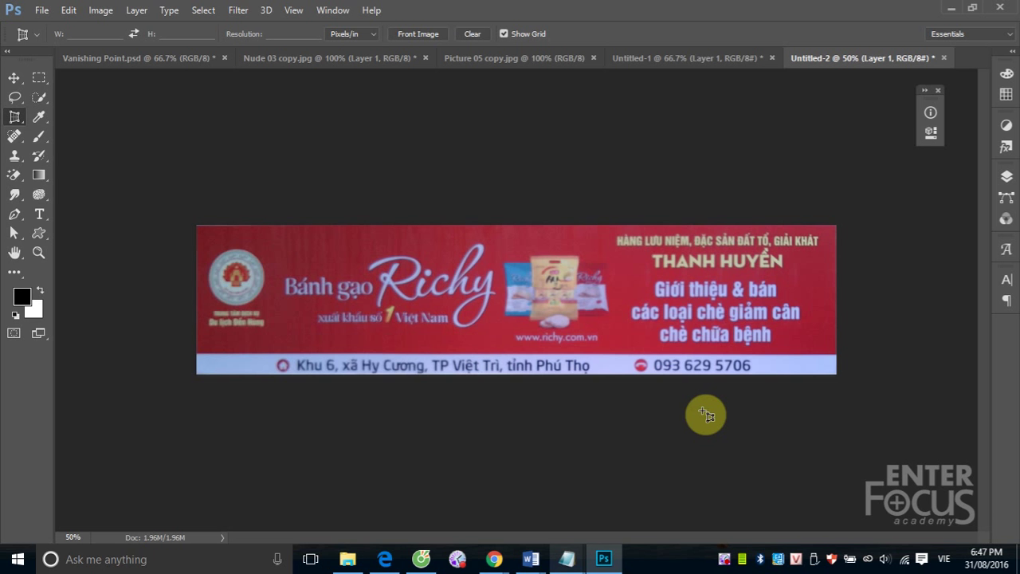
{"action": "key", "text": "ctrl+a"}
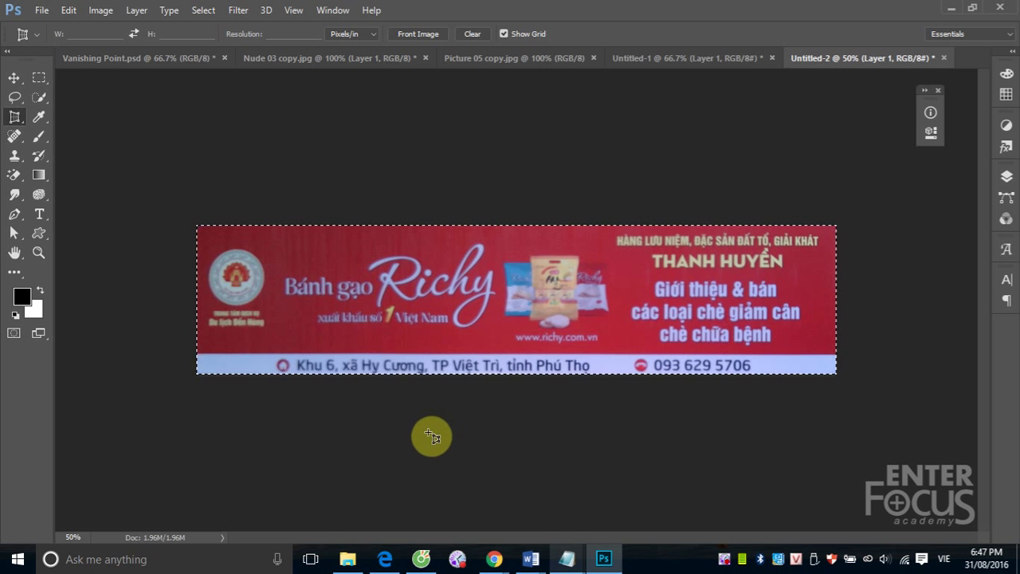
{"action": "left_click", "coordinate": [655, 54]}
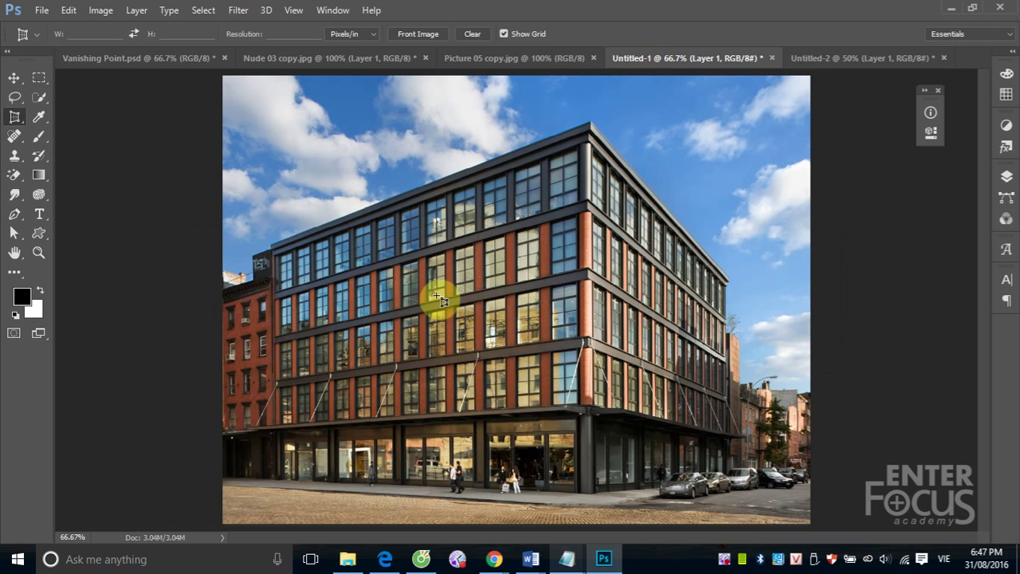
{"action": "key", "text": "ctrl+v"}
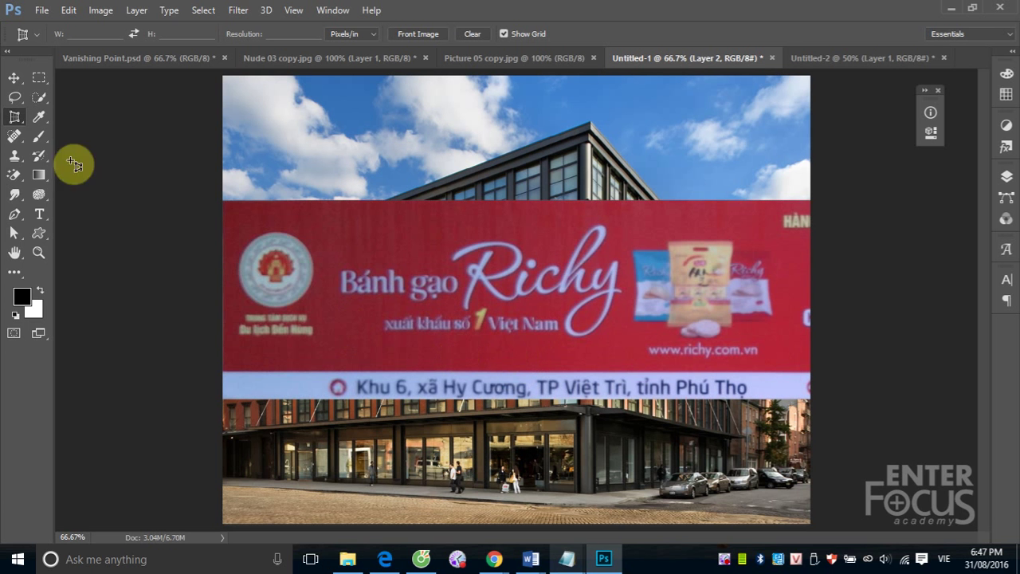
Step: Delete the pasted banner layer from the building photo, picking it via the Move tool's layer list
{"action": "left_click", "coordinate": [13, 77]}
{"action": "right_click", "coordinate": [587, 293]}
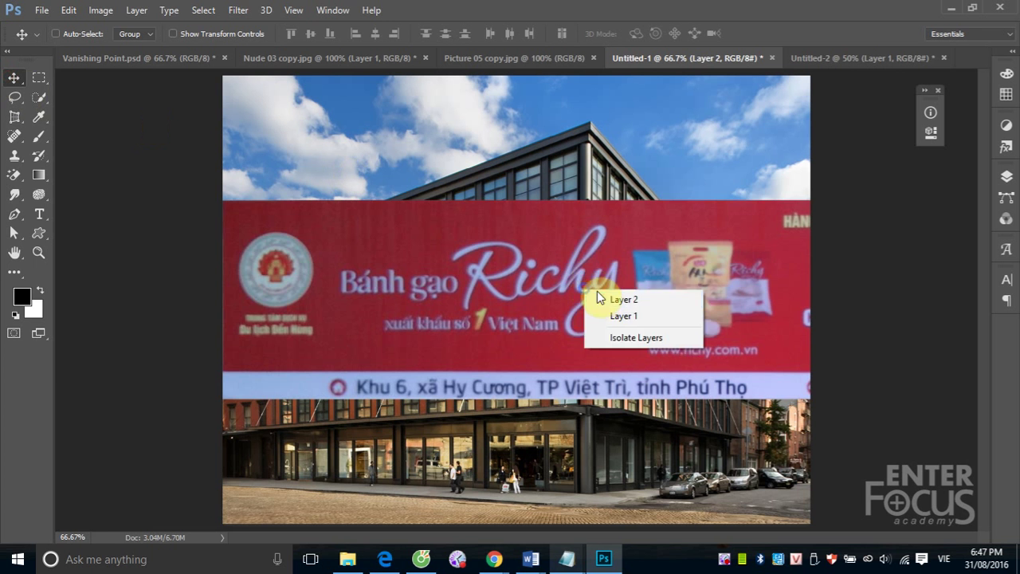
{"action": "left_click", "coordinate": [601, 293]}
{"action": "key", "text": "Delete"}
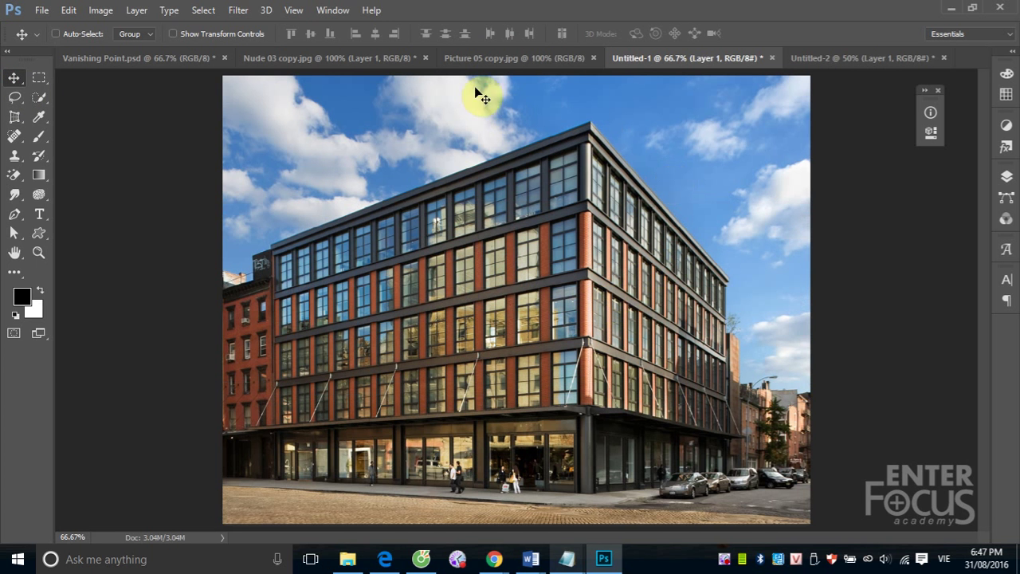
{"action": "left_click", "coordinate": [239, 11]}
Step: Launch Vanishing Point, draw a small trial plane, delete it, and reselect Create Plane
{"action": "left_click", "coordinate": [283, 142]}
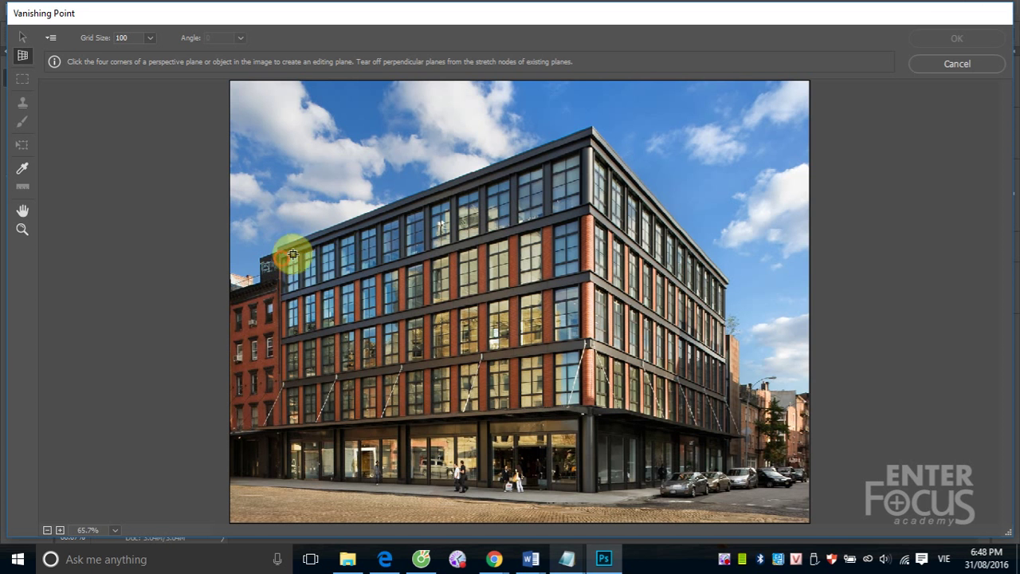
{"action": "left_click", "coordinate": [517, 180]}
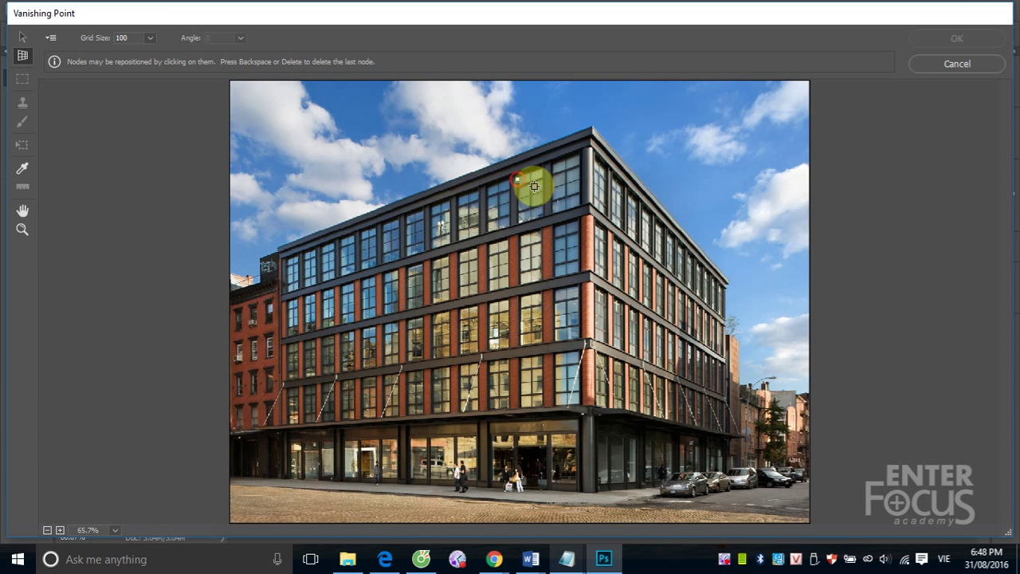
{"action": "left_click", "coordinate": [518, 229]}
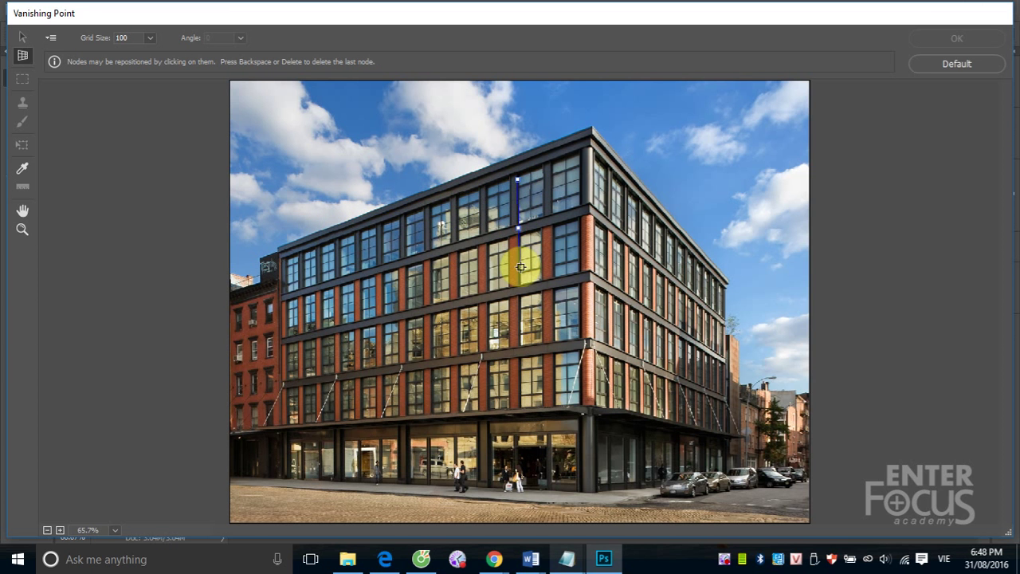
{"action": "left_click", "coordinate": [552, 235]}
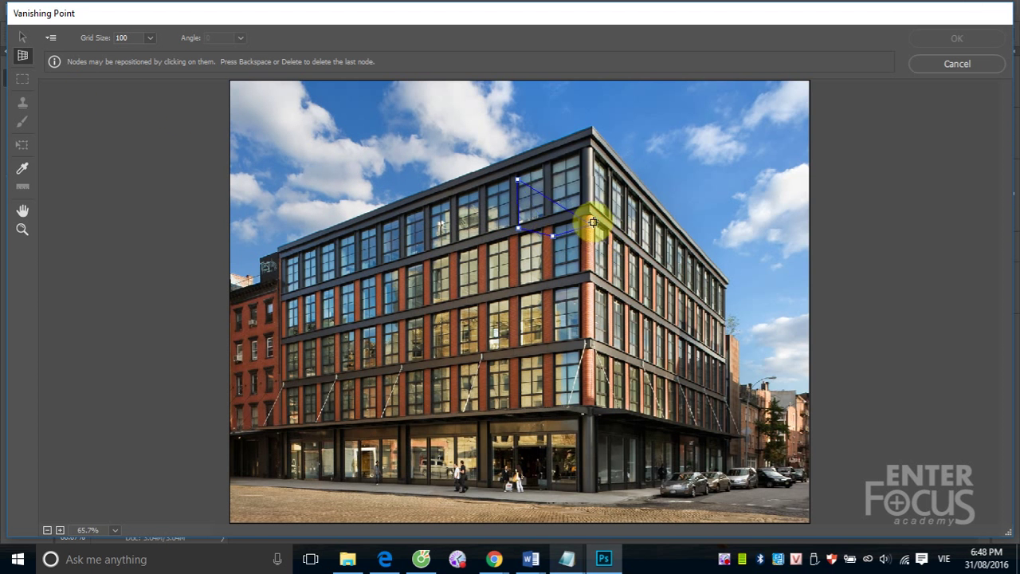
{"action": "left_click", "coordinate": [592, 221]}
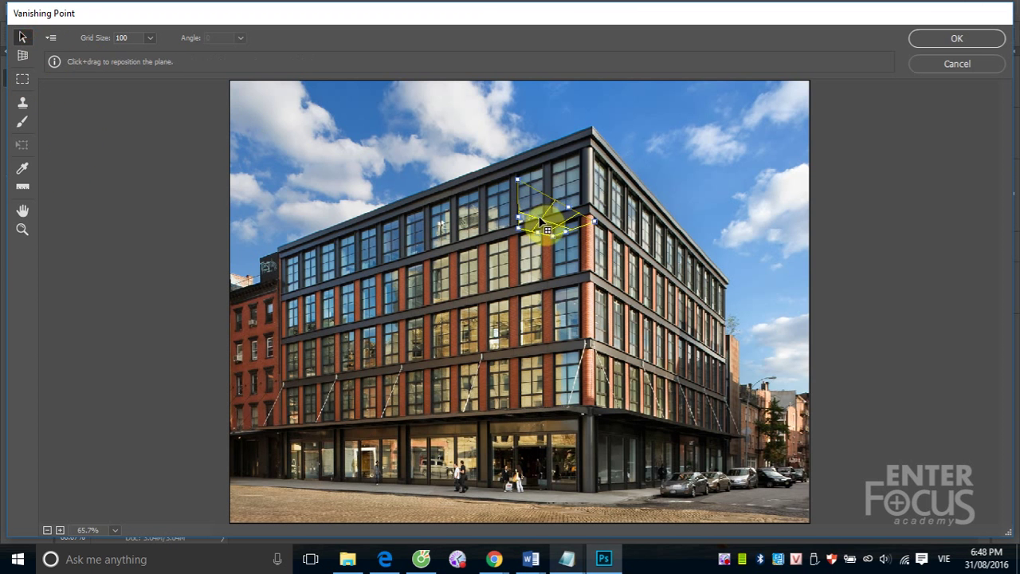
{"action": "key", "text": "Delete"}
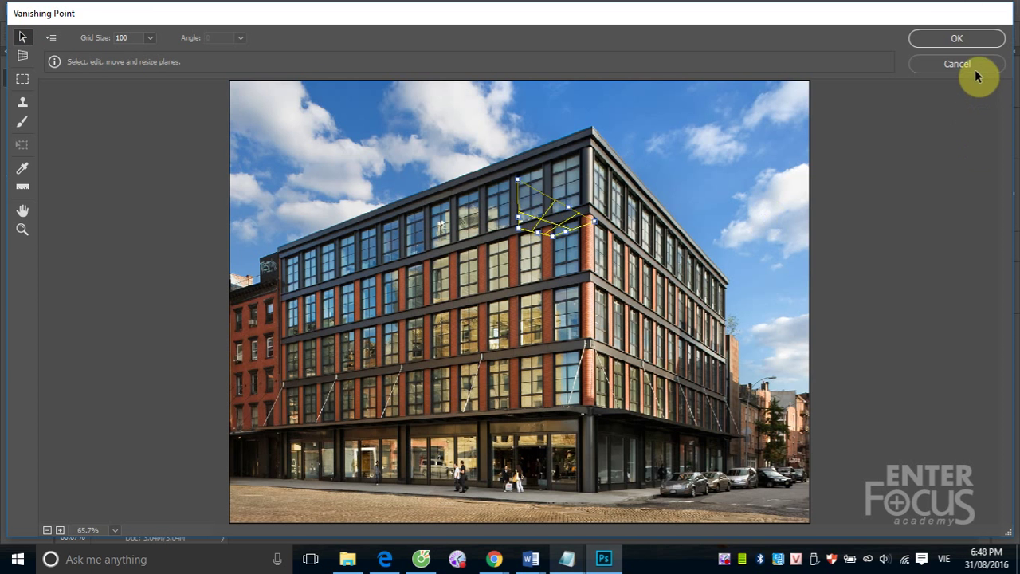
{"action": "key", "text": "alt"}
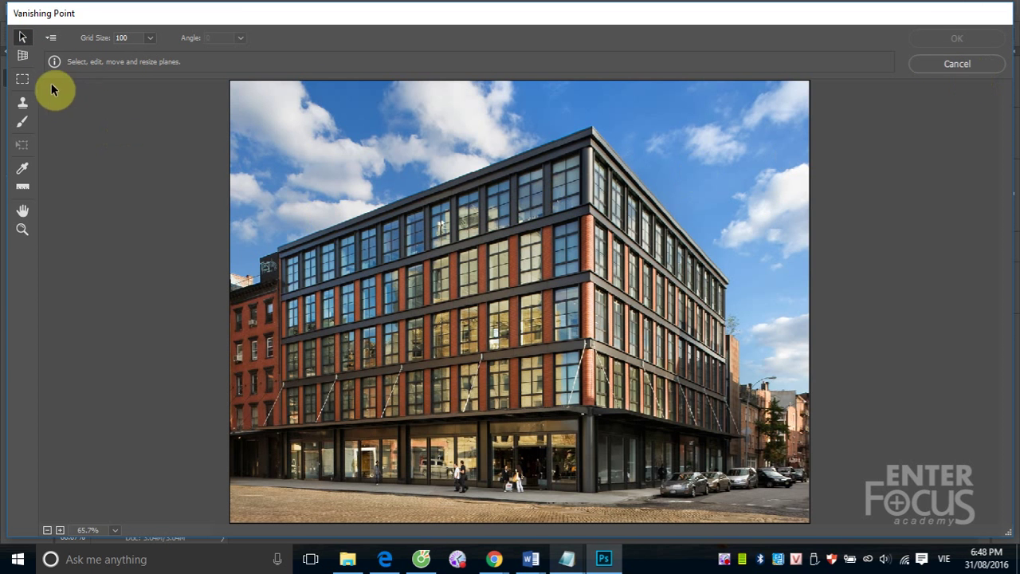
{"action": "left_click", "coordinate": [22, 55]}
Step: Place four corners on the right facade, near top to far top, far bottom, and near bottom
{"action": "left_click", "coordinate": [582, 152]}
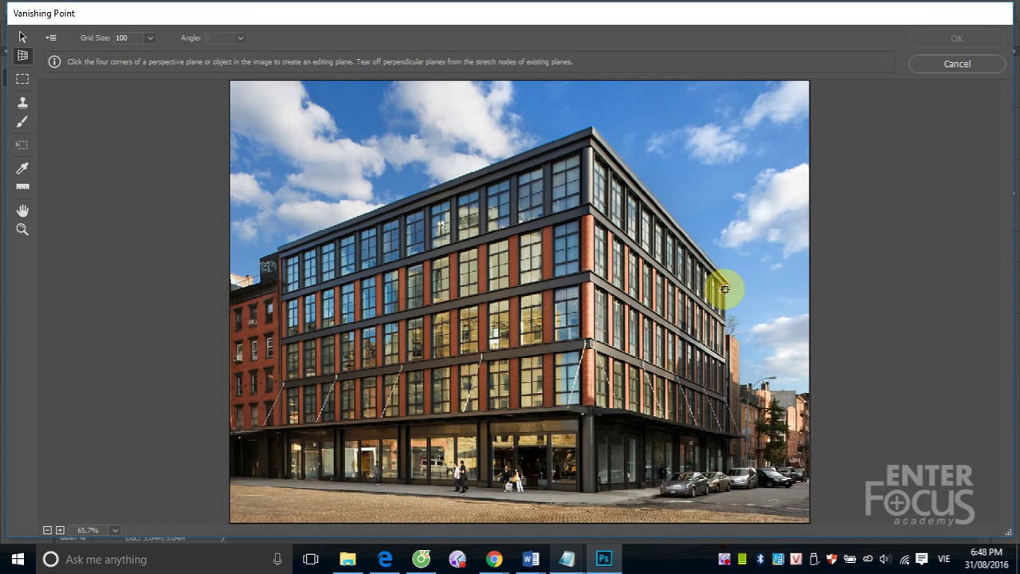
{"action": "left_click", "coordinate": [725, 288]}
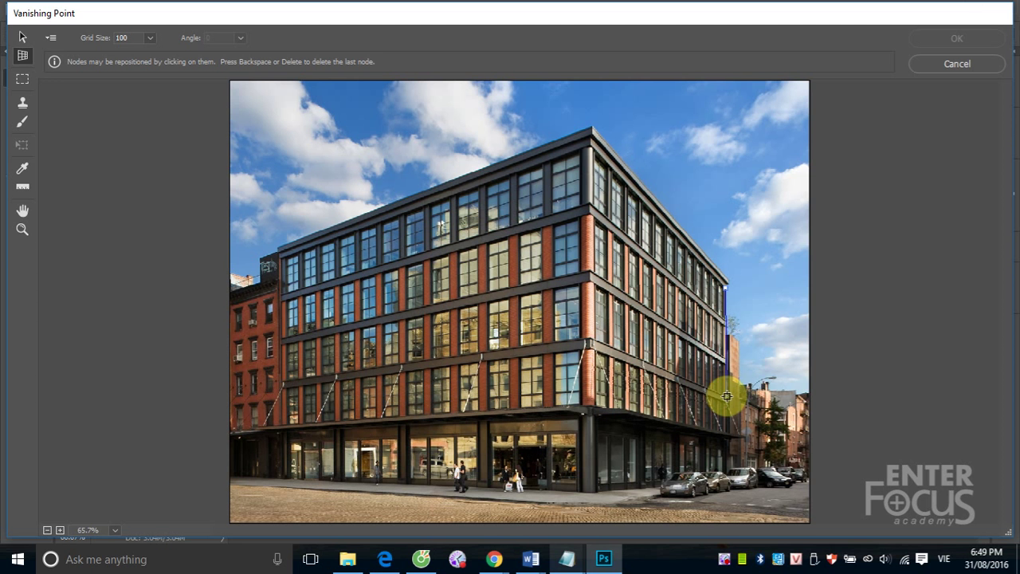
{"action": "left_click", "coordinate": [726, 396]}
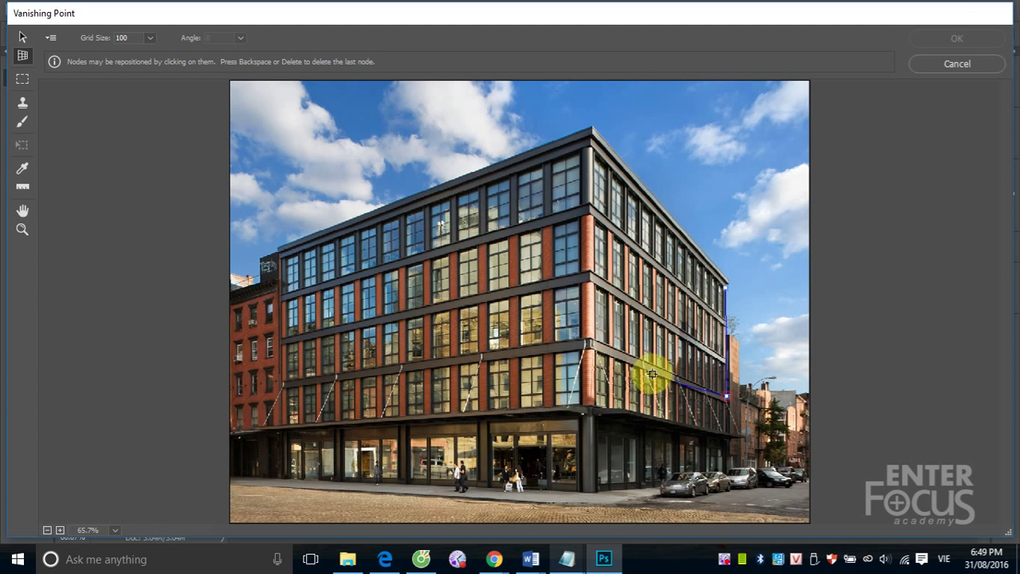
{"action": "left_click", "coordinate": [587, 338]}
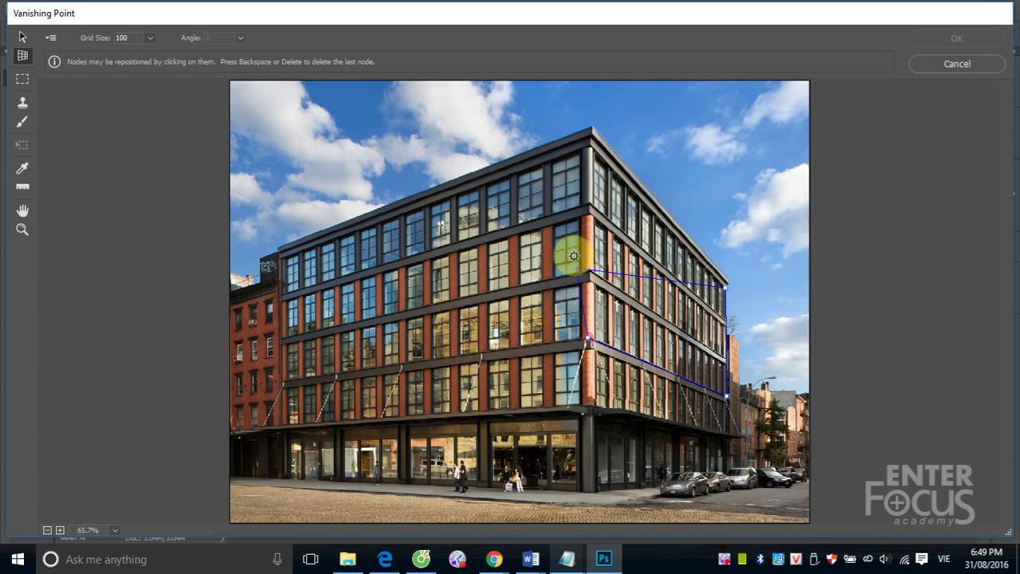
{"action": "left_click", "coordinate": [589, 143]}
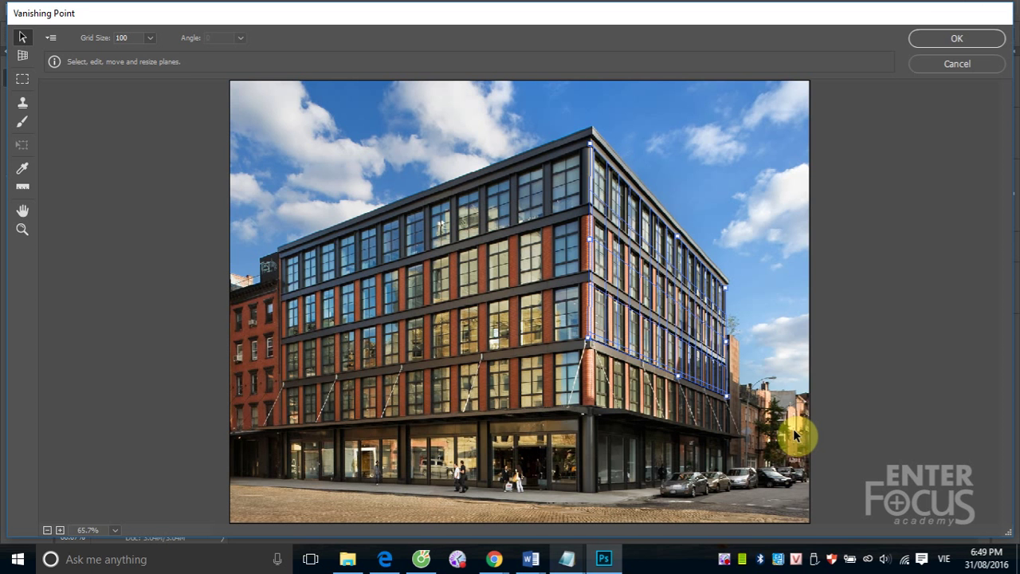
{"action": "left_click", "coordinate": [22, 37]}
{"action": "left_click", "coordinate": [22, 55]}
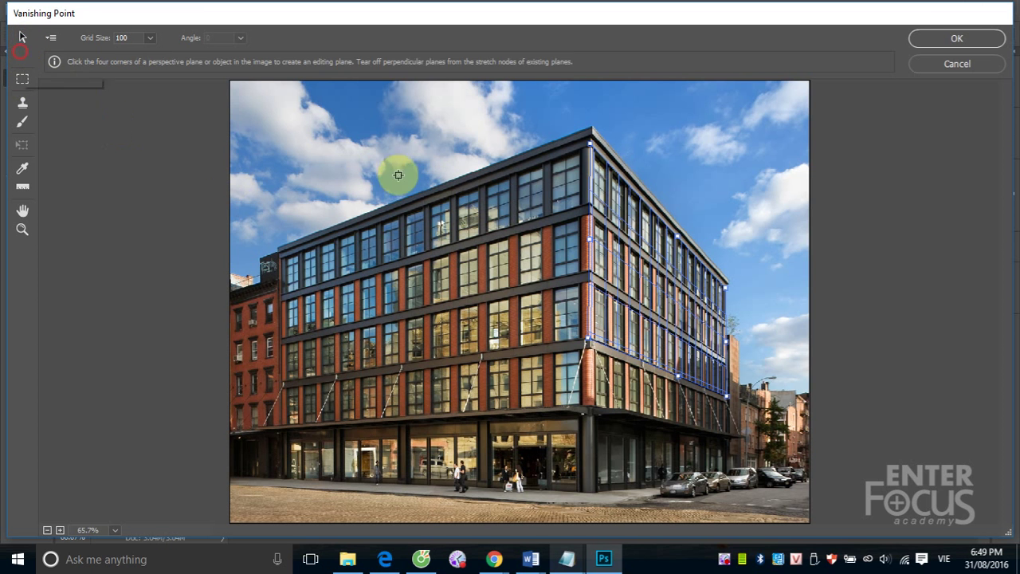
Step: Tear off a perpendicular plane and drag its corners to fit the left facade's window rows
{"action": "left_click_drag", "start_coordinate": [595, 245], "coordinate": [295, 316]}
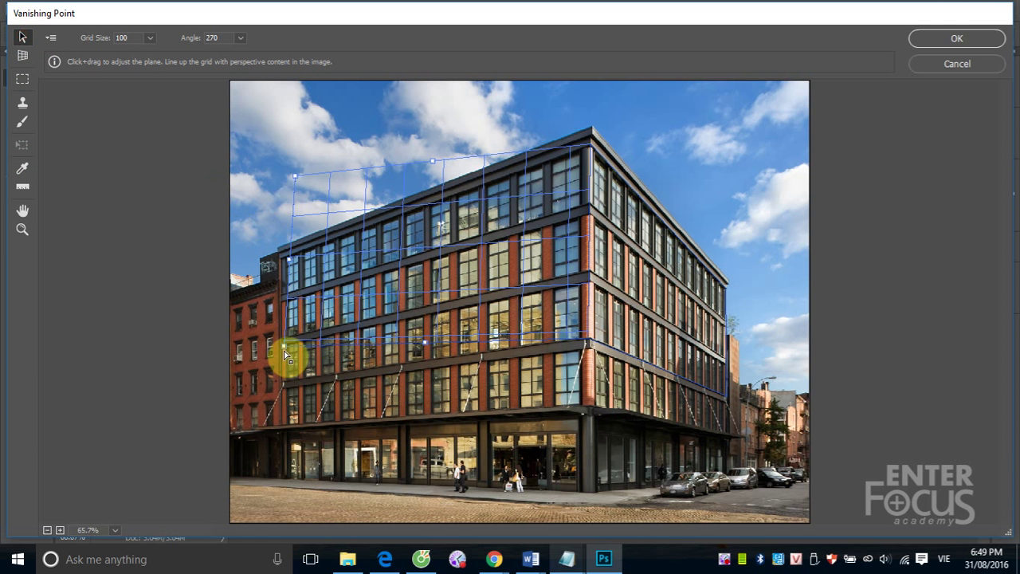
{"action": "left_click_drag", "start_coordinate": [285, 348], "coordinate": [293, 381]}
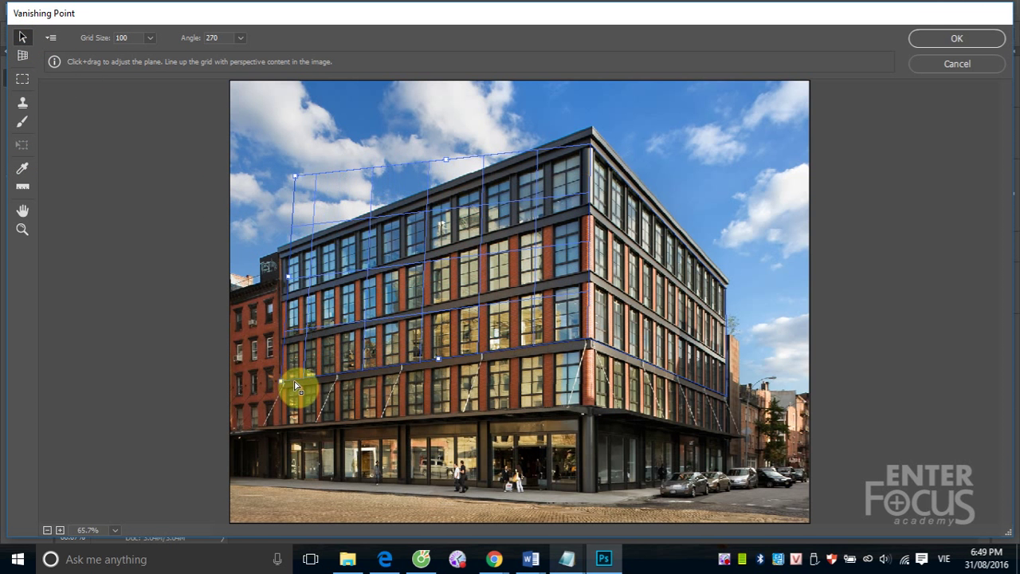
{"action": "left_click_drag", "start_coordinate": [295, 176], "coordinate": [284, 260]}
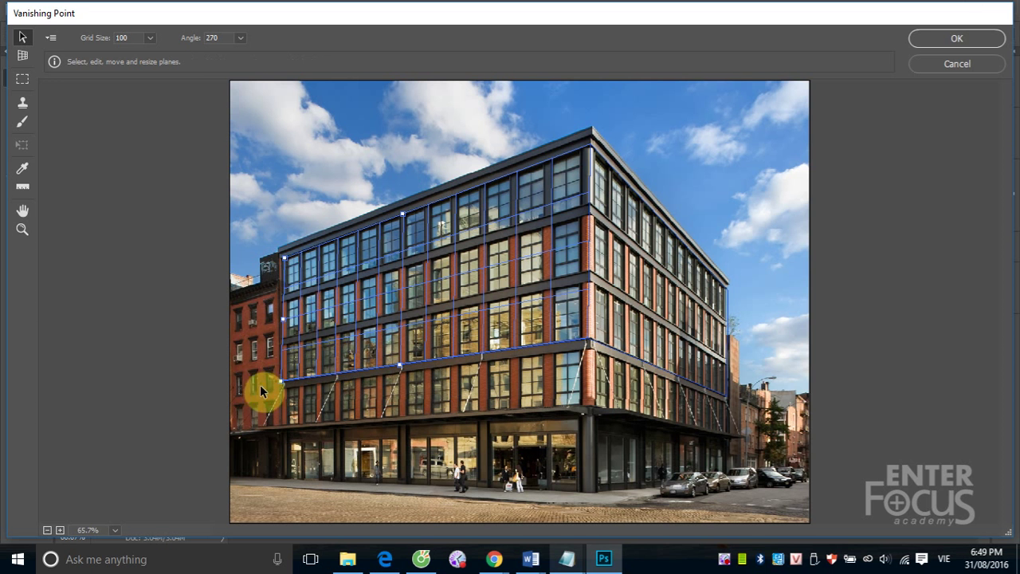
{"action": "left_click_drag", "start_coordinate": [280, 384], "coordinate": [285, 380]}
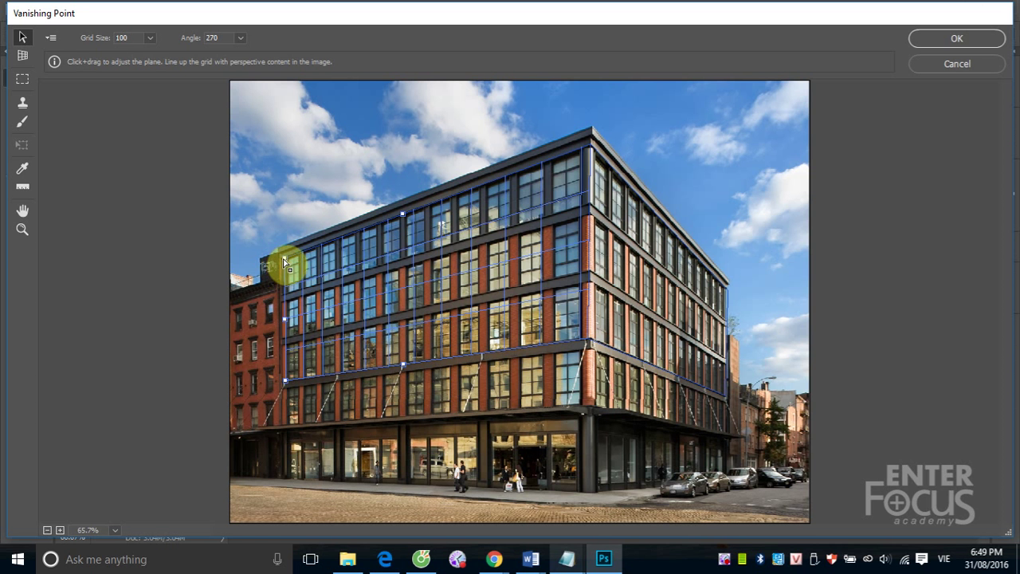
{"action": "left_click_drag", "start_coordinate": [283, 263], "coordinate": [280, 257]}
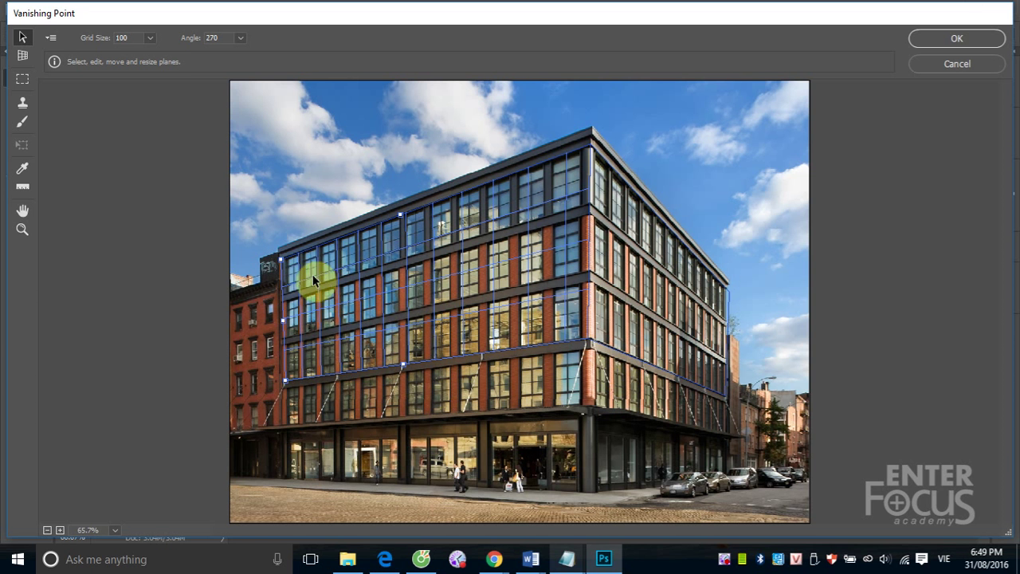
{"action": "left_click_drag", "start_coordinate": [280, 260], "coordinate": [331, 239]}
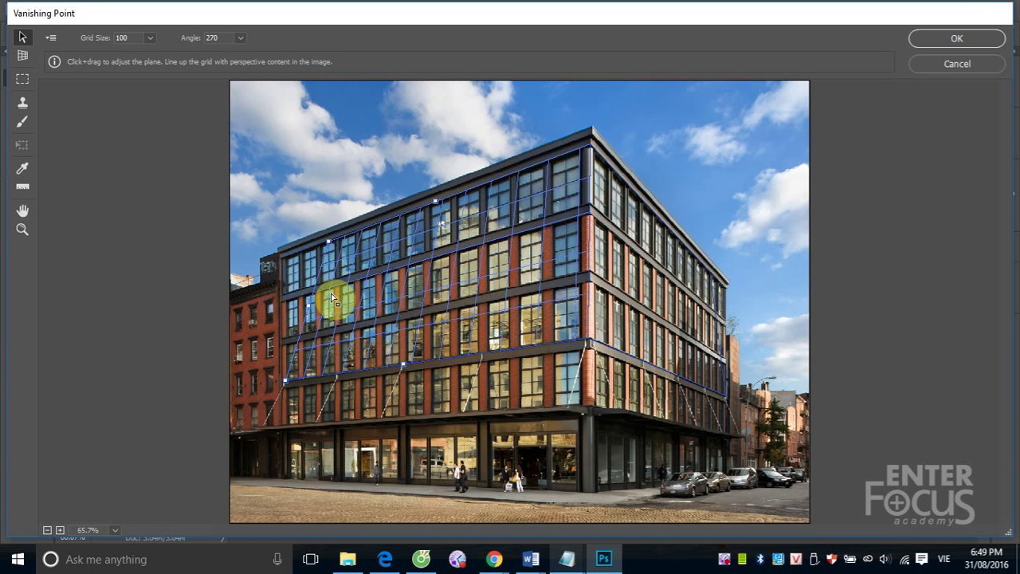
{"action": "left_click_drag", "start_coordinate": [329, 203], "coordinate": [228, 136]}
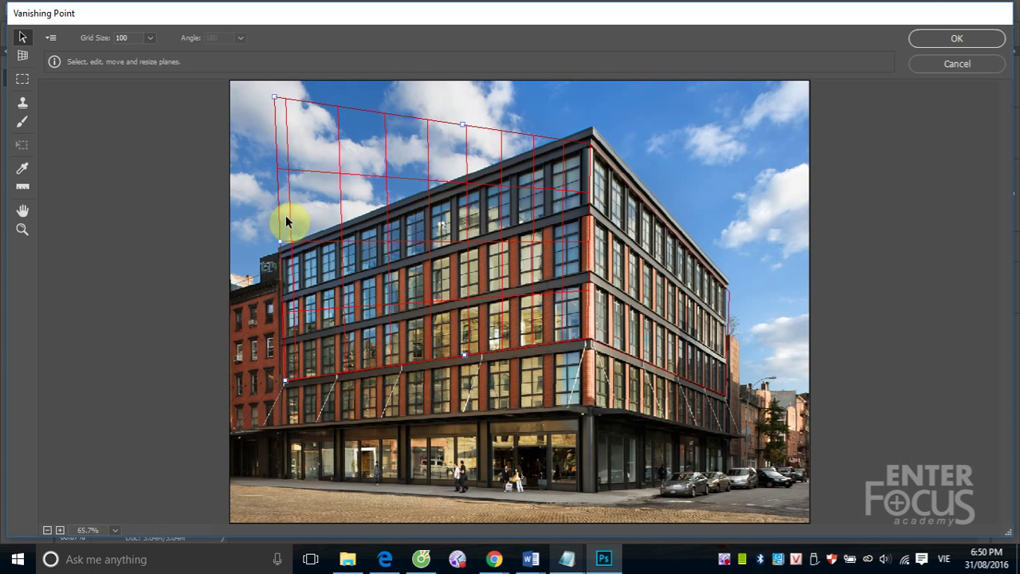
{"action": "left_click_drag", "start_coordinate": [275, 97], "coordinate": [288, 260]}
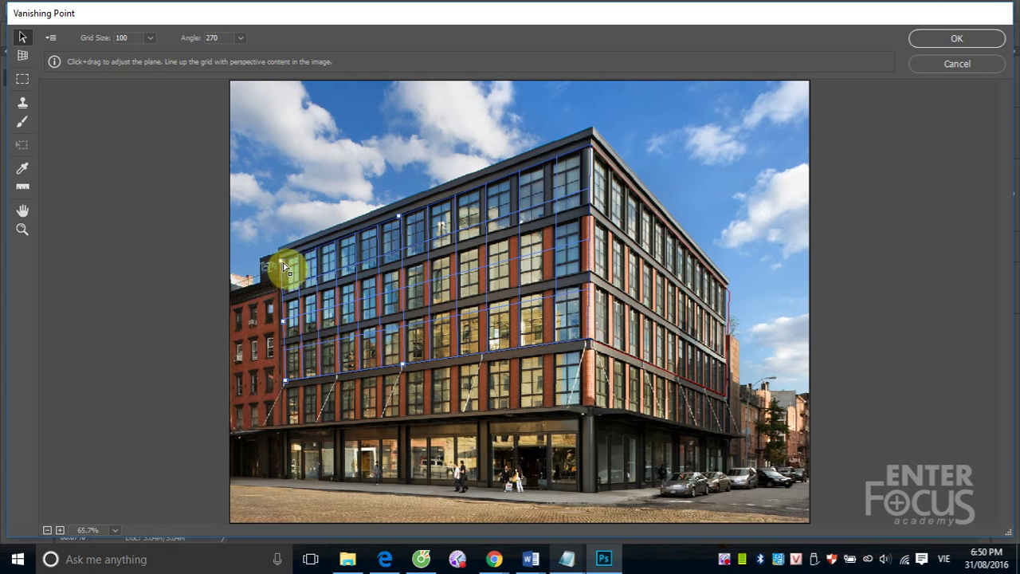
{"action": "left_click_drag", "start_coordinate": [287, 266], "coordinate": [286, 261]}
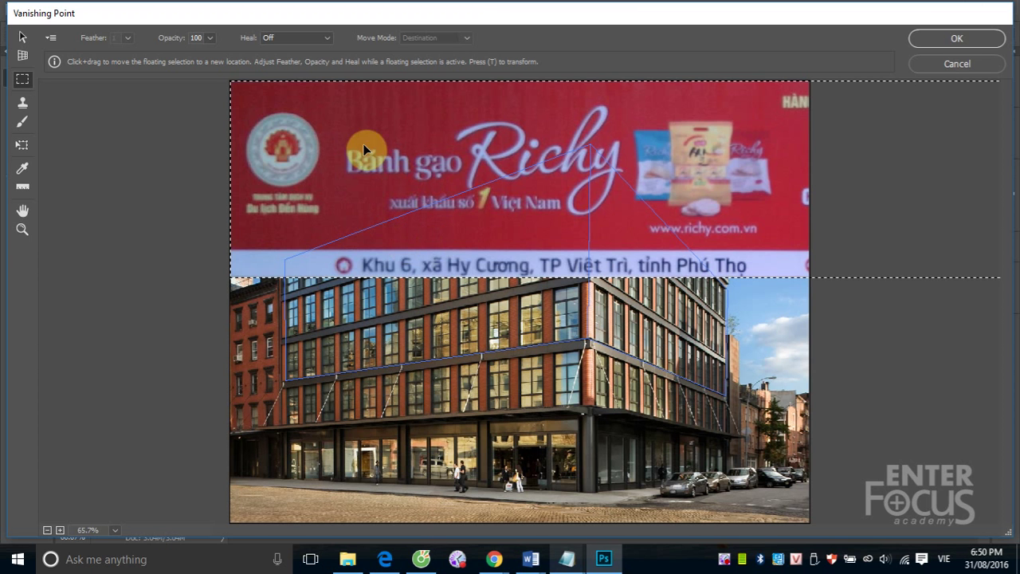
Step: Drag the pasted Richy banner onto the plane, inspect the grid, then cancel without applying
{"action": "left_click_drag", "start_coordinate": [332, 138], "coordinate": [376, 279]}
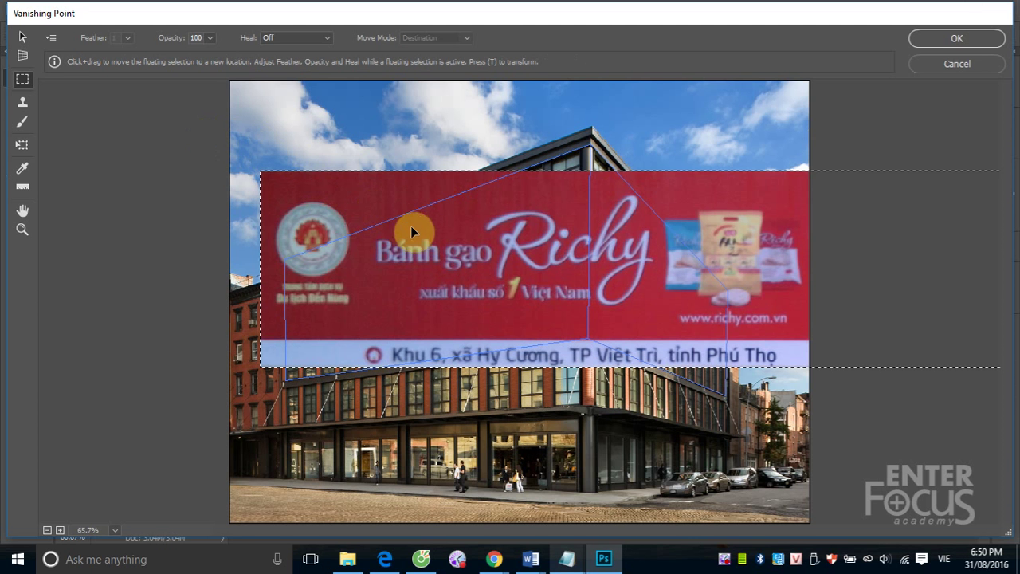
{"action": "left_click", "coordinate": [478, 234]}
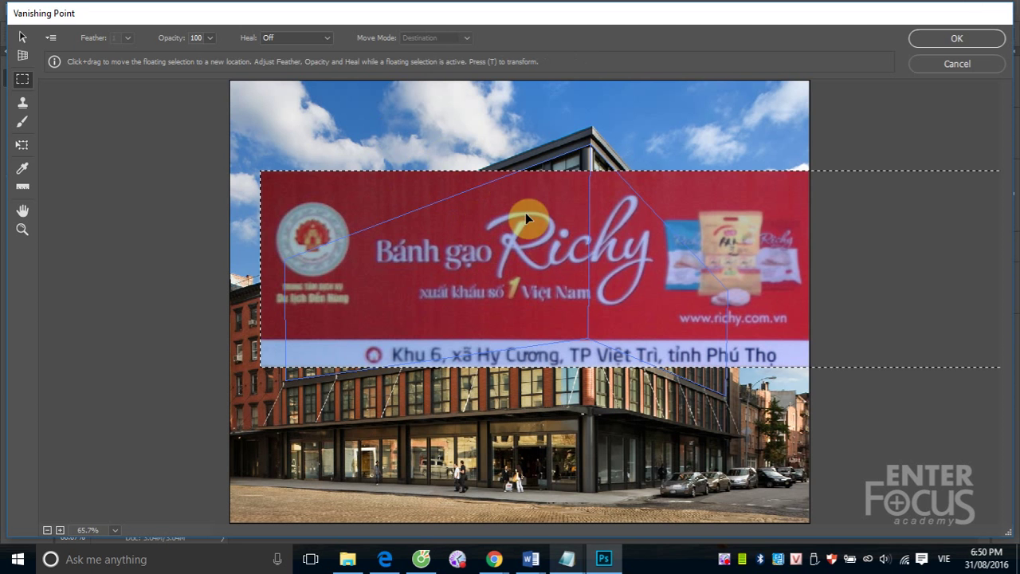
{"action": "left_click", "coordinate": [23, 37]}
{"action": "left_click", "coordinate": [358, 192]}
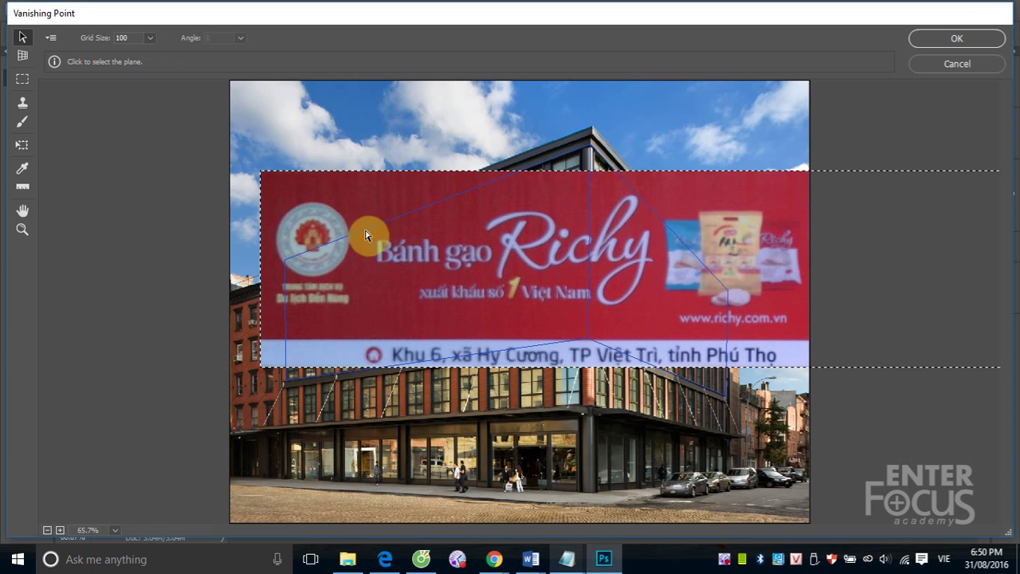
{"action": "left_click", "coordinate": [318, 273]}
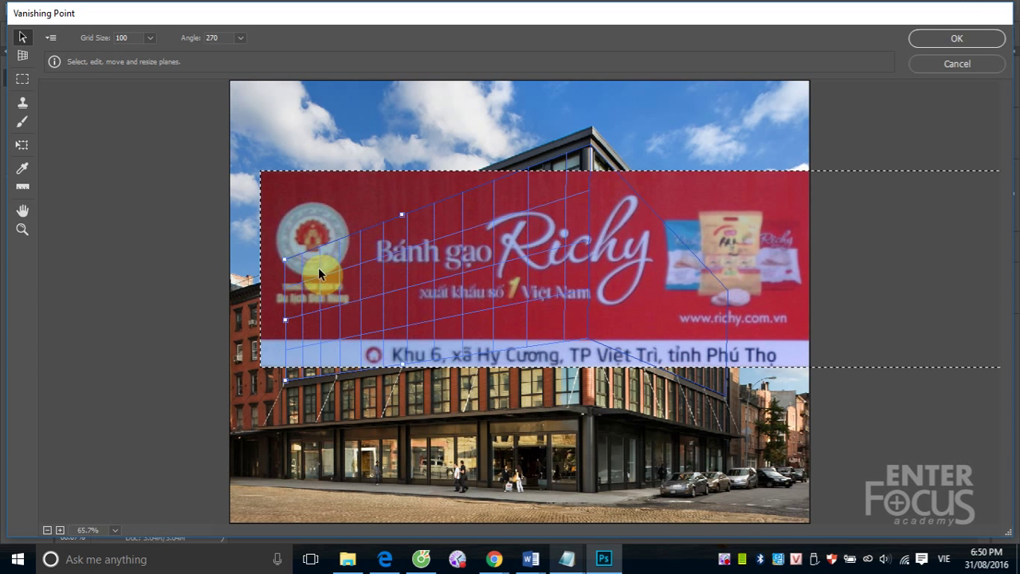
{"action": "left_click", "coordinate": [279, 199]}
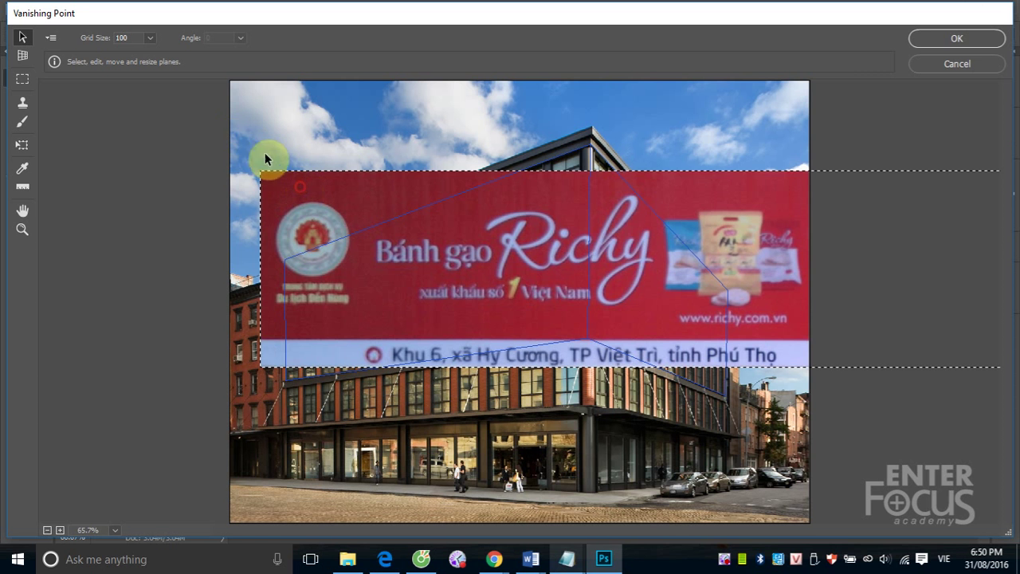
{"action": "left_click", "coordinate": [960, 65]}
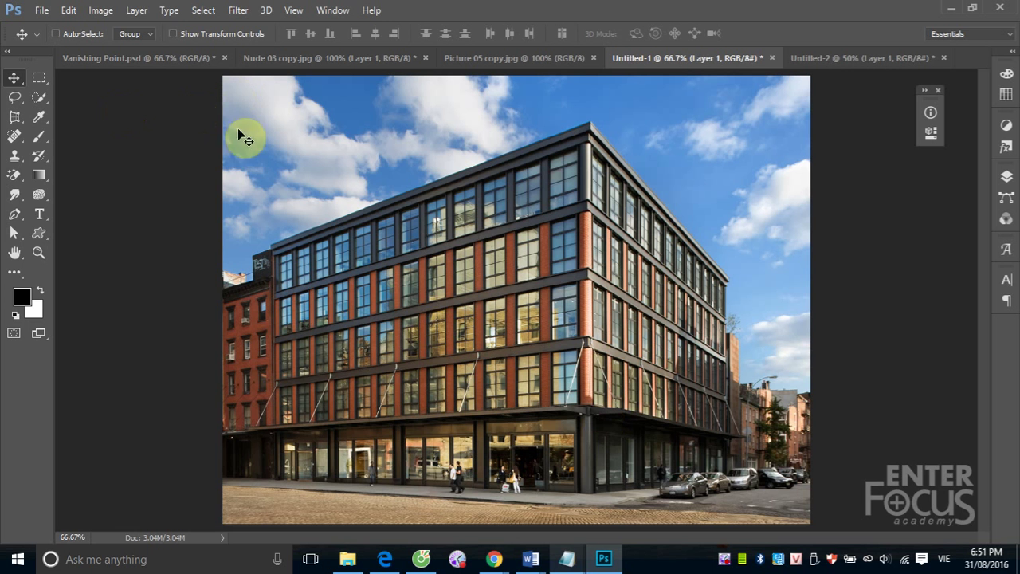
Step: Scale the banner in Untitled-2 to about 60% with Free Transform and commit
{"action": "left_click", "coordinate": [858, 63]}
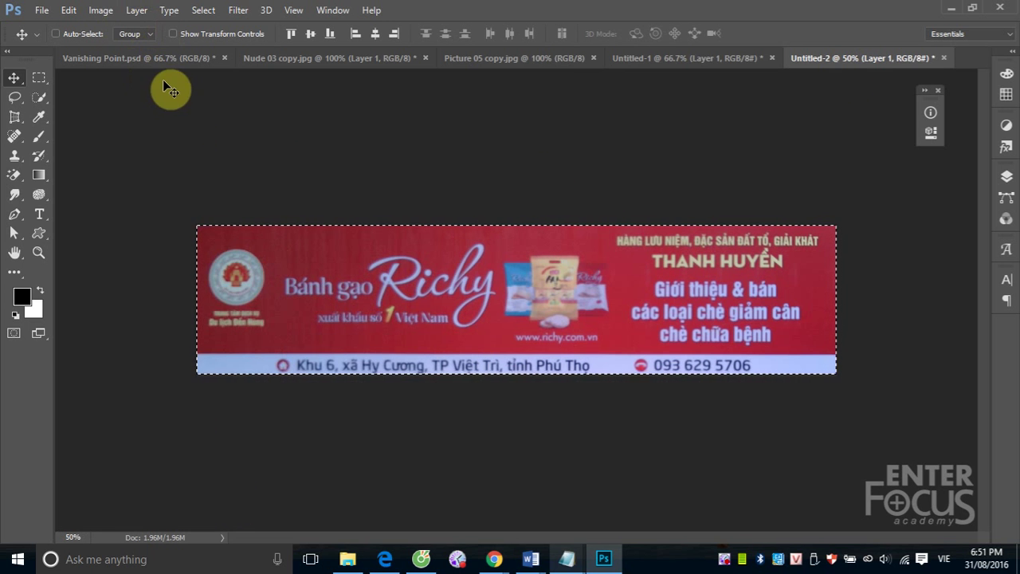
{"action": "key", "text": "ctrl+t"}
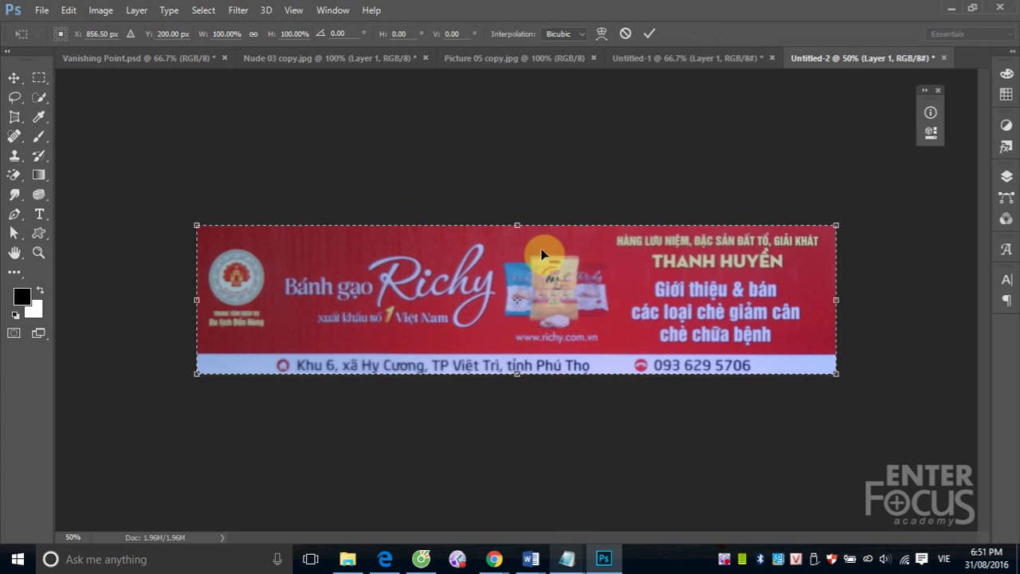
{"action": "left_click_drag", "start_coordinate": [834, 226], "coordinate": [681, 299]}
{"action": "key", "text": "Return"}
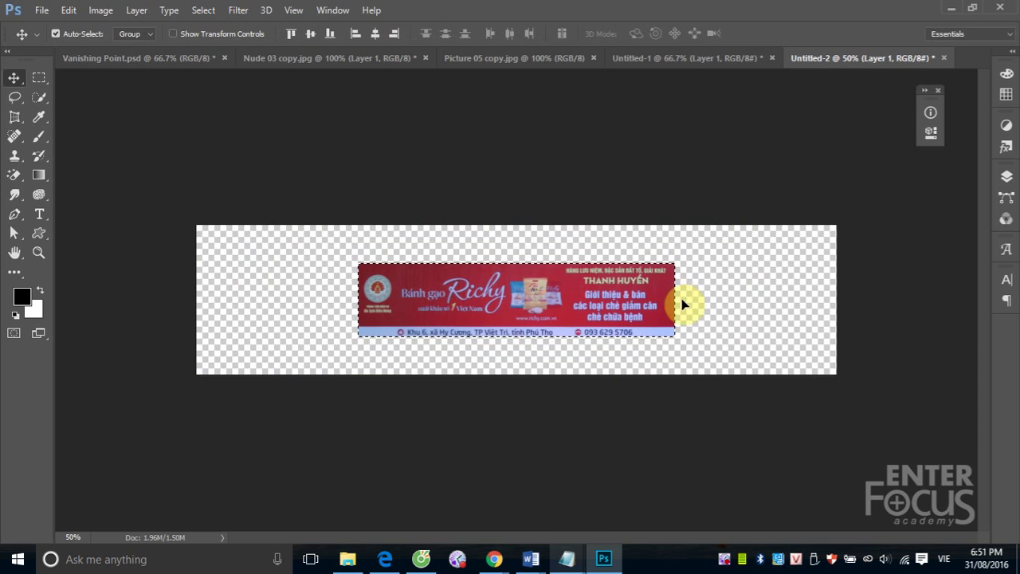
{"action": "left_click", "coordinate": [629, 57]}
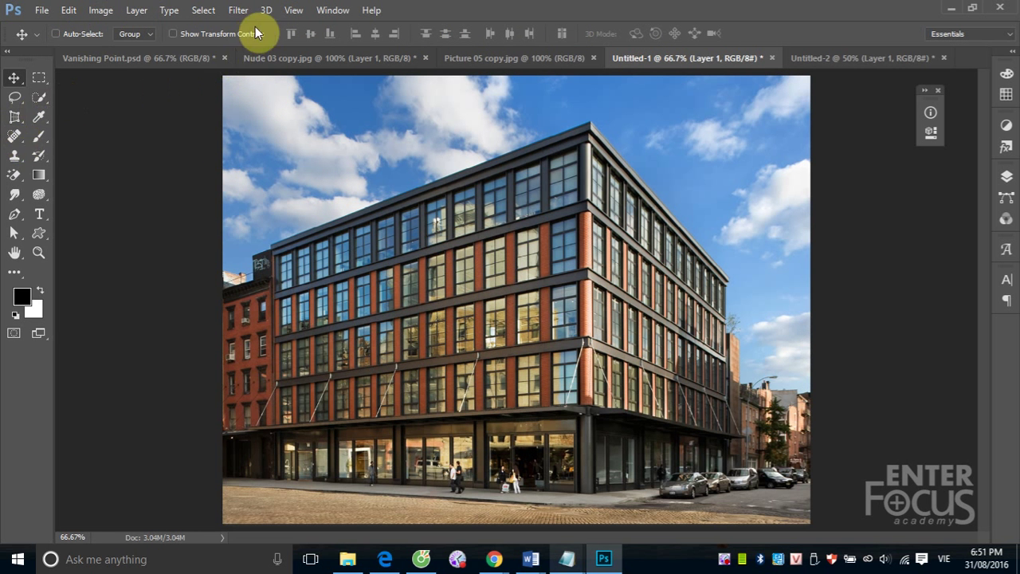
Step: Reopen Vanishing Point on Untitled-1 and place a four-corner plane over the right facade
{"action": "left_click", "coordinate": [239, 10]}
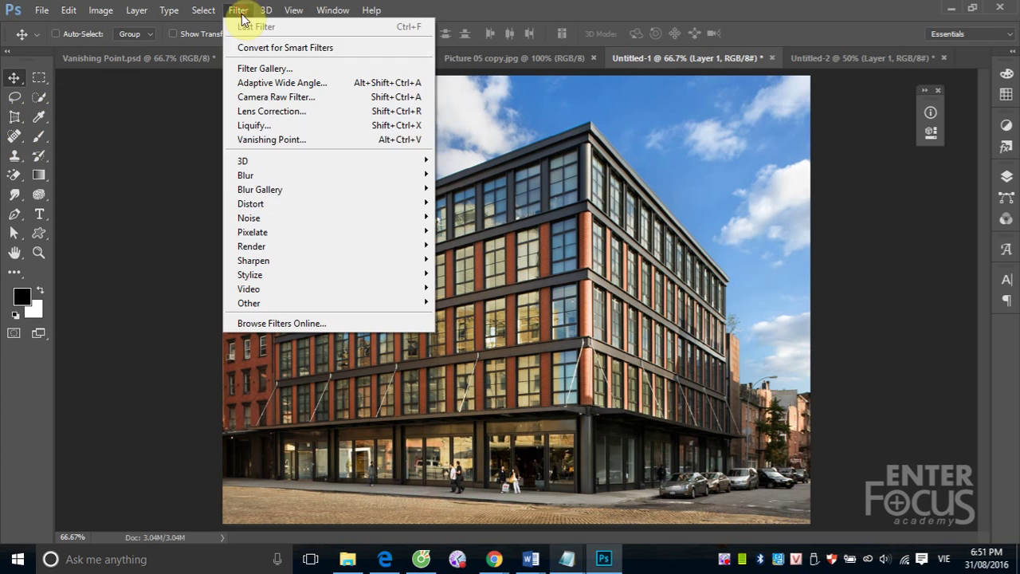
{"action": "left_click", "coordinate": [283, 136]}
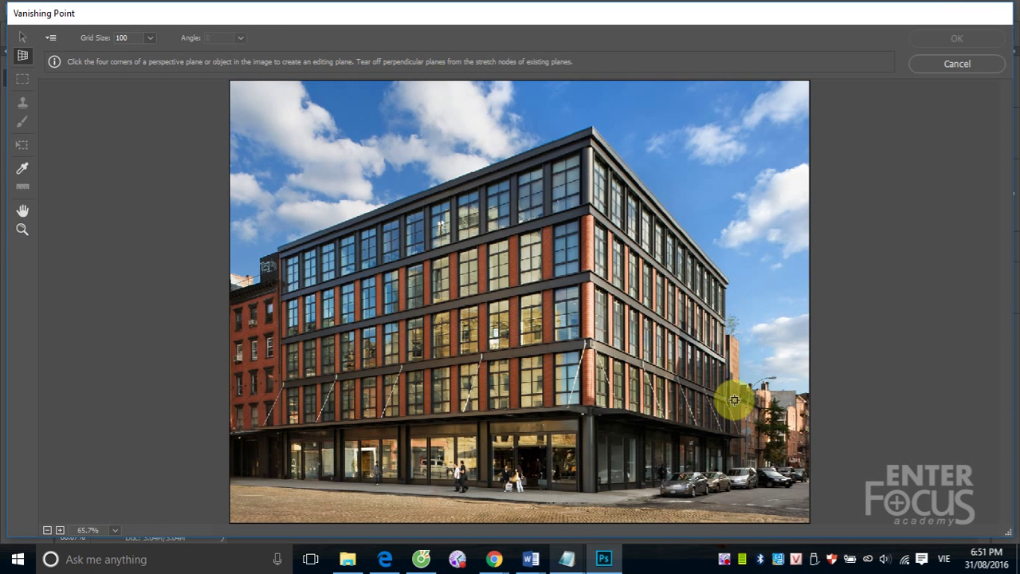
{"action": "left_click", "coordinate": [724, 393]}
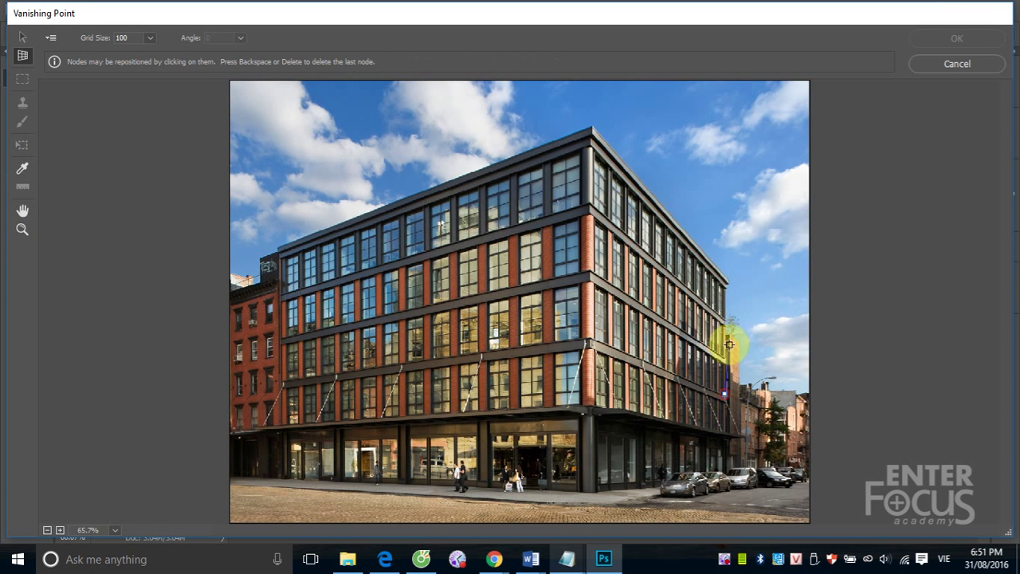
{"action": "left_click", "coordinate": [724, 284]}
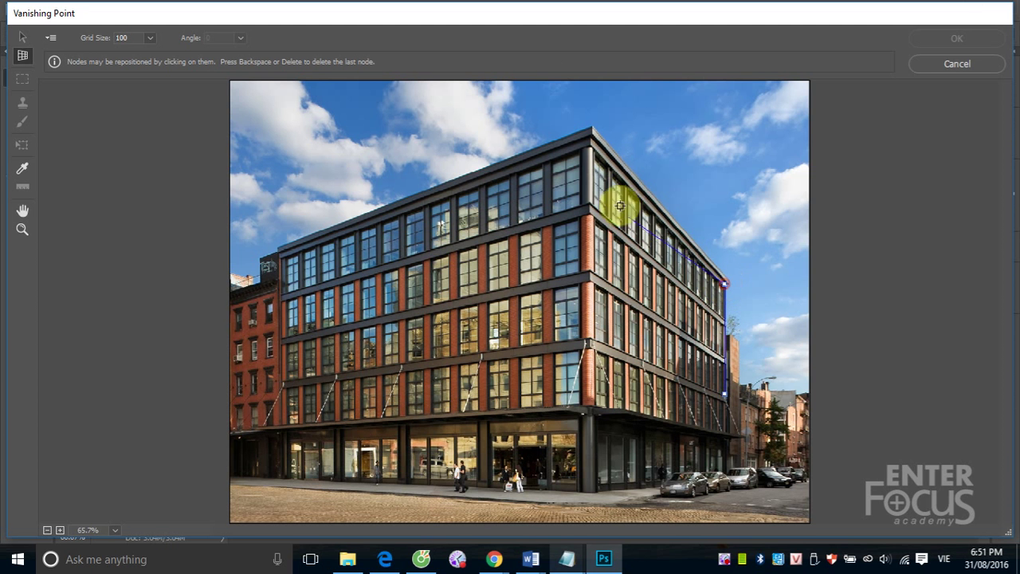
{"action": "left_click", "coordinate": [589, 147]}
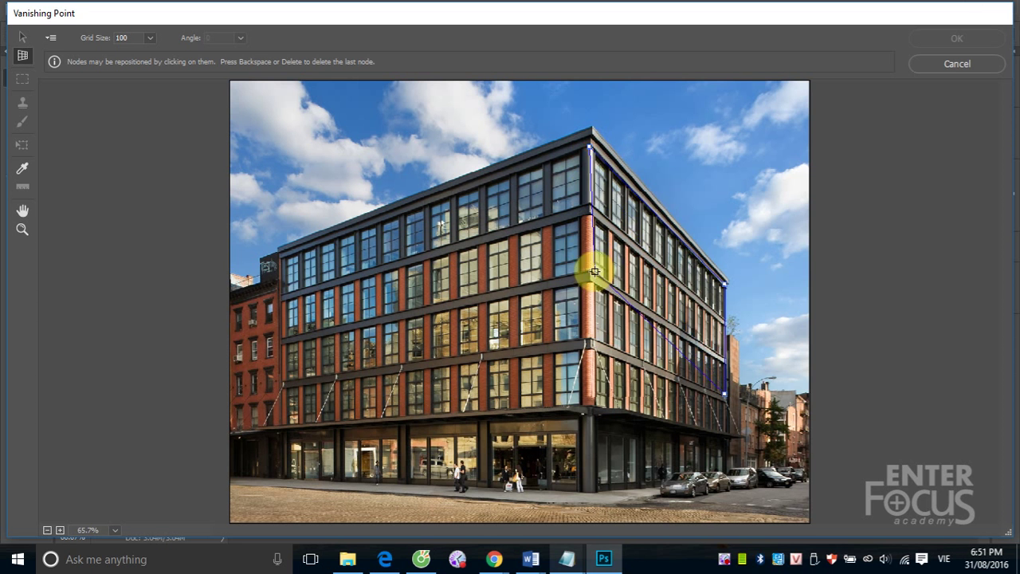
{"action": "left_click", "coordinate": [591, 339]}
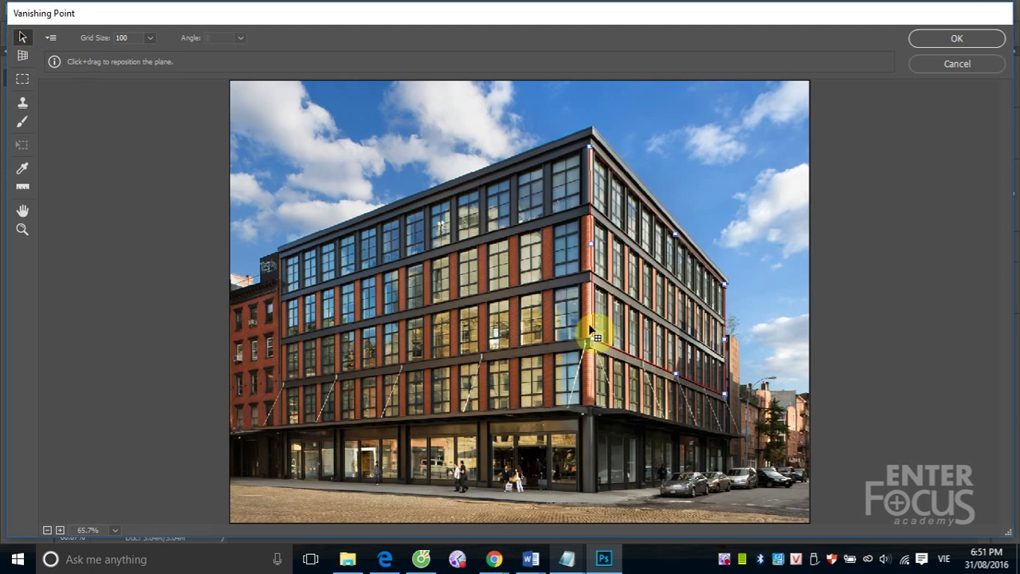
{"action": "left_click_drag", "start_coordinate": [593, 344], "coordinate": [587, 341]}
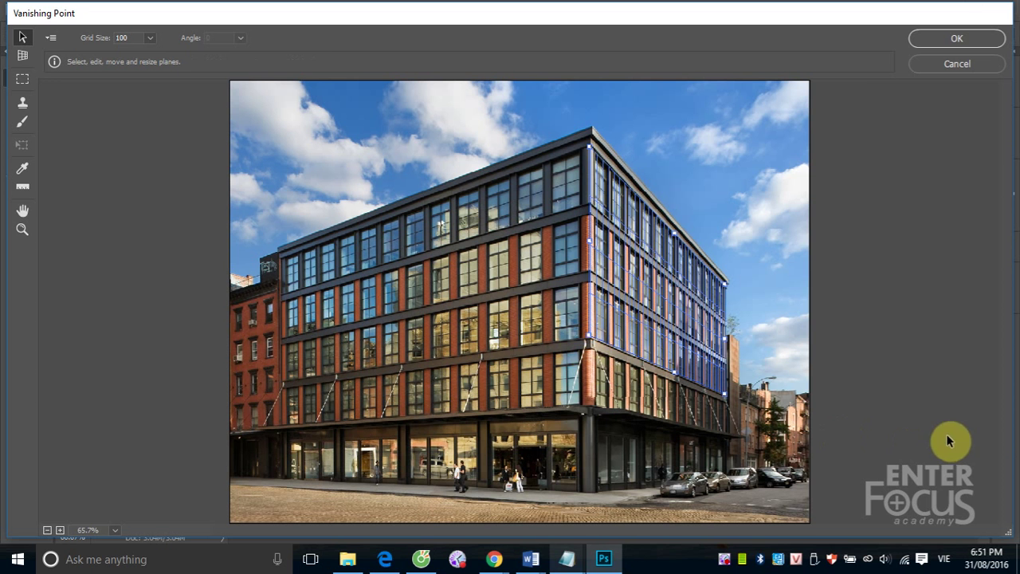
{"action": "left_click", "coordinate": [761, 196]}
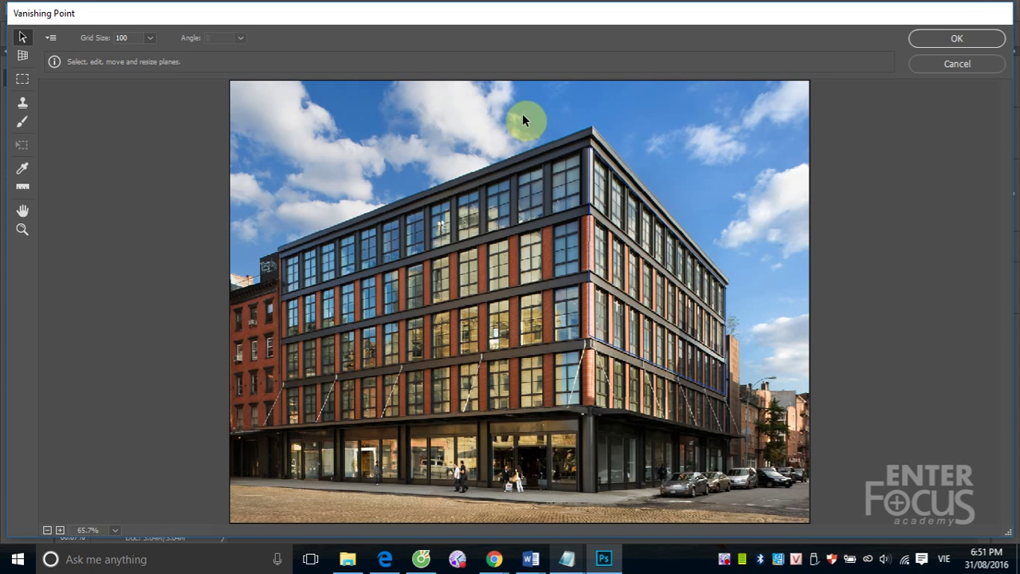
Step: Paste the Richy banner in Vanishing Point and drop it onto the right facade plane
{"action": "key", "text": "ctrl+v"}
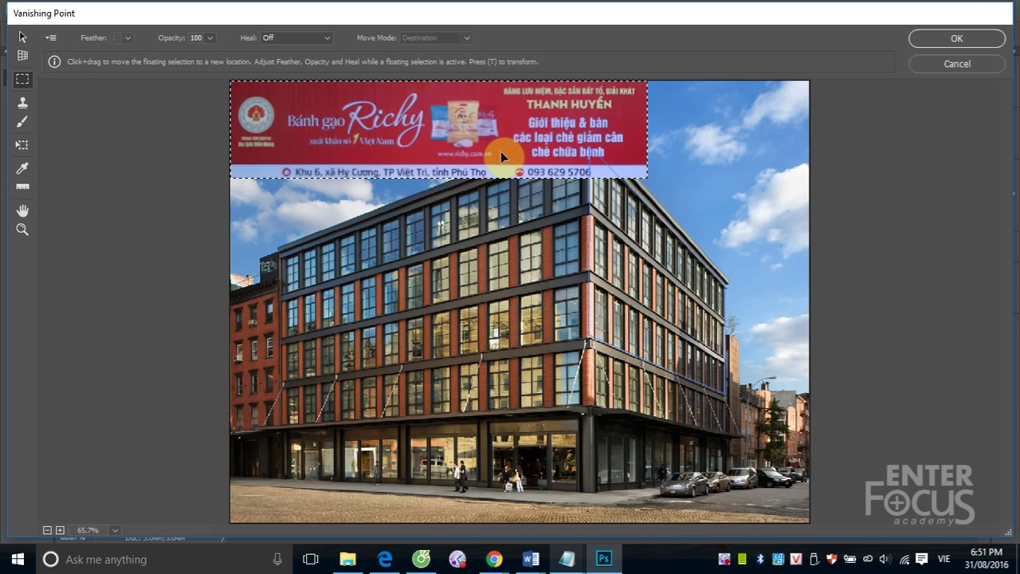
{"action": "mouse_move", "coordinate": [500, 152]}
{"action": "left_mouse_down"}
{"action": "mouse_move", "coordinate": [601, 297]}
{"action": "mouse_move", "coordinate": [633, 304]}
{"action": "mouse_move", "coordinate": [630, 277]}
{"action": "mouse_move", "coordinate": [651, 305]}
{"action": "mouse_move", "coordinate": [619, 240]}
{"action": "mouse_move", "coordinate": [671, 329]}
{"action": "mouse_move", "coordinate": [653, 335]}
{"action": "mouse_move", "coordinate": [666, 262]}
{"action": "mouse_move", "coordinate": [647, 277]}
{"action": "mouse_move", "coordinate": [610, 216]}
{"action": "left_mouse_up"}
{"action": "left_click", "coordinate": [66, 135]}
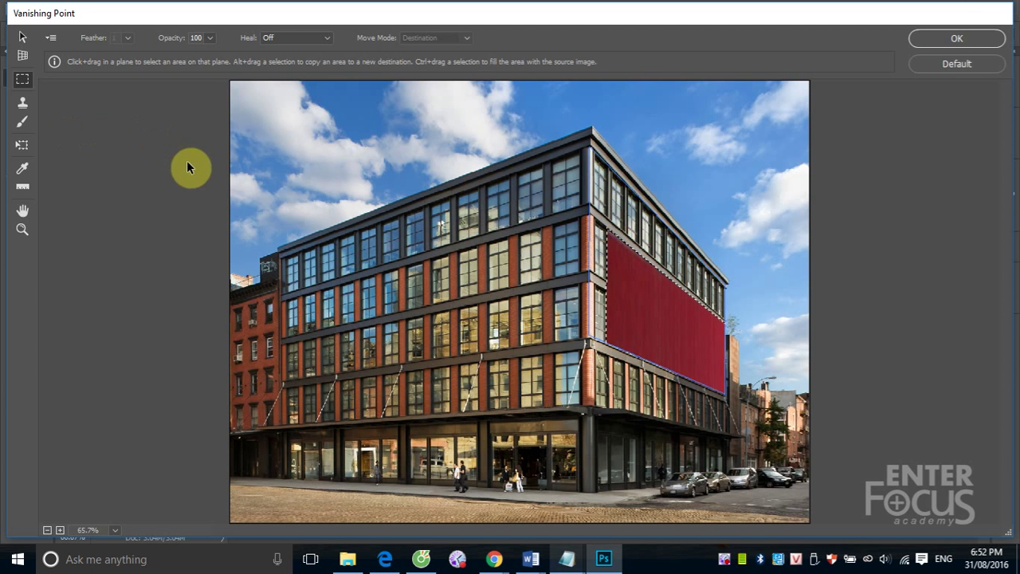
Step: Transform the banner to span the right facade's upper floors, then apply it to the photo
{"action": "key", "text": "t"}
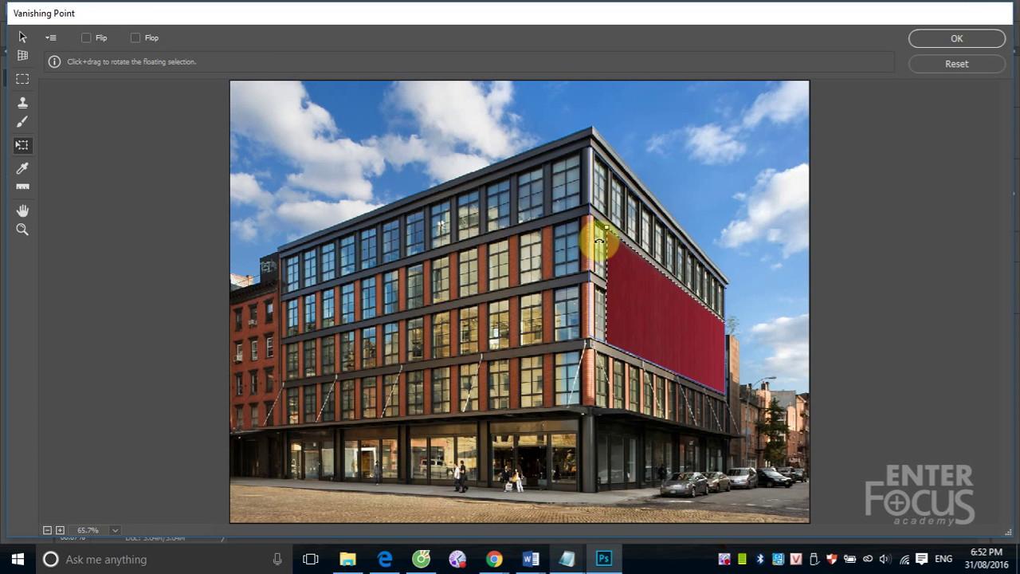
{"action": "left_click_drag", "start_coordinate": [606, 226], "coordinate": [637, 310]}
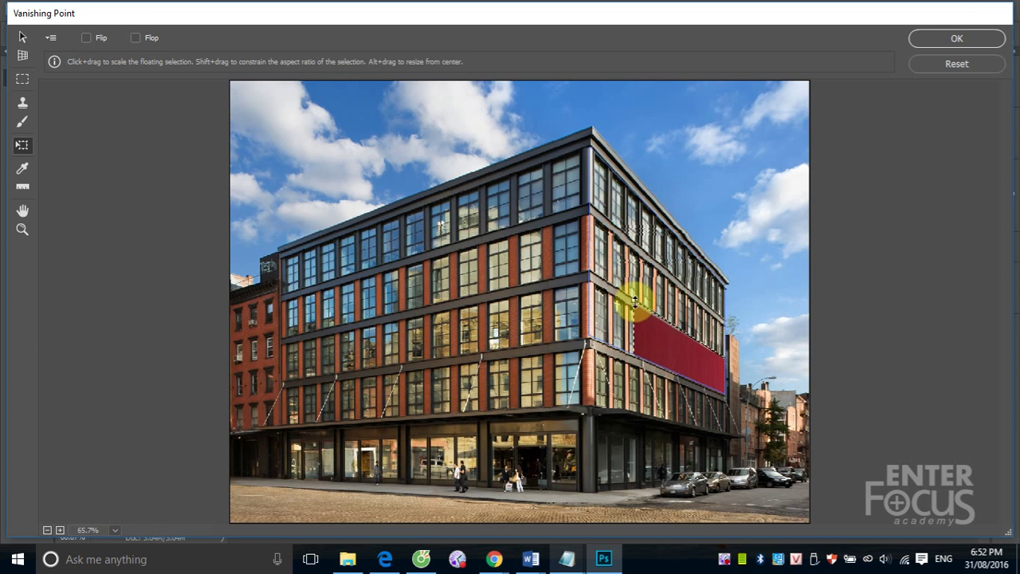
{"action": "left_click_drag", "start_coordinate": [661, 342], "coordinate": [630, 212]}
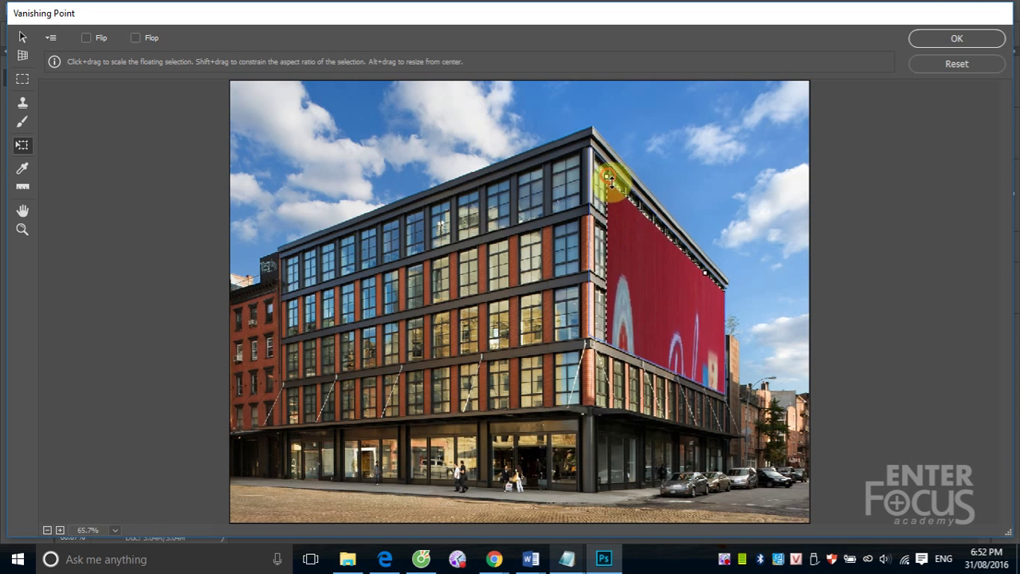
{"action": "mouse_move", "coordinate": [608, 179]}
{"action": "left_mouse_down"}
{"action": "mouse_move", "coordinate": [657, 319]}
{"action": "mouse_move", "coordinate": [609, 183]}
{"action": "left_mouse_up"}
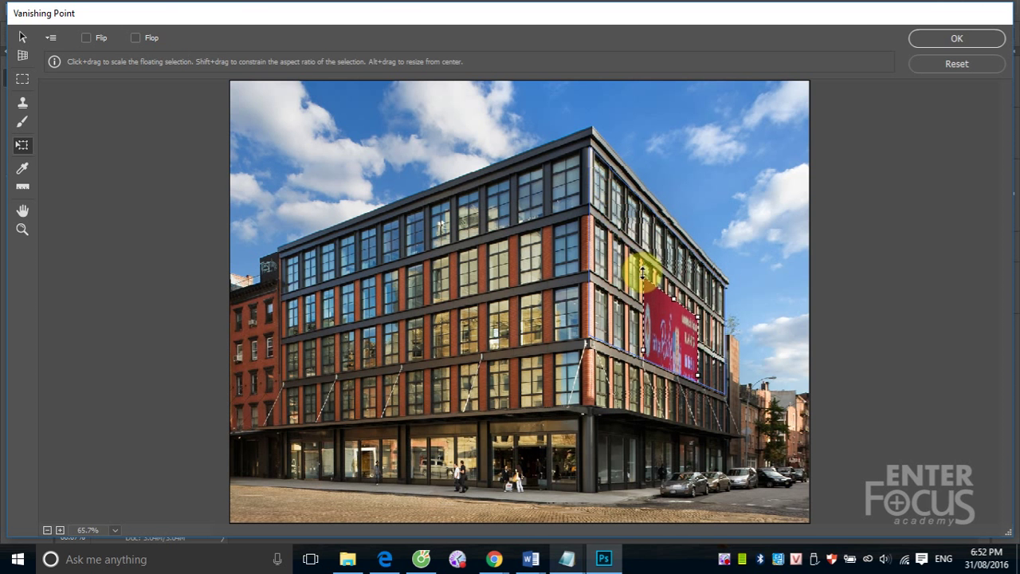
{"action": "left_click_drag", "start_coordinate": [610, 184], "coordinate": [618, 211]}
{"action": "left_click_drag", "start_coordinate": [670, 297], "coordinate": [650, 253]}
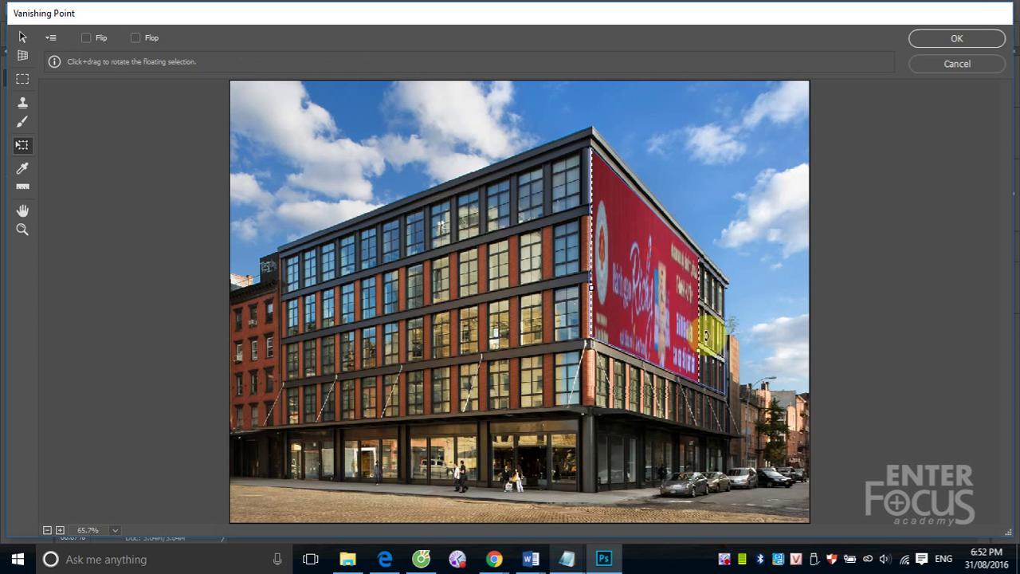
{"action": "left_click_drag", "start_coordinate": [698, 350], "coordinate": [722, 352]}
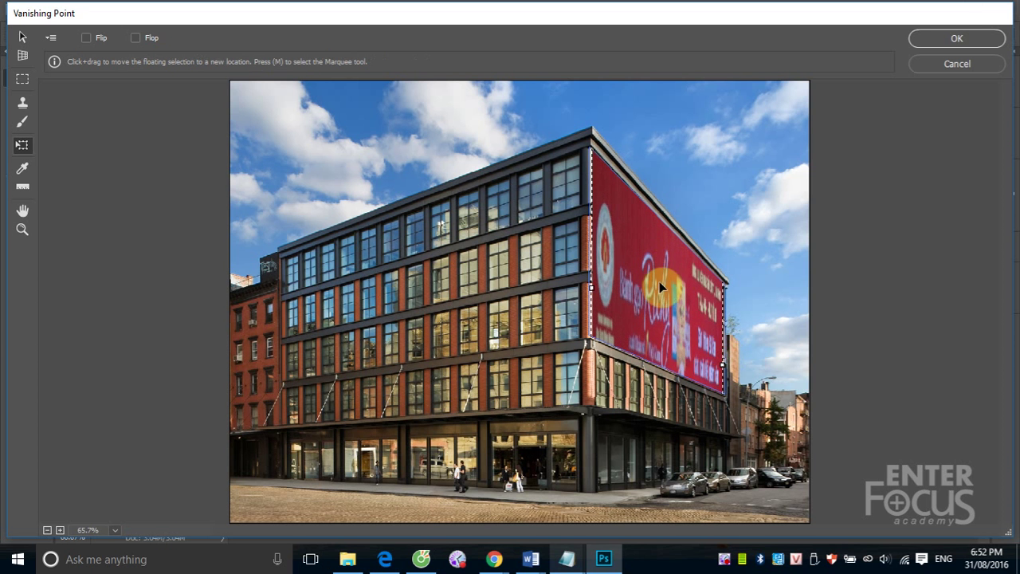
{"action": "left_click_drag", "start_coordinate": [659, 281], "coordinate": [662, 261]}
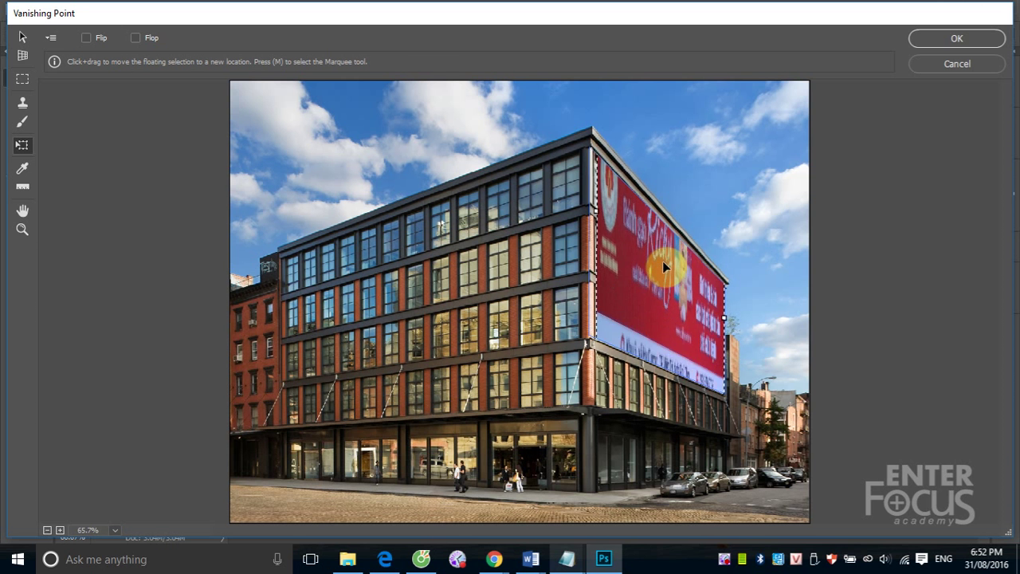
{"action": "left_click_drag", "start_coordinate": [662, 260], "coordinate": [660, 319]}
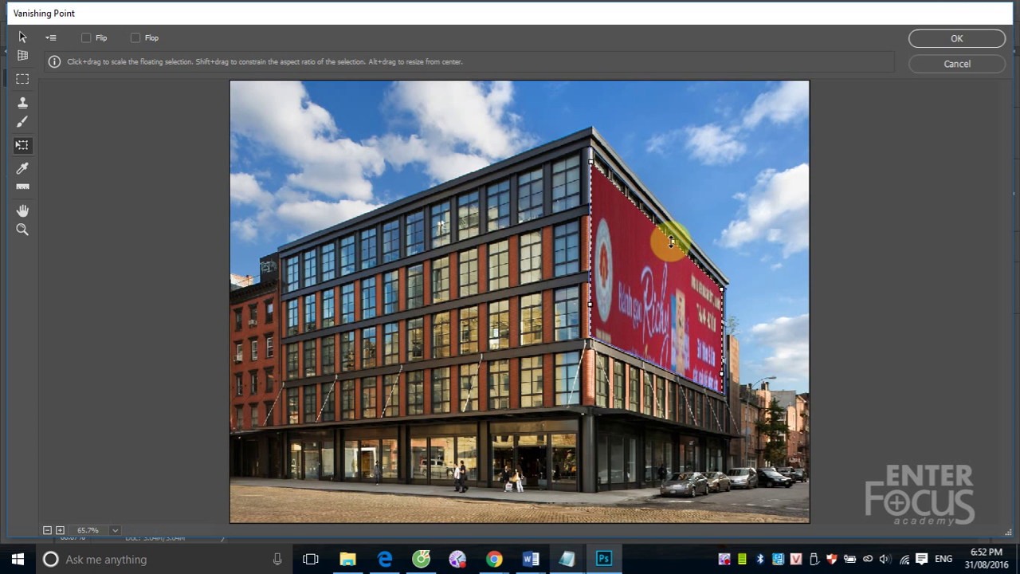
{"action": "mouse_move", "coordinate": [670, 241]}
{"action": "left_mouse_down"}
{"action": "mouse_move", "coordinate": [671, 357]}
{"action": "mouse_move", "coordinate": [667, 275]}
{"action": "mouse_move", "coordinate": [666, 320]}
{"action": "mouse_move", "coordinate": [666, 288]}
{"action": "left_mouse_up"}
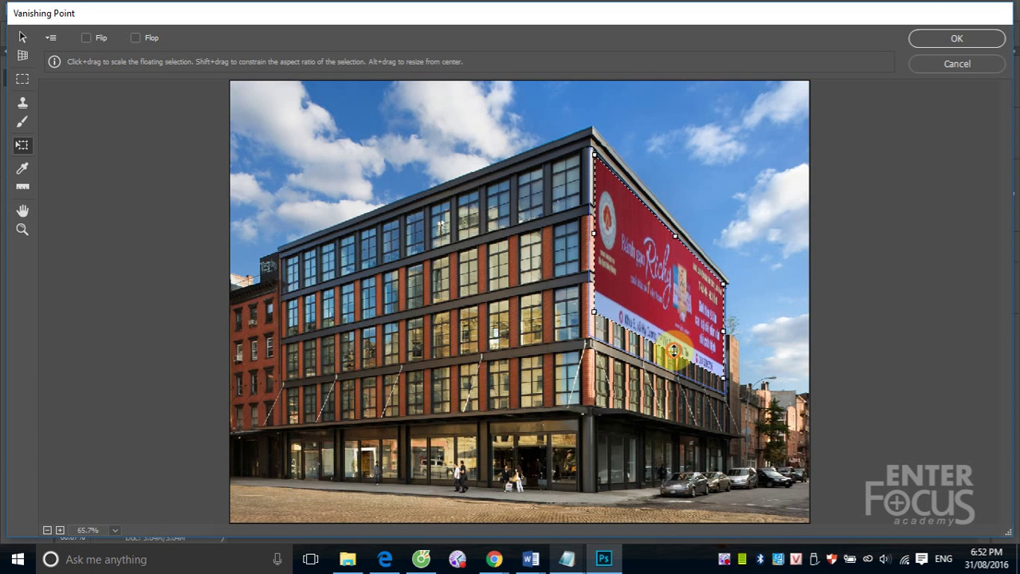
{"action": "left_click_drag", "start_coordinate": [673, 354], "coordinate": [661, 387]}
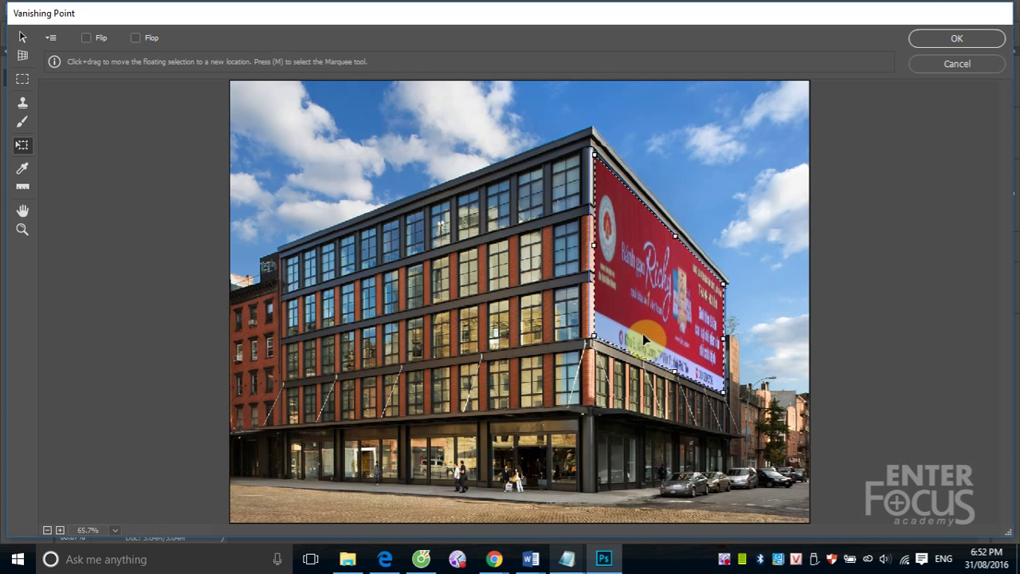
{"action": "key", "text": "Return"}
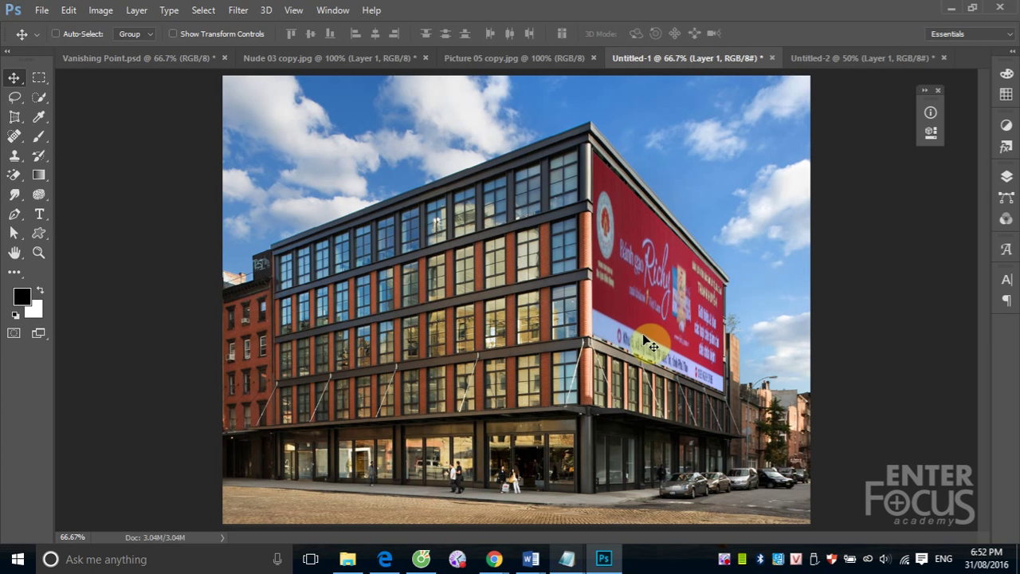
Step: Undo the right-wall banner and reopen Filter > Vanishing Point
{"action": "key", "text": "ctrl+z"}
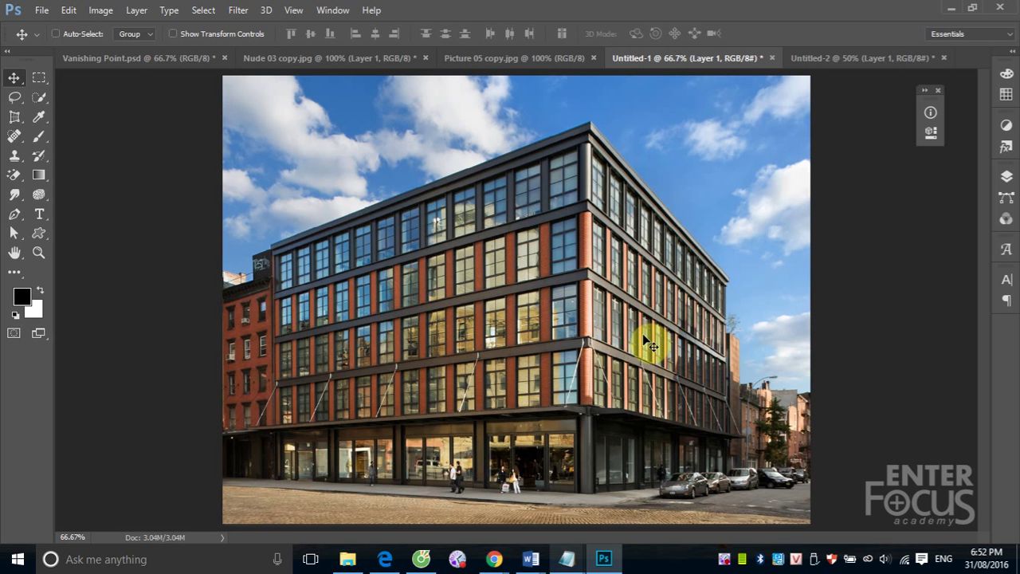
{"action": "left_click", "coordinate": [237, 9]}
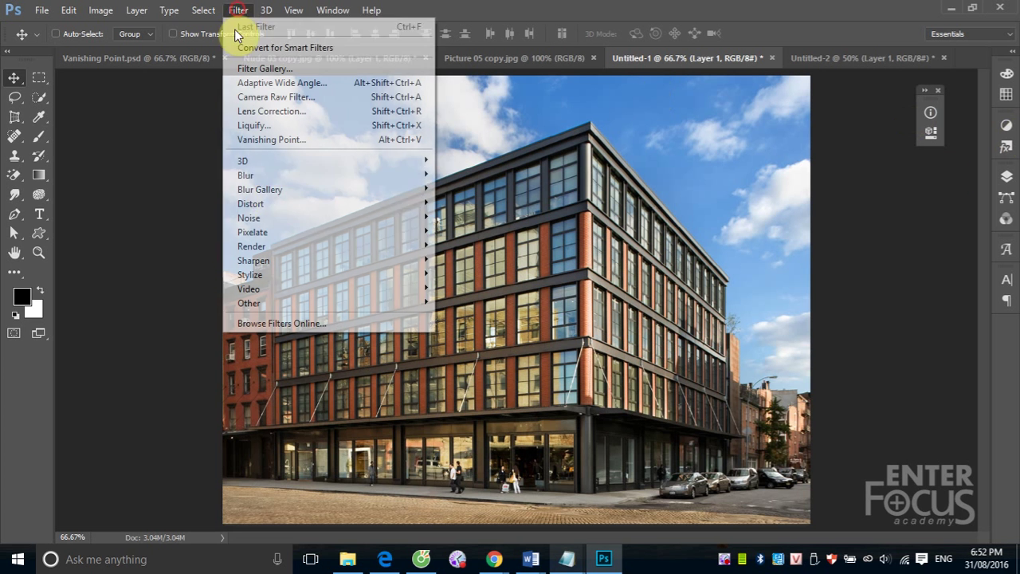
{"action": "left_click", "coordinate": [262, 139]}
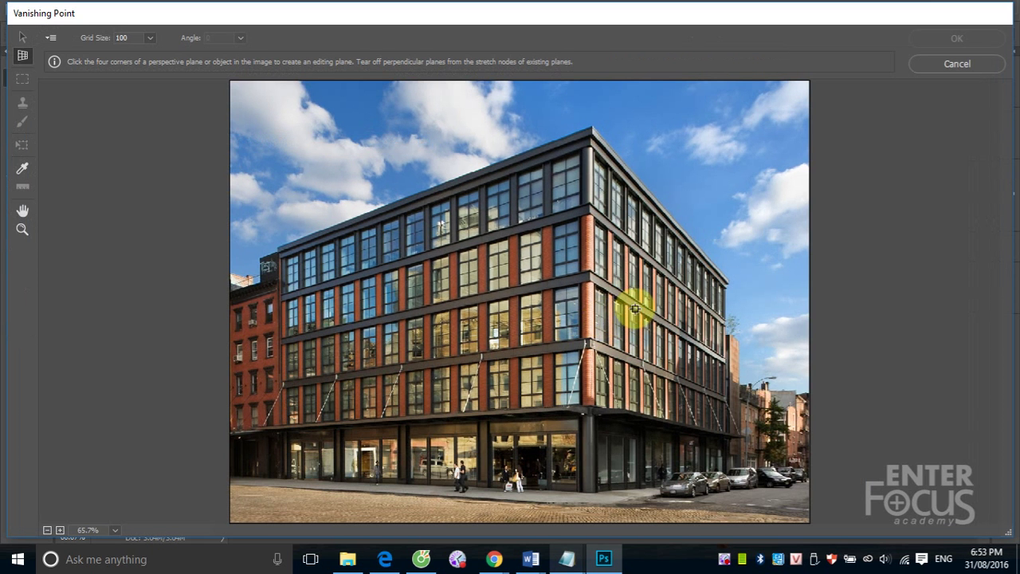
Step: Draw a first four-corner plane on the right facade, then delete the misplaced result
{"action": "left_click", "coordinate": [724, 392]}
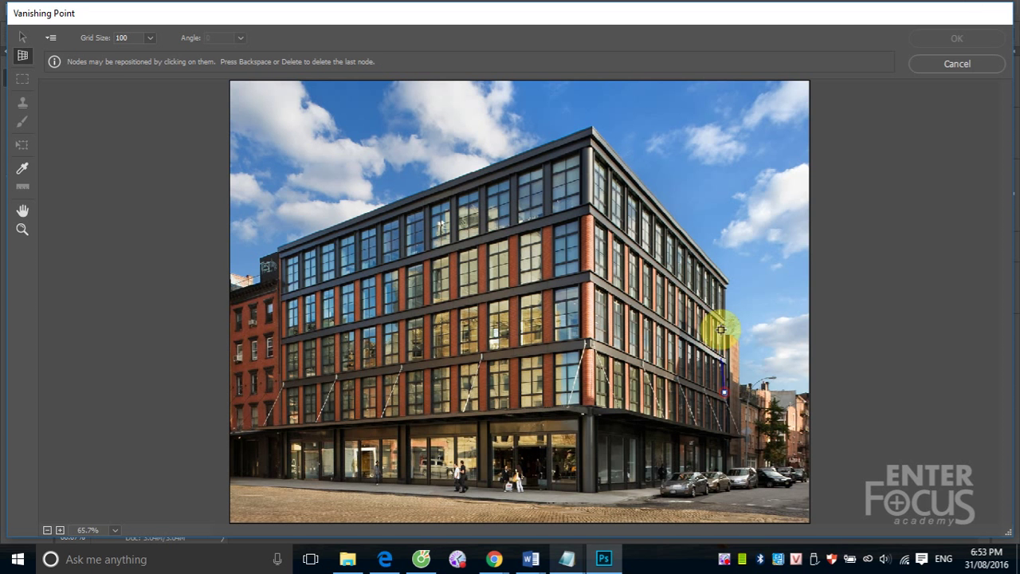
{"action": "left_click", "coordinate": [725, 288]}
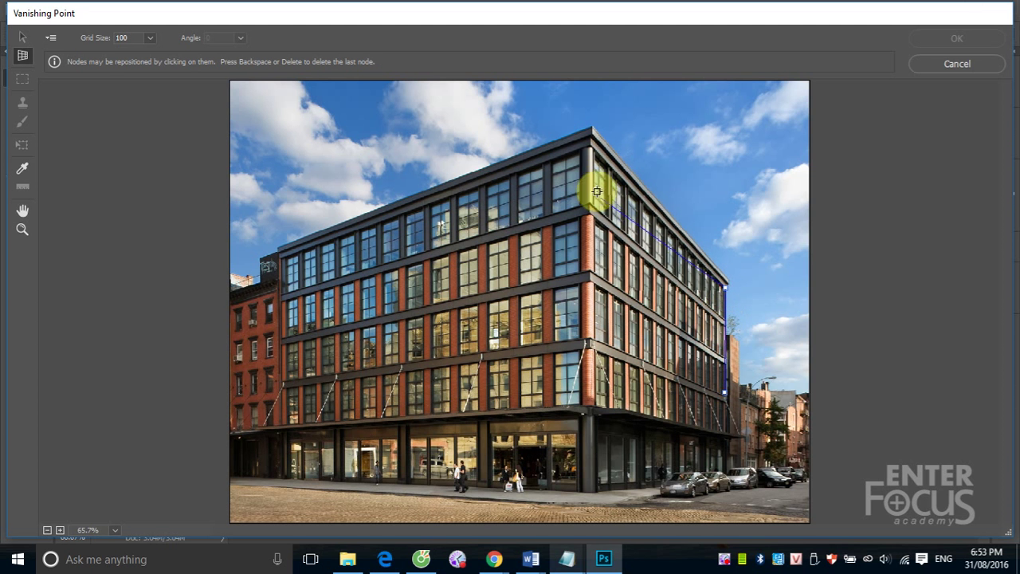
{"action": "left_click", "coordinate": [590, 148]}
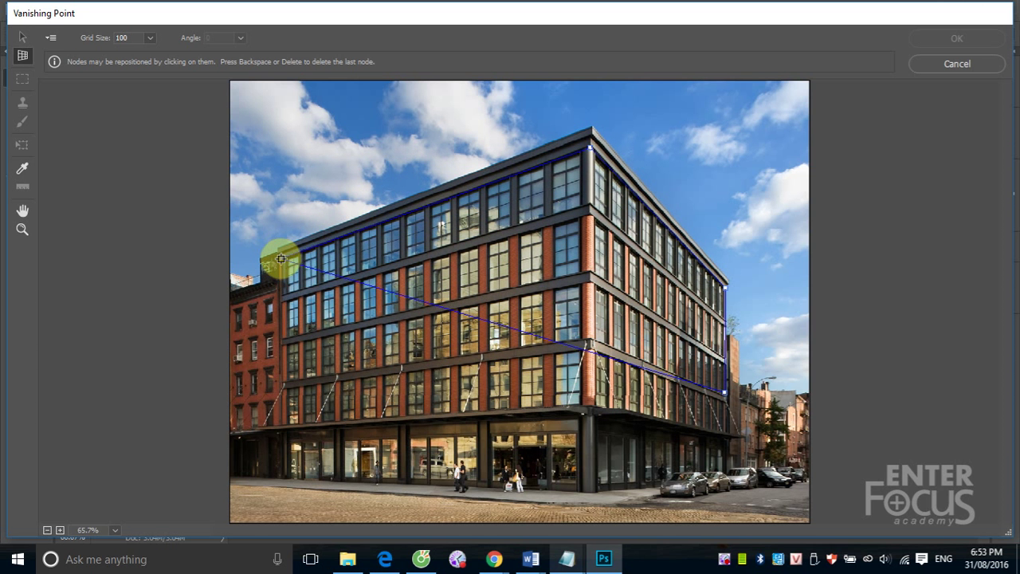
{"action": "left_click", "coordinate": [280, 259]}
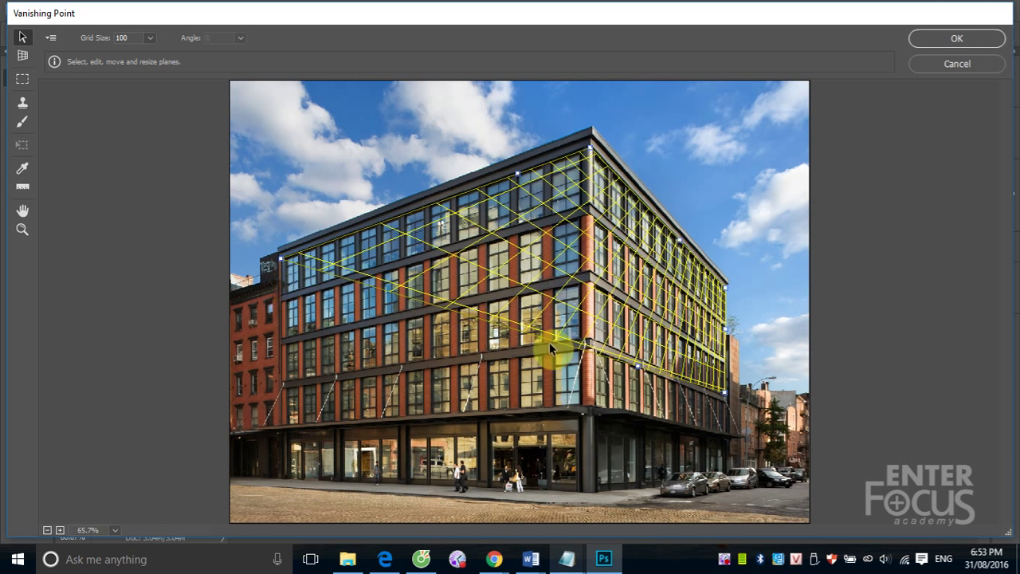
{"action": "key", "text": "BackSpace"}
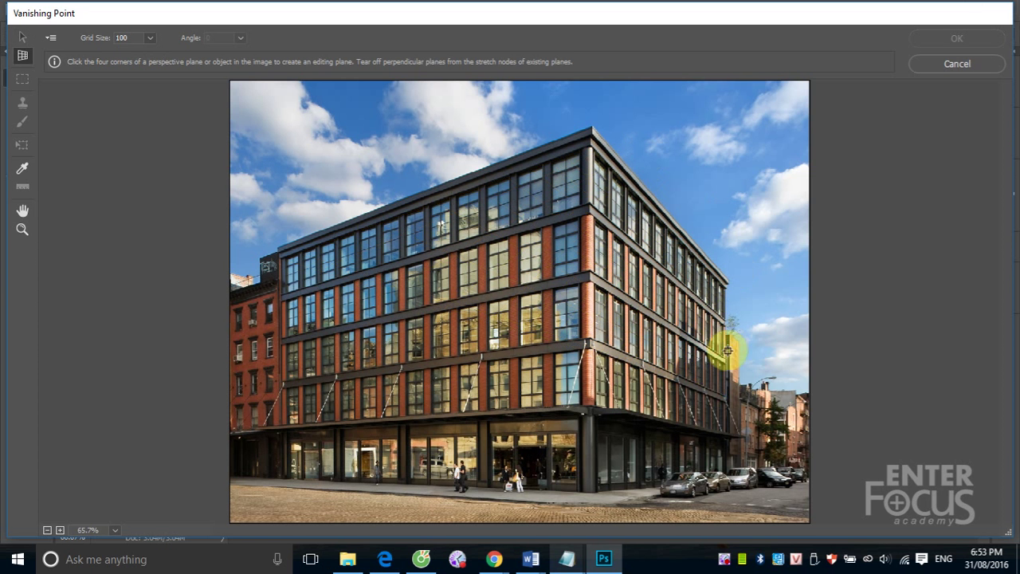
Step: Redraw the right facade plane and nudge its corners until the grid is valid
{"action": "left_click", "coordinate": [723, 393]}
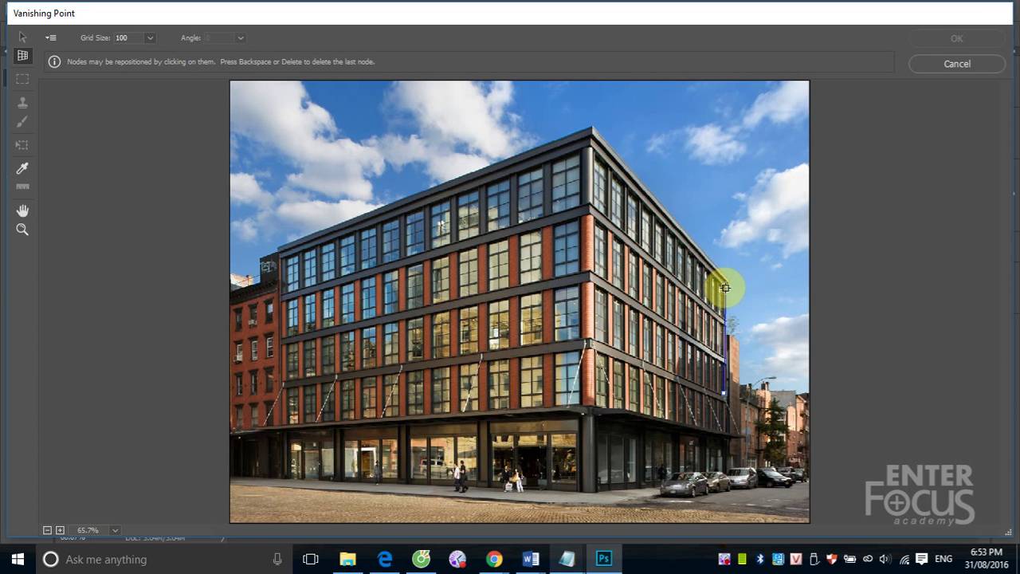
{"action": "left_click", "coordinate": [725, 288]}
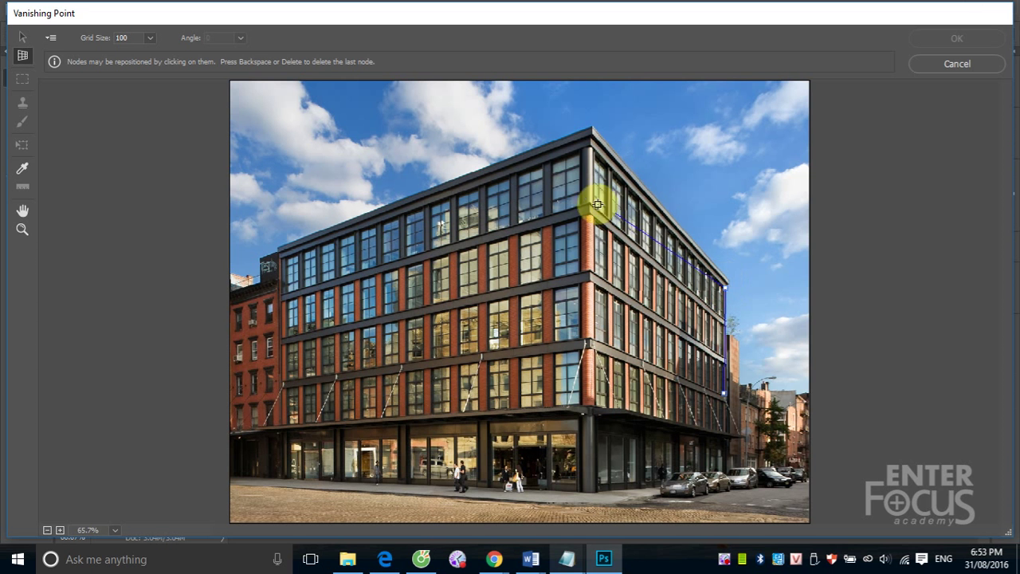
{"action": "left_click", "coordinate": [590, 149]}
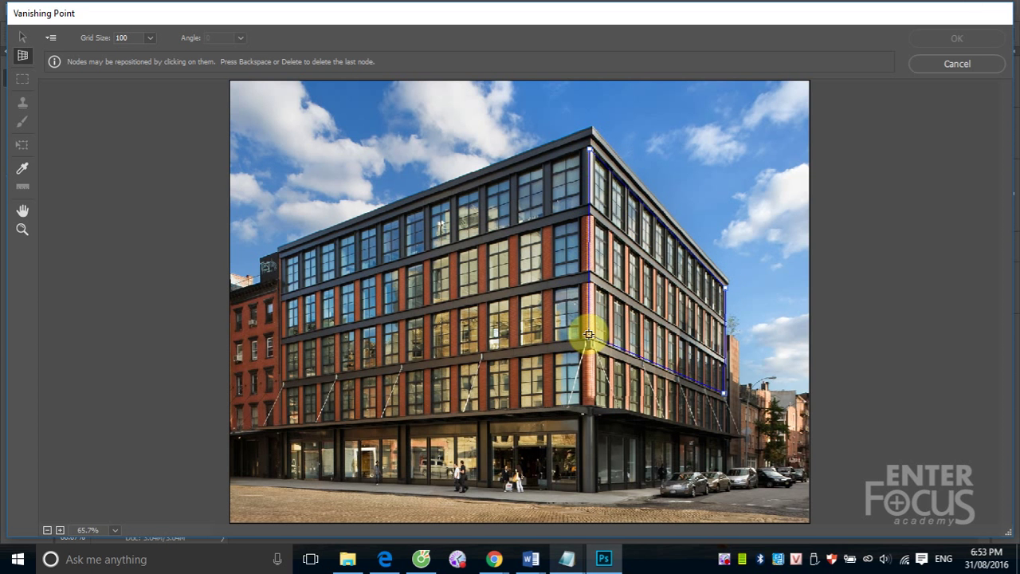
{"action": "left_click", "coordinate": [590, 338]}
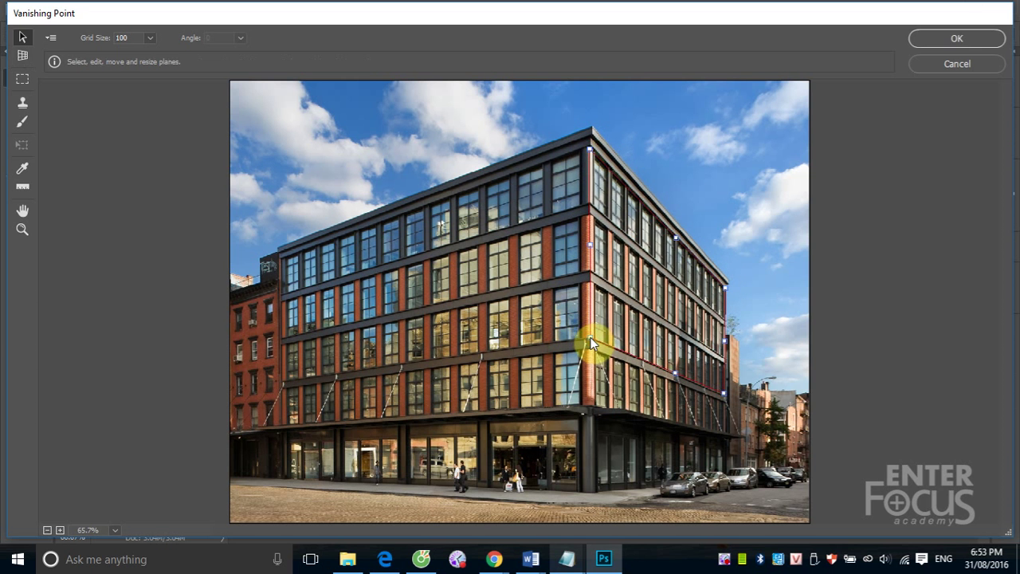
{"action": "left_click", "coordinate": [22, 37]}
{"action": "left_click_drag", "start_coordinate": [590, 340], "coordinate": [585, 334]}
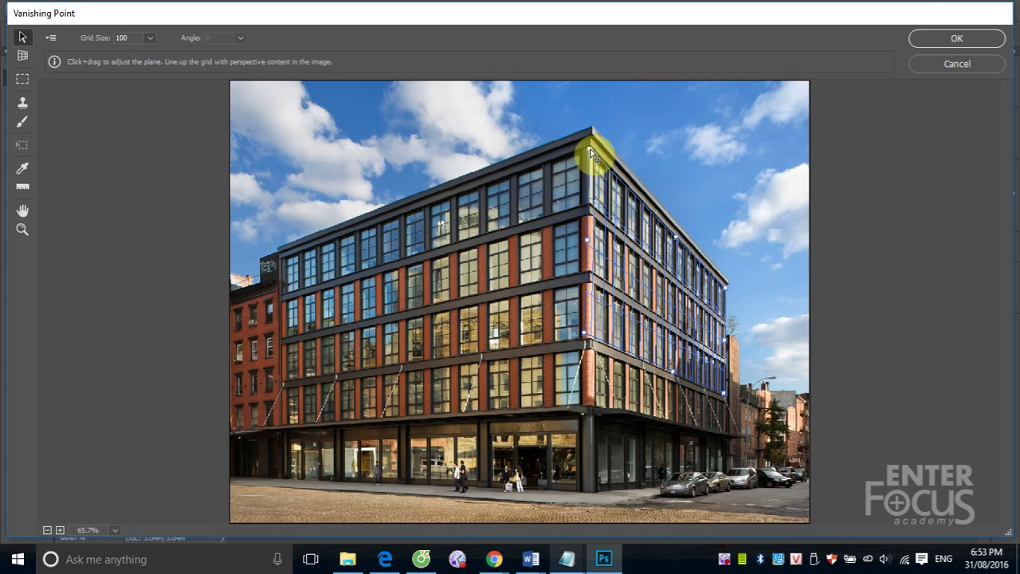
{"action": "left_click_drag", "start_coordinate": [590, 154], "coordinate": [587, 149]}
{"action": "left_click_drag", "start_coordinate": [591, 154], "coordinate": [589, 152]}
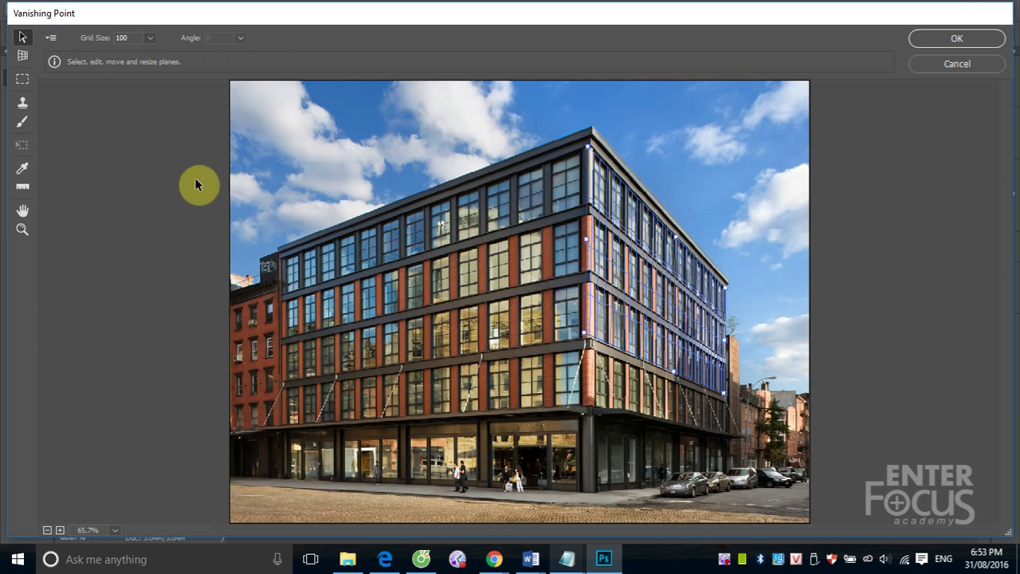
Step: Tear off a perpendicular plane over the front facade, fit its corners, and paste the banner
{"action": "left_click", "coordinate": [23, 54]}
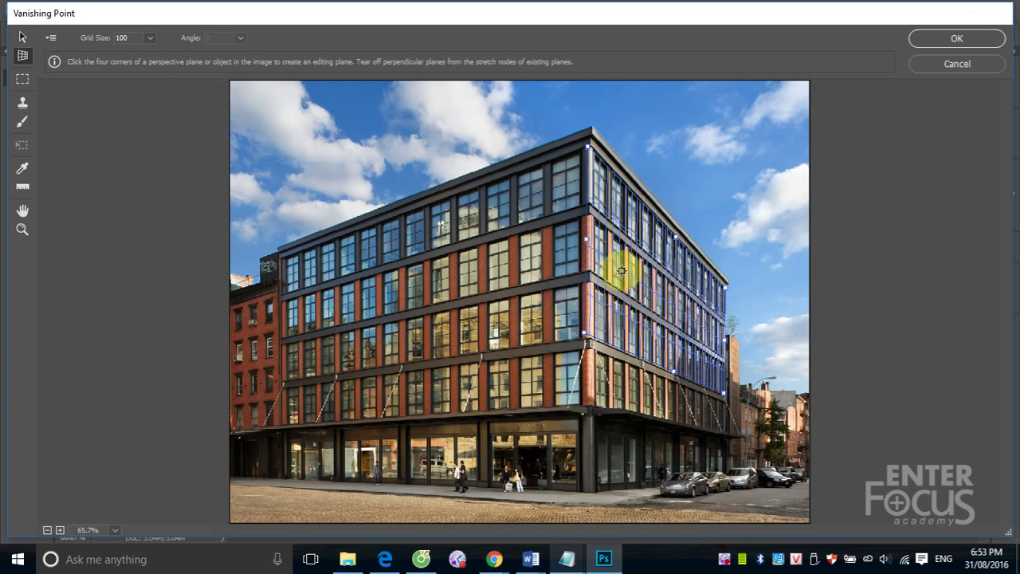
{"action": "mouse_move", "coordinate": [592, 240]}
{"action": "left_mouse_down"}
{"action": "mouse_move", "coordinate": [406, 295]}
{"action": "mouse_move", "coordinate": [288, 311]}
{"action": "left_mouse_up"}
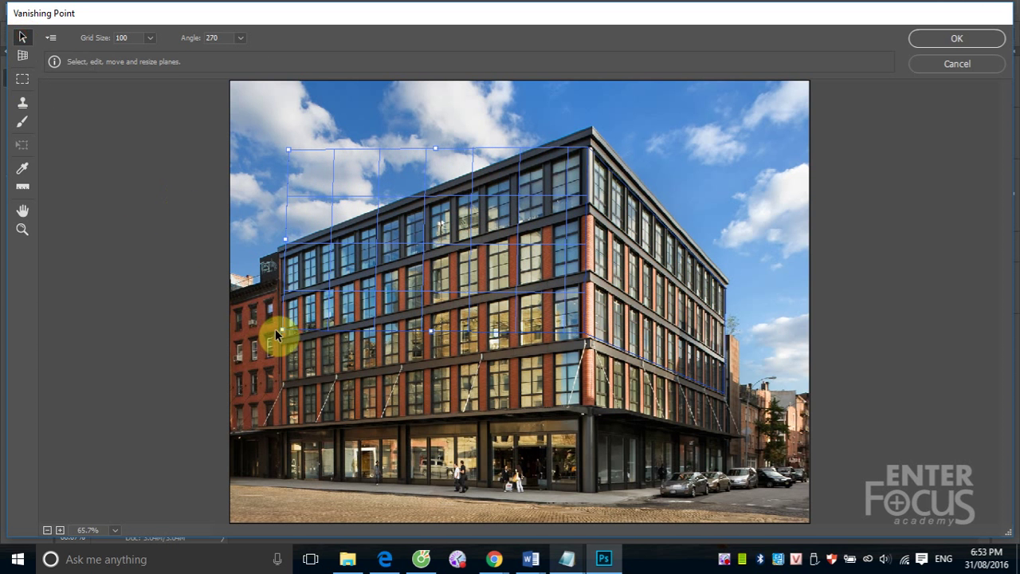
{"action": "left_click_drag", "start_coordinate": [283, 333], "coordinate": [286, 383]}
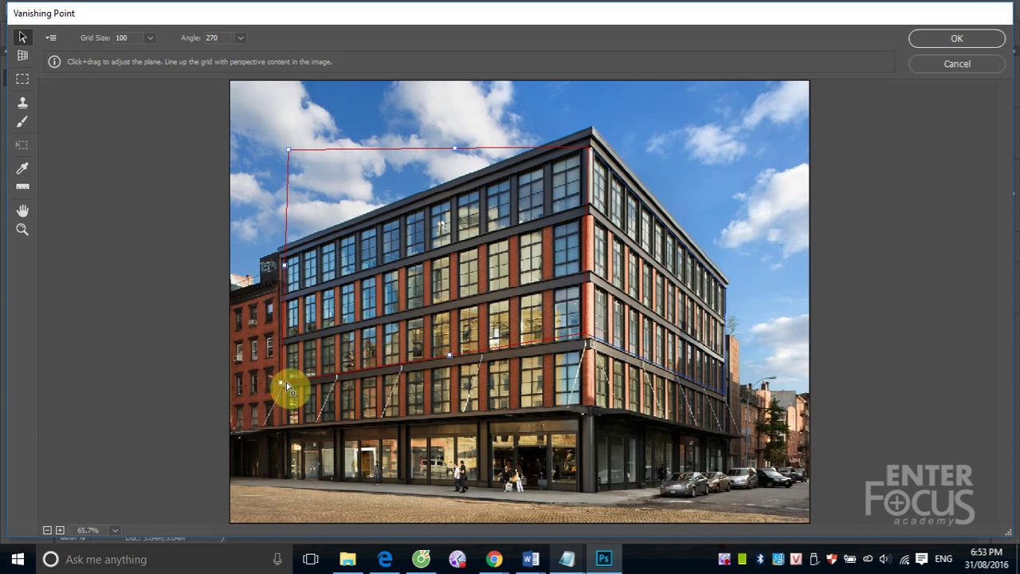
{"action": "mouse_move", "coordinate": [289, 149]}
{"action": "left_mouse_down"}
{"action": "mouse_move", "coordinate": [275, 151]}
{"action": "mouse_move", "coordinate": [271, 263]}
{"action": "left_mouse_up"}
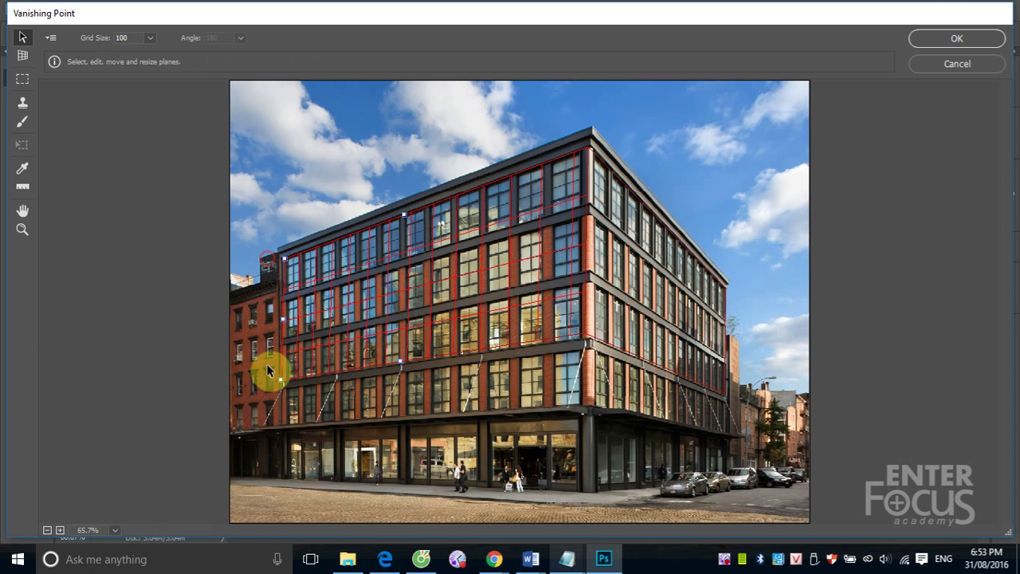
{"action": "left_click_drag", "start_coordinate": [281, 383], "coordinate": [284, 383]}
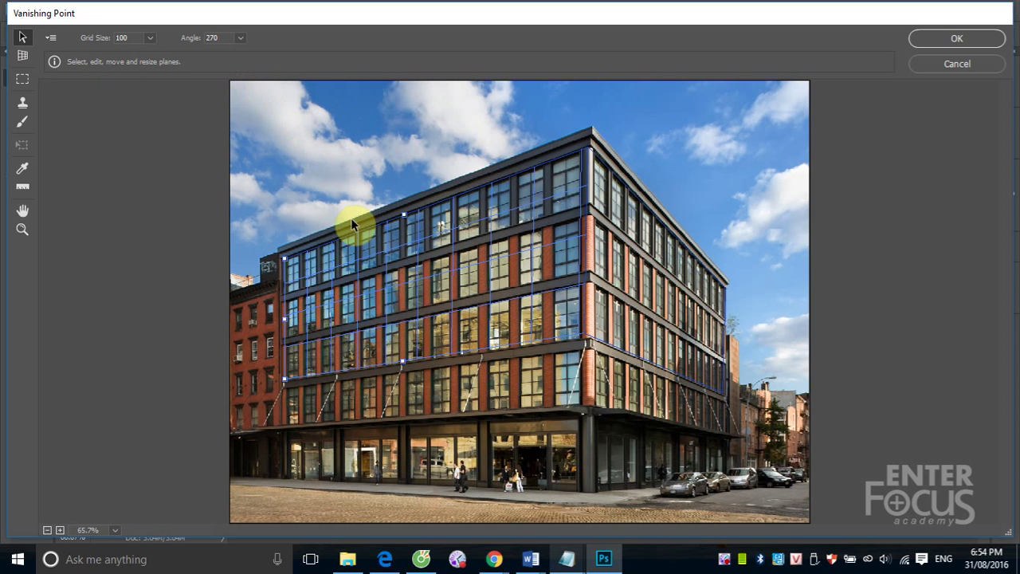
{"action": "key", "text": "ctrl+v"}
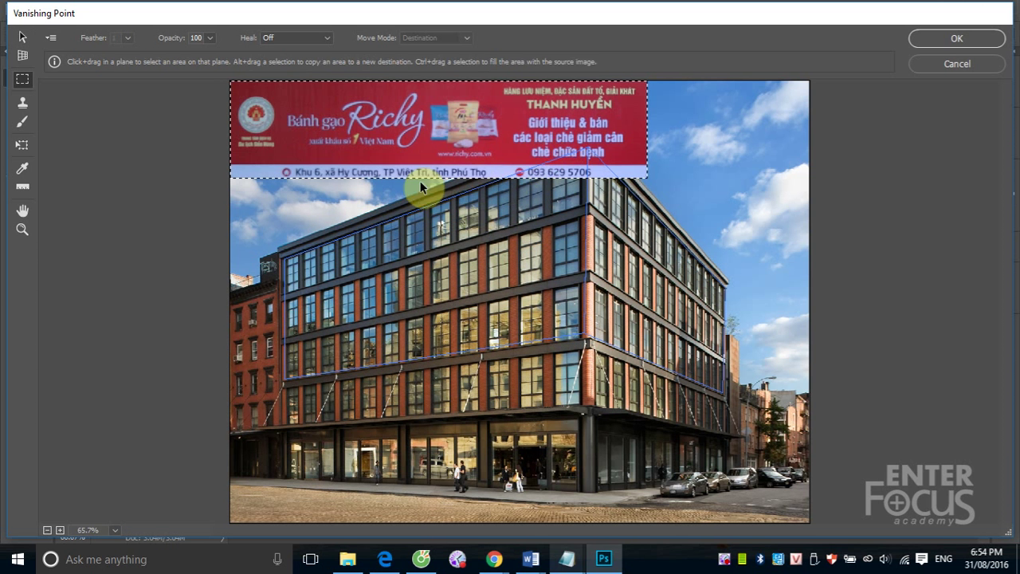
Step: Drag the Richy banner into the grid over both facades' upper walls and deselect it
{"action": "left_click", "coordinate": [420, 132]}
{"action": "mouse_move", "coordinate": [411, 142]}
{"action": "left_mouse_down"}
{"action": "mouse_move", "coordinate": [485, 283]}
{"action": "mouse_move", "coordinate": [469, 309]}
{"action": "left_mouse_up"}
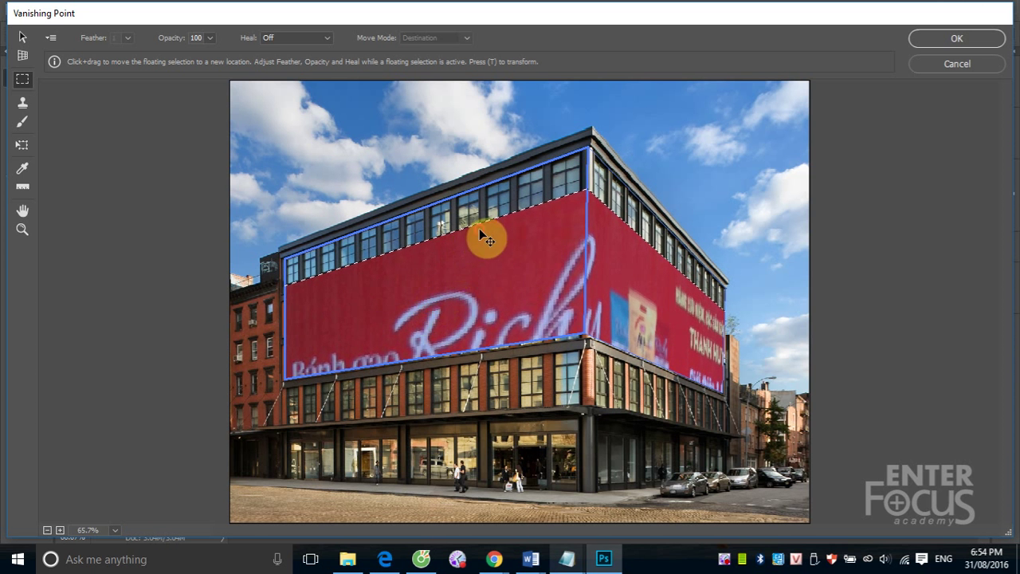
{"action": "mouse_move", "coordinate": [469, 313]}
{"action": "left_mouse_down"}
{"action": "mouse_move", "coordinate": [494, 233]}
{"action": "mouse_move", "coordinate": [466, 235]}
{"action": "mouse_move", "coordinate": [464, 245]}
{"action": "mouse_move", "coordinate": [508, 261]}
{"action": "left_mouse_up"}
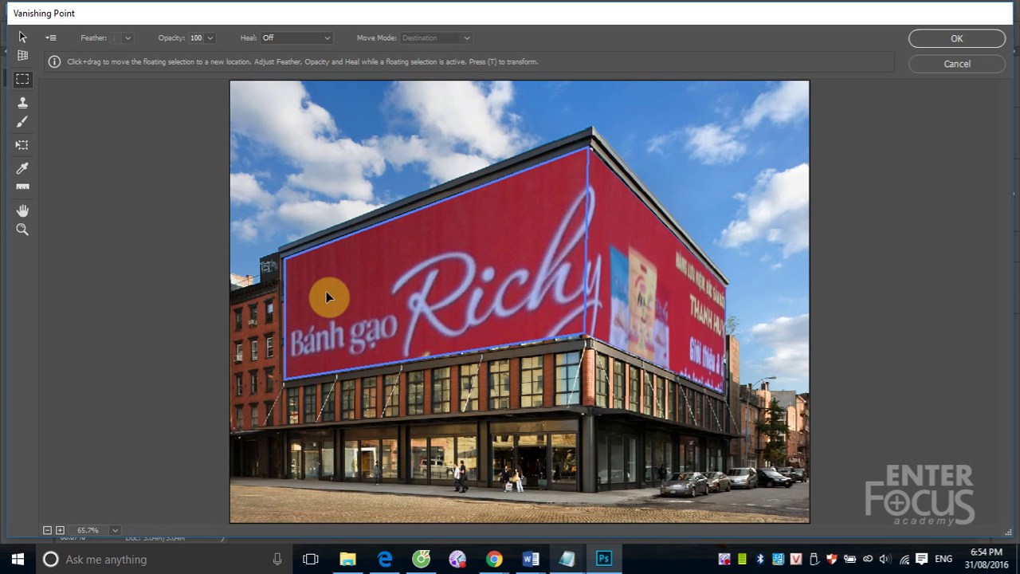
{"action": "left_click", "coordinate": [952, 382]}
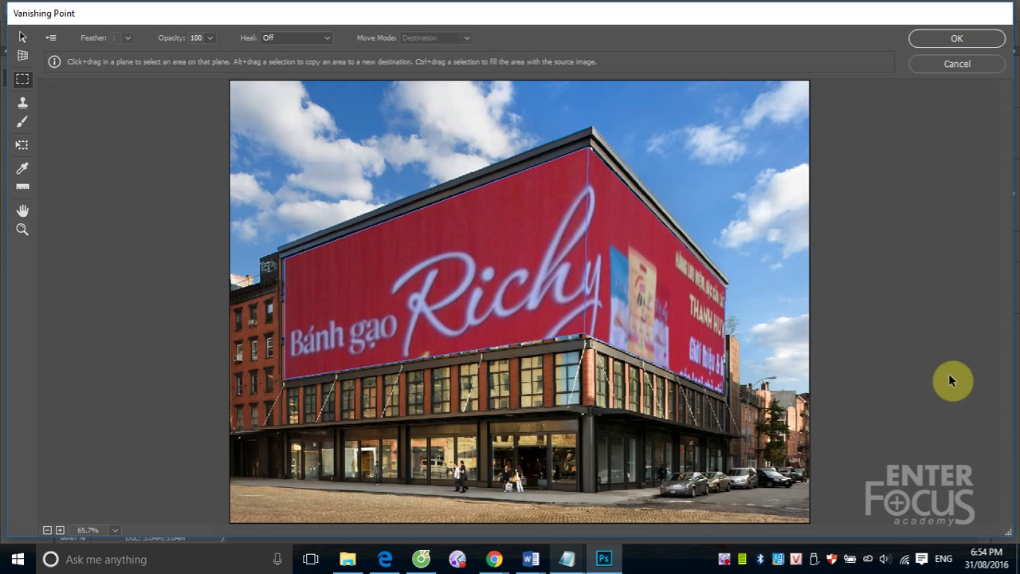
Step: Confirm Vanishing Point to apply the wrapped banner to Untitled-1
{"action": "key", "text": "Return"}
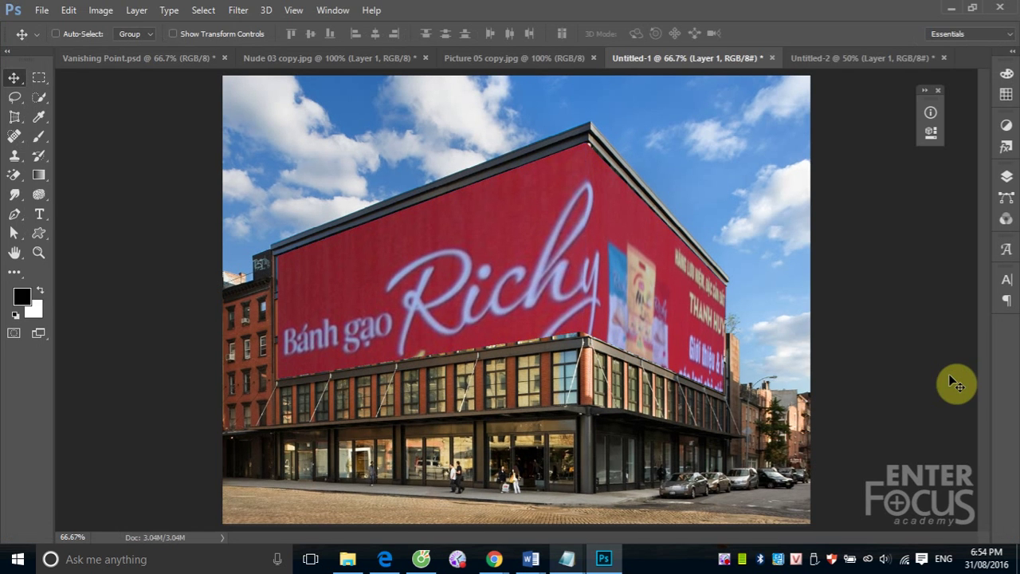